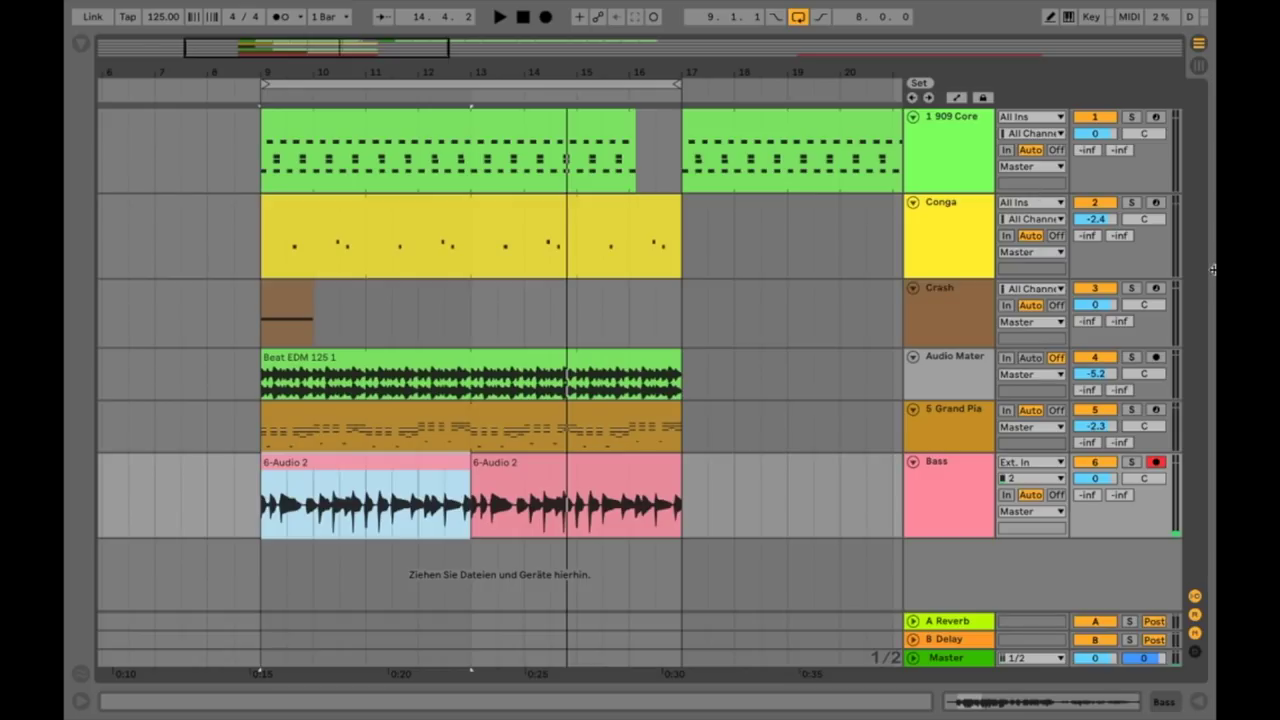
Deactivate both clips on the Bass track and add a new MIDI track below it.
{"action": "left_click_drag", "start_coordinate": [711, 518], "coordinate": [234, 520]}
{"action": "key", "text": "0"}
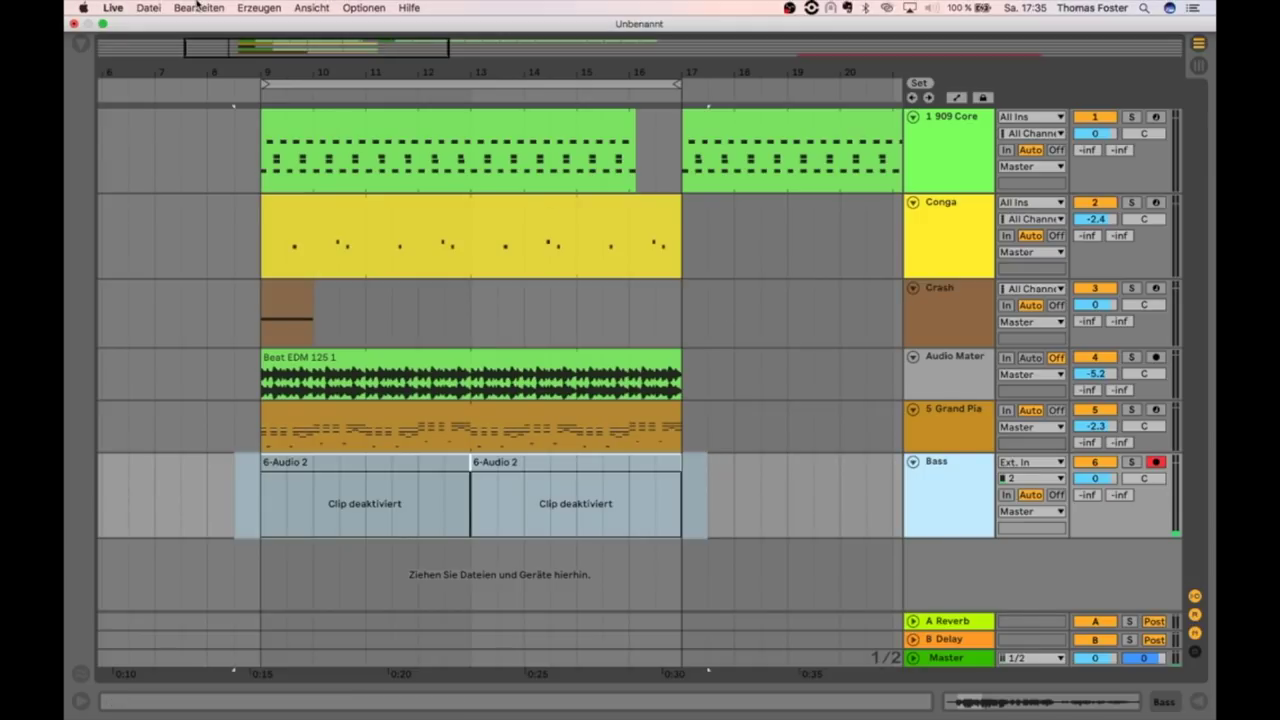
{"action": "left_click", "coordinate": [172, 7]}
{"action": "mouse_move", "coordinate": [244, 5]}
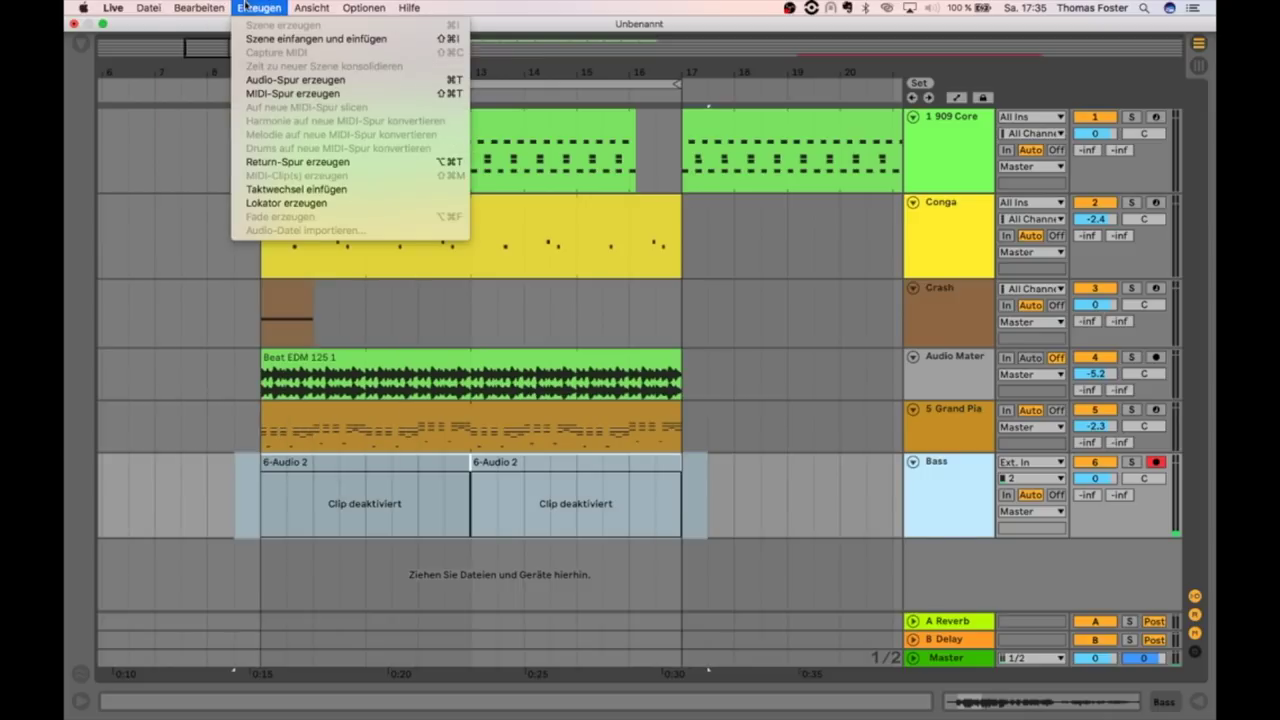
{"action": "left_click", "coordinate": [268, 93]}
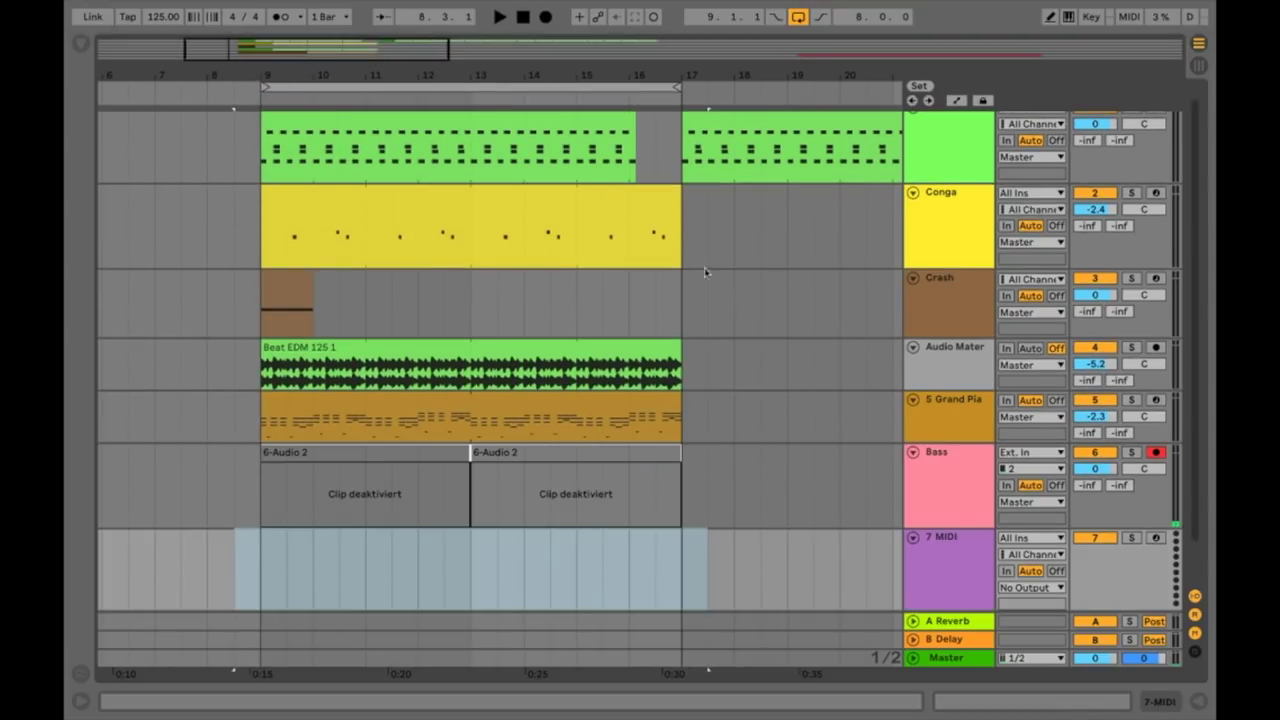
Show the browser and list the Bass presets in the Sounds category, collapsing the Piano & Keys folder.
{"action": "left_click", "coordinate": [81, 47]}
{"action": "left_click", "coordinate": [128, 161]}
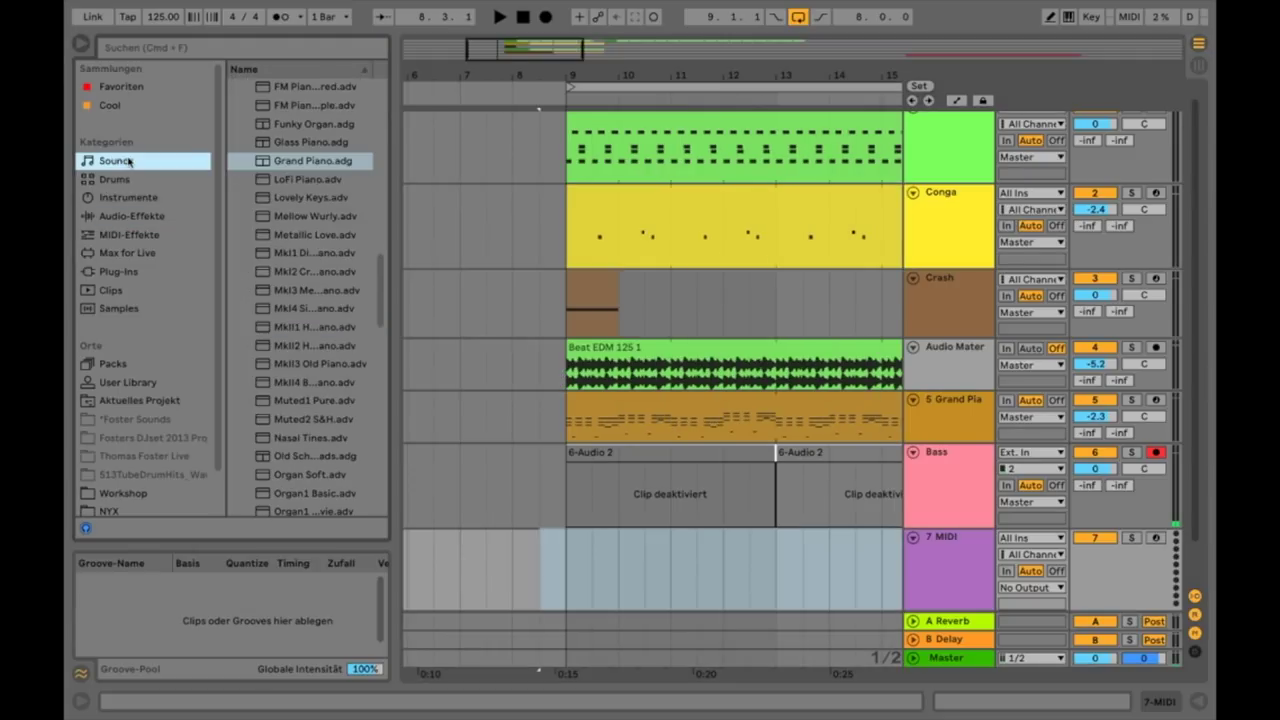
{"action": "scroll", "coordinate": [245, 142], "scroll_direction": "up", "scroll_amount": 10}
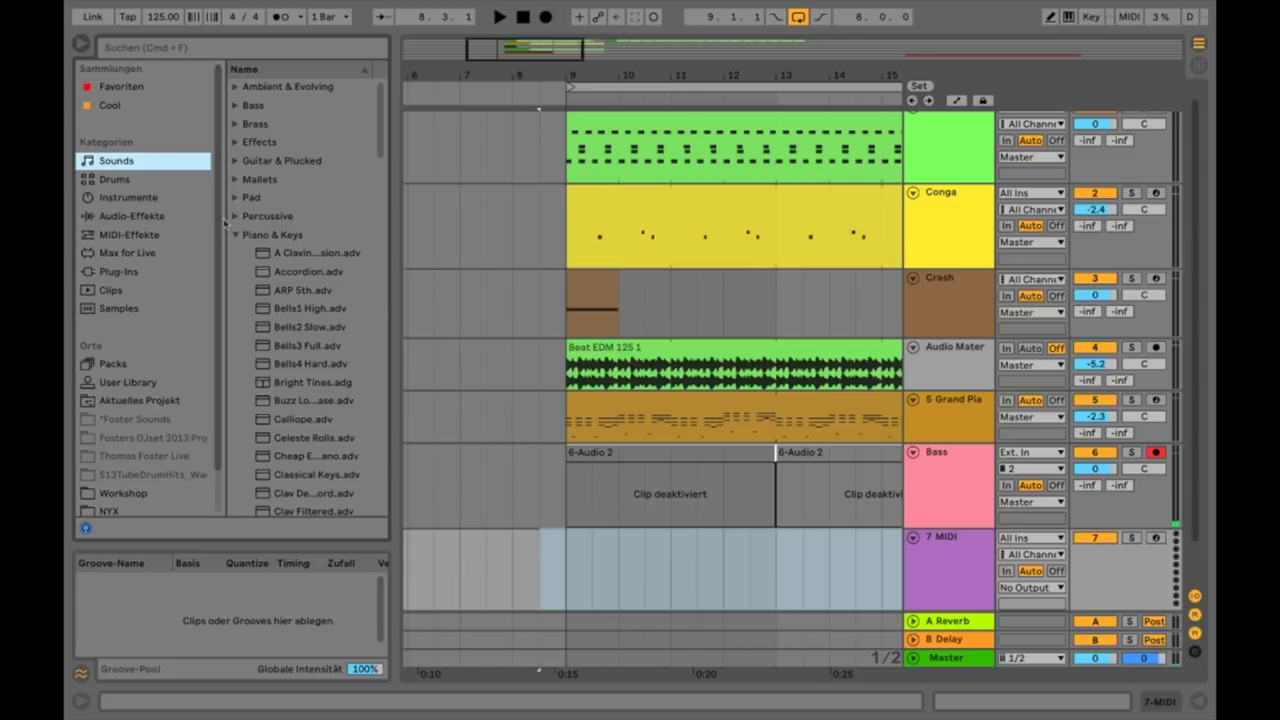
{"action": "left_click", "coordinate": [236, 235]}
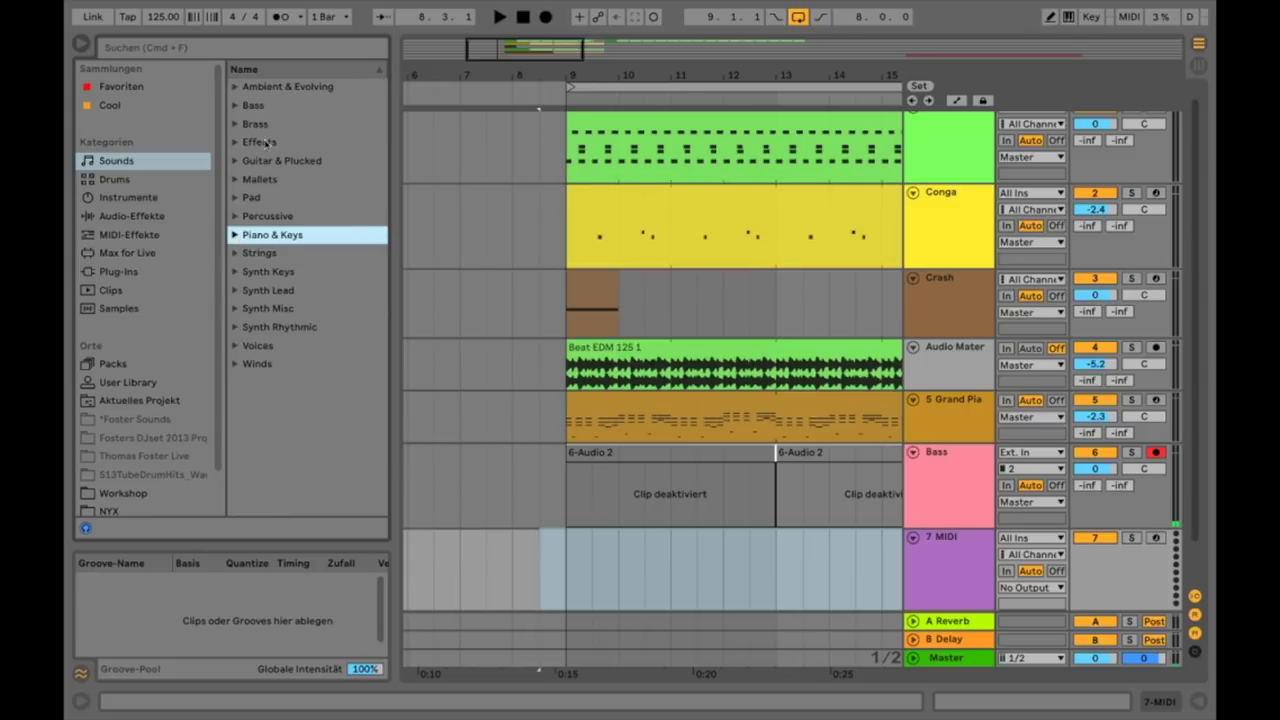
{"action": "left_click", "coordinate": [235, 106]}
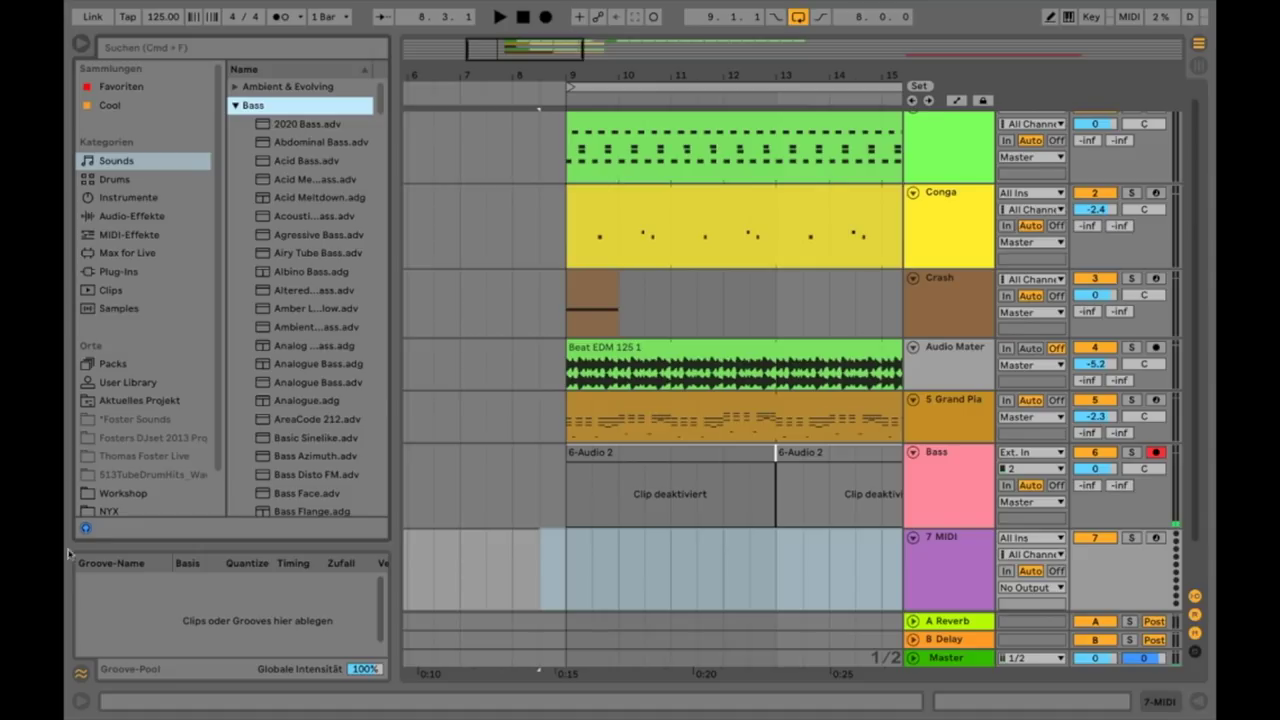
Audition several bass presets, including Agressive Bass, and load Analog Saw Bass onto the new MIDI track.
{"action": "left_click", "coordinate": [327, 179]}
{"action": "left_click", "coordinate": [321, 213]}
{"action": "left_click", "coordinate": [319, 238]}
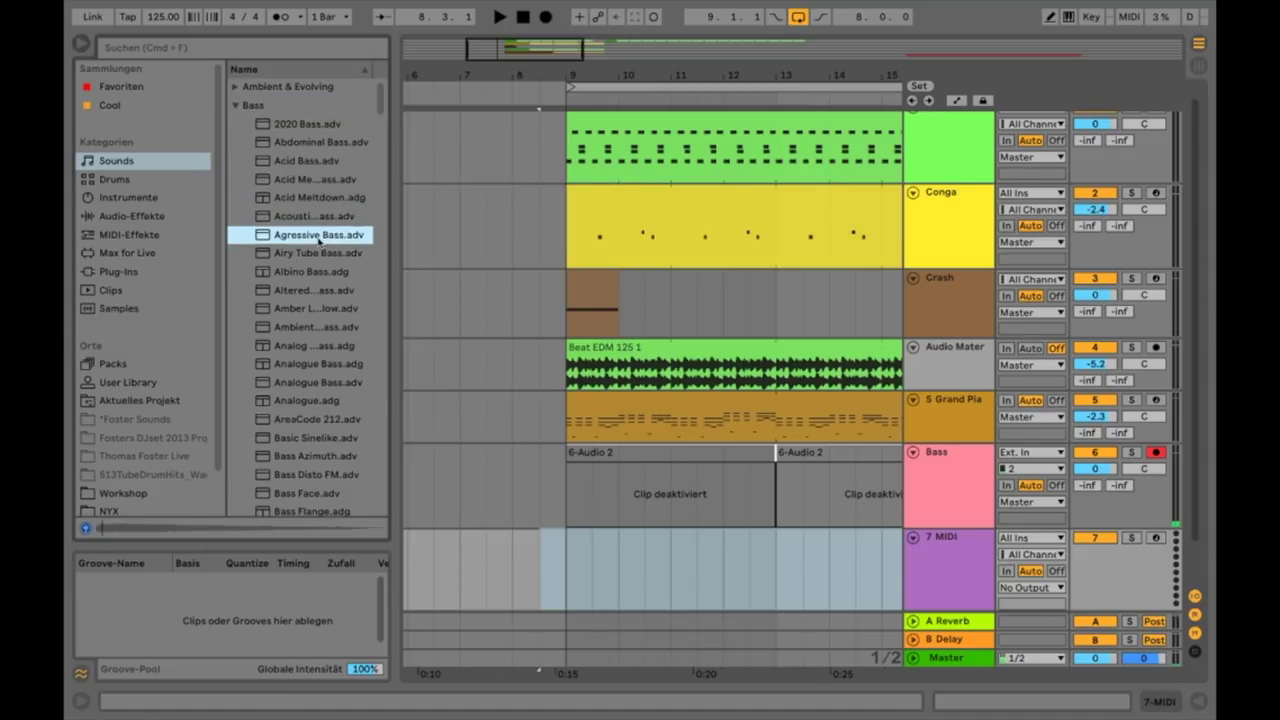
{"action": "left_click", "coordinate": [320, 255]}
{"action": "left_click", "coordinate": [318, 292]}
{"action": "left_click", "coordinate": [317, 310]}
{"action": "left_click", "coordinate": [315, 344]}
{"action": "left_click", "coordinate": [314, 380]}
{"action": "left_click", "coordinate": [312, 349]}
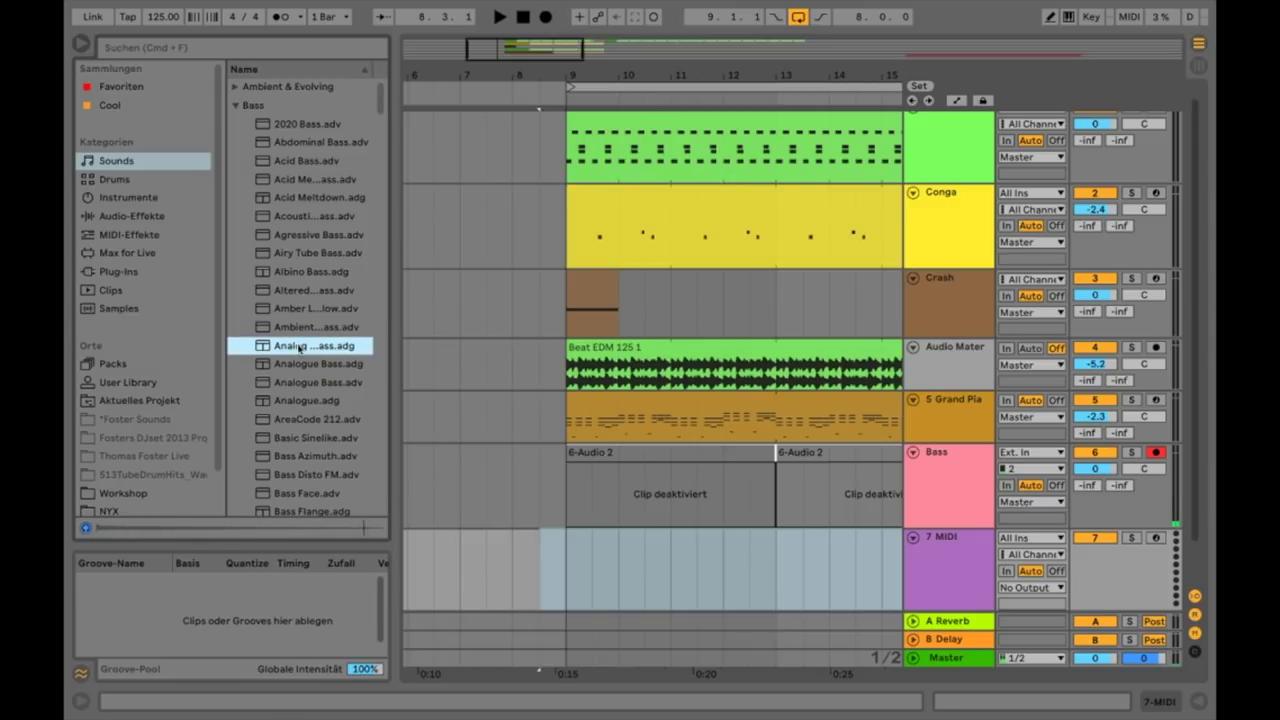
{"action": "left_click_drag", "start_coordinate": [299, 348], "coordinate": [924, 556]}
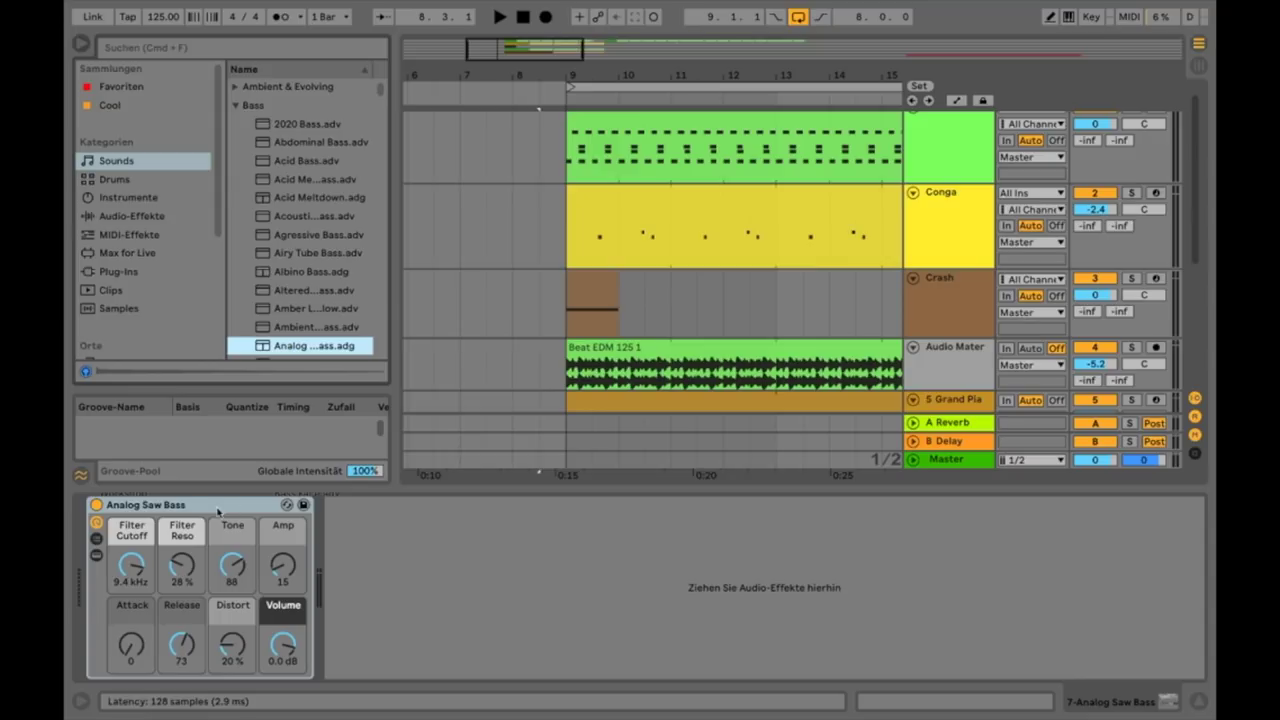
Show the Analog Saw Bass rack's chain with its Tension instrument and locate Tension among the browser's instruments.
{"action": "left_click", "coordinate": [97, 538]}
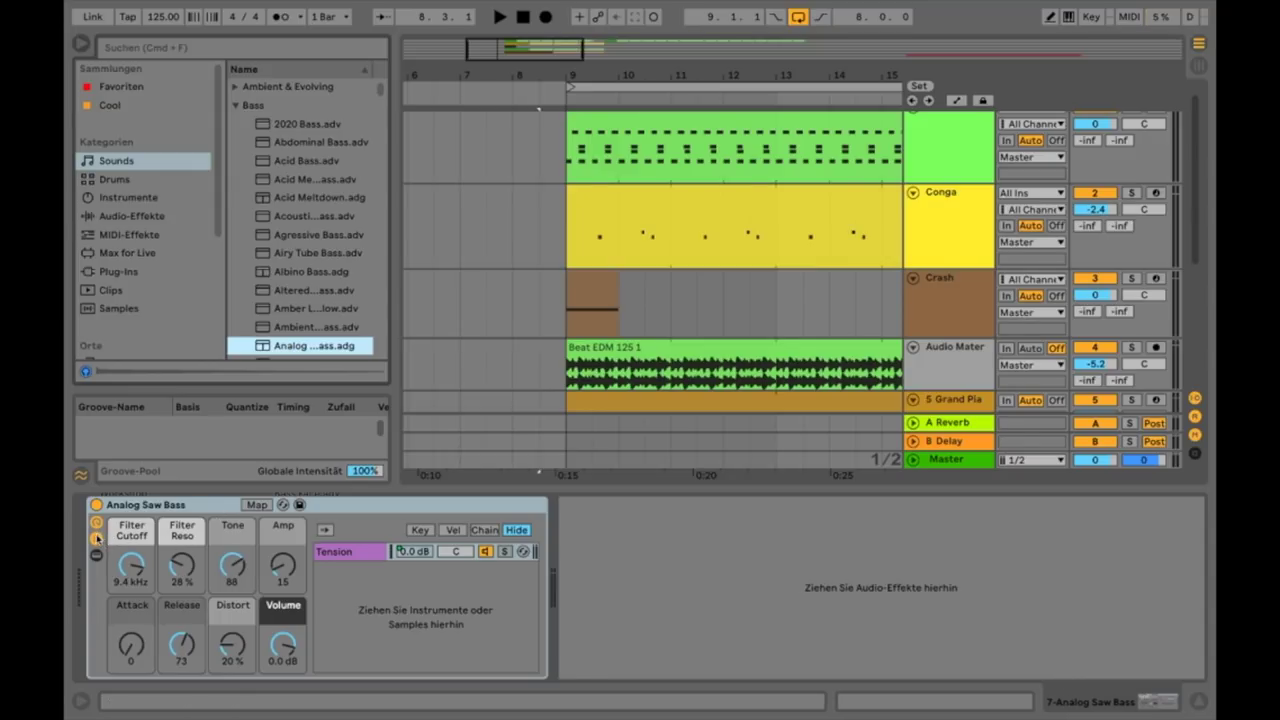
{"action": "left_click", "coordinate": [341, 553]}
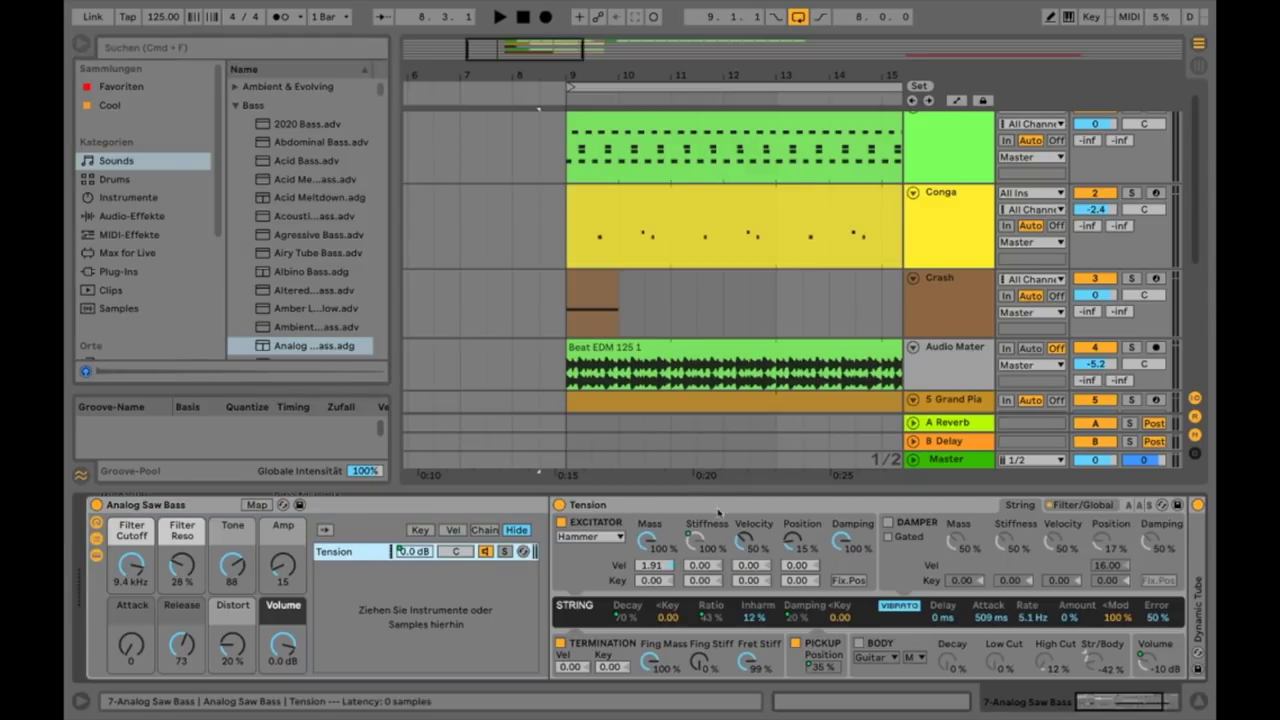
{"action": "left_click", "coordinate": [607, 507]}
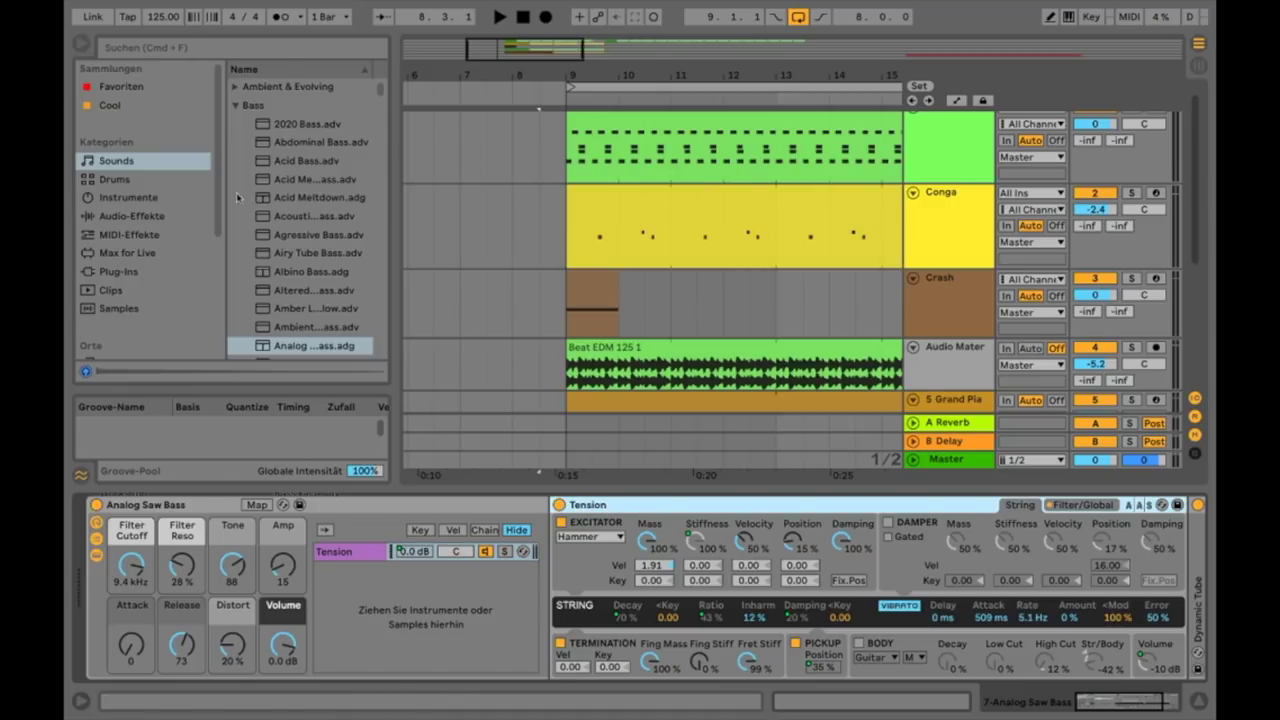
{"action": "left_click", "coordinate": [127, 197]}
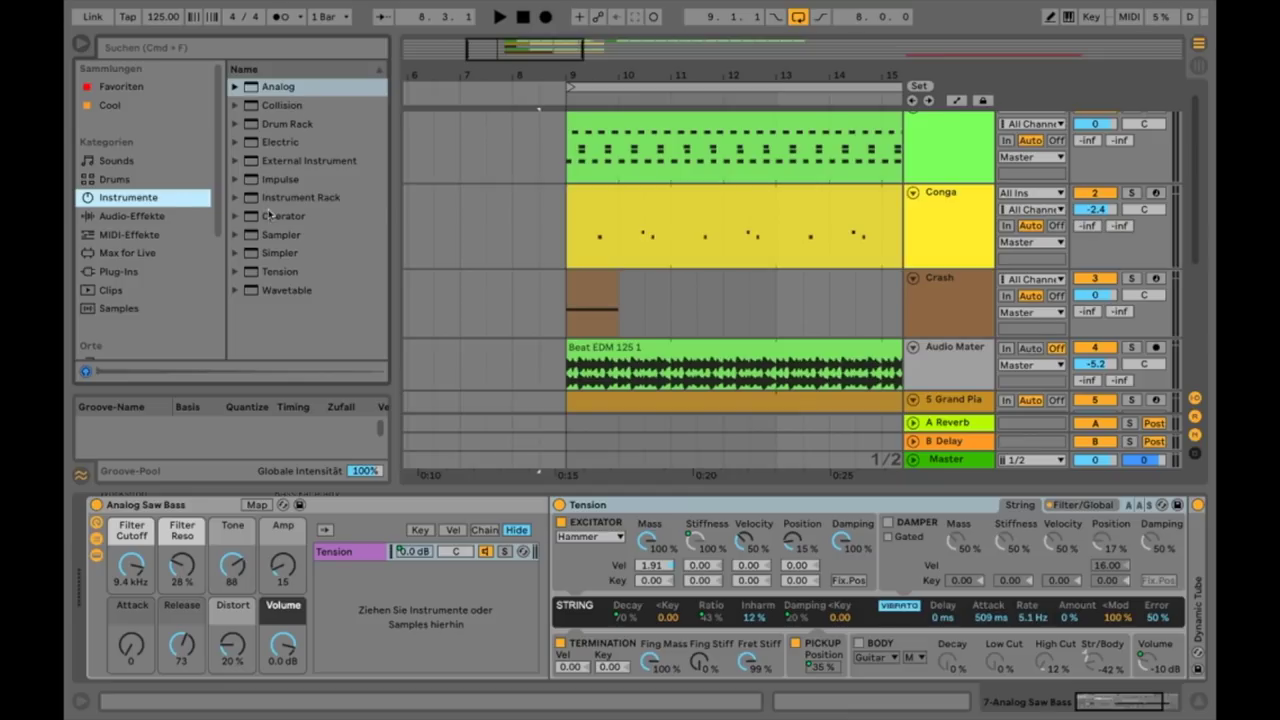
{"action": "left_click", "coordinate": [284, 272]}
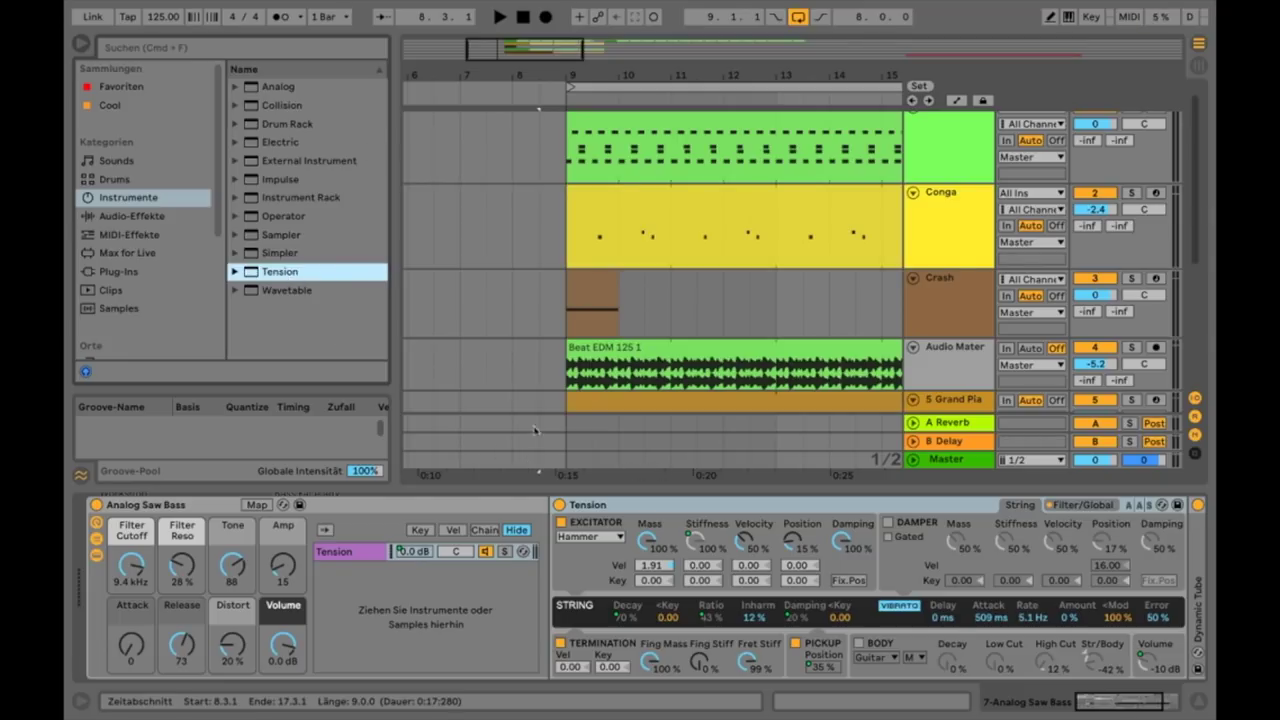
Hide the browser and create an empty four-bar MIDI clip from bar 9 to bar 13 on the Analog Saw Bass track.
{"action": "left_click", "coordinate": [82, 45]}
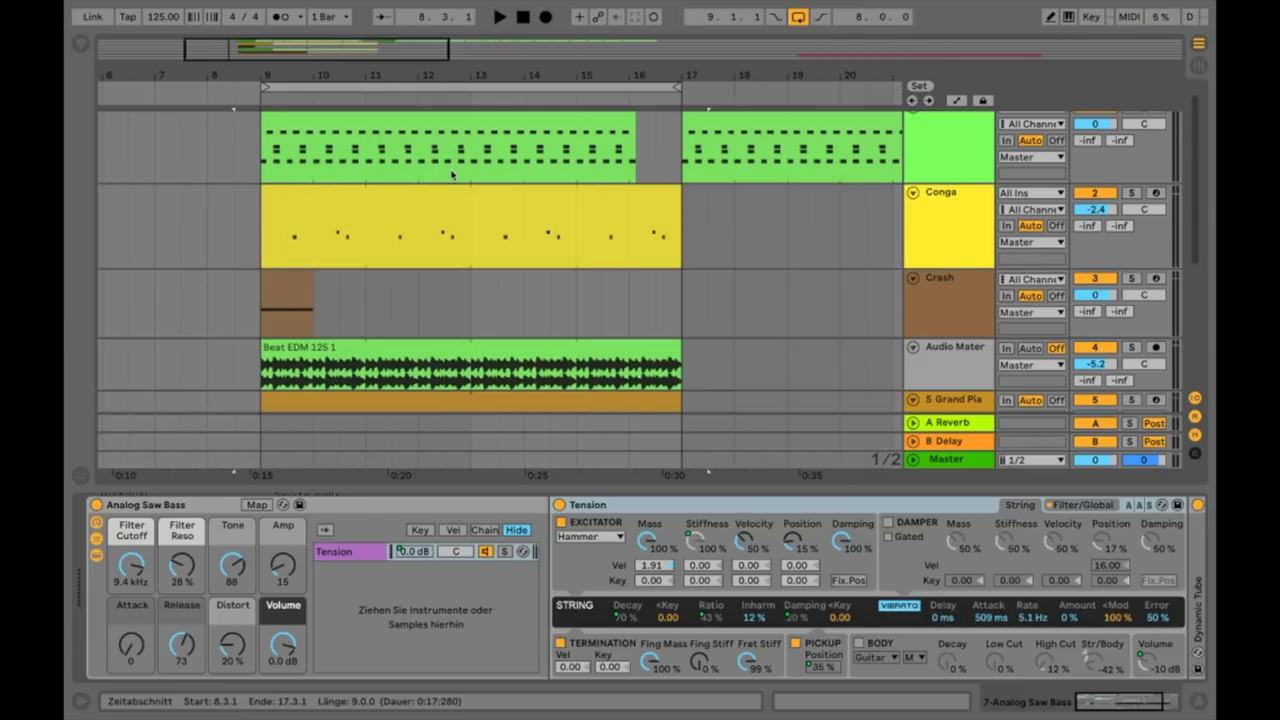
{"action": "scroll", "coordinate": [450, 168], "scroll_direction": "down", "scroll_amount": 2}
{"action": "scroll", "coordinate": [451, 175], "scroll_direction": "down", "scroll_amount": 4}
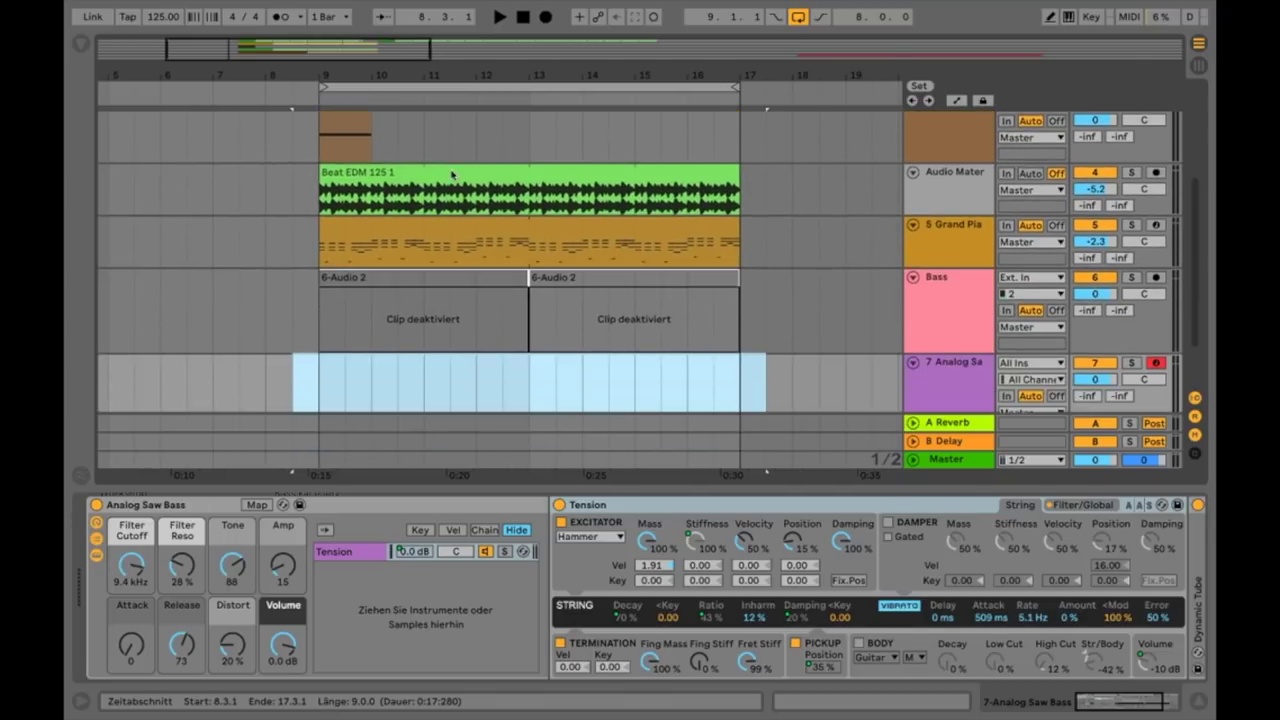
{"action": "left_click", "coordinate": [335, 373]}
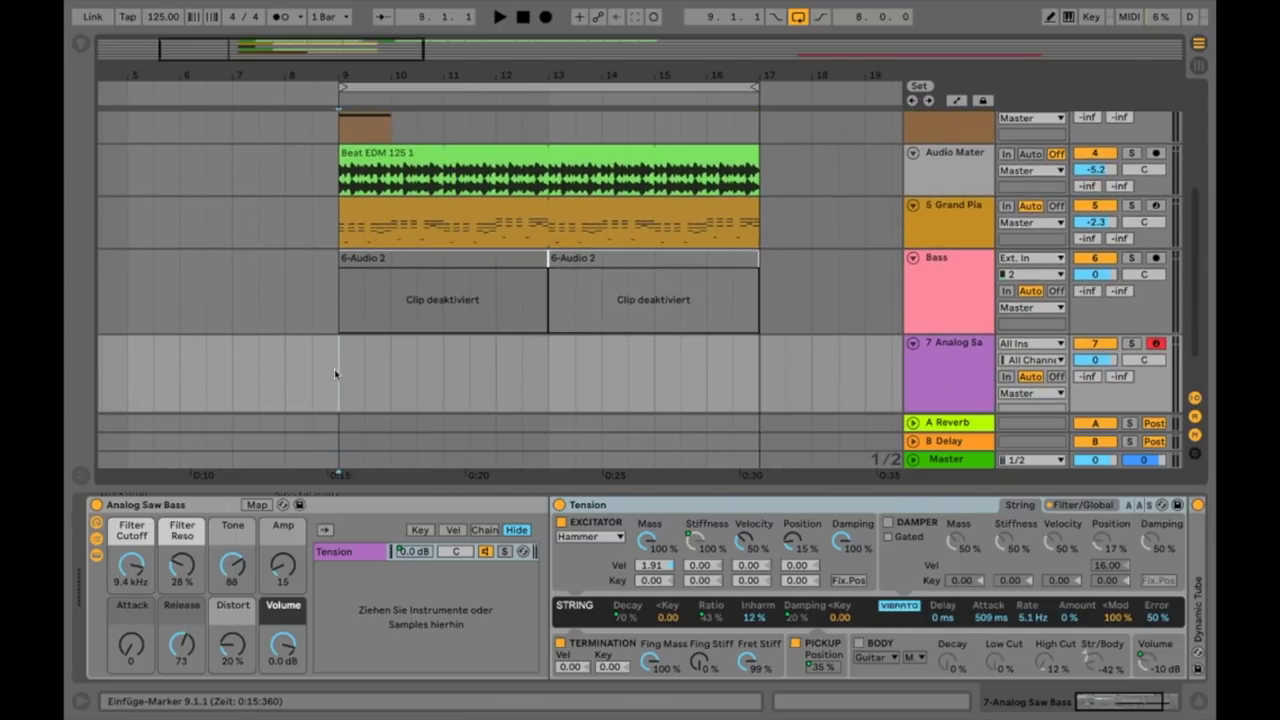
{"action": "left_click_drag", "start_coordinate": [333, 373], "coordinate": [543, 383]}
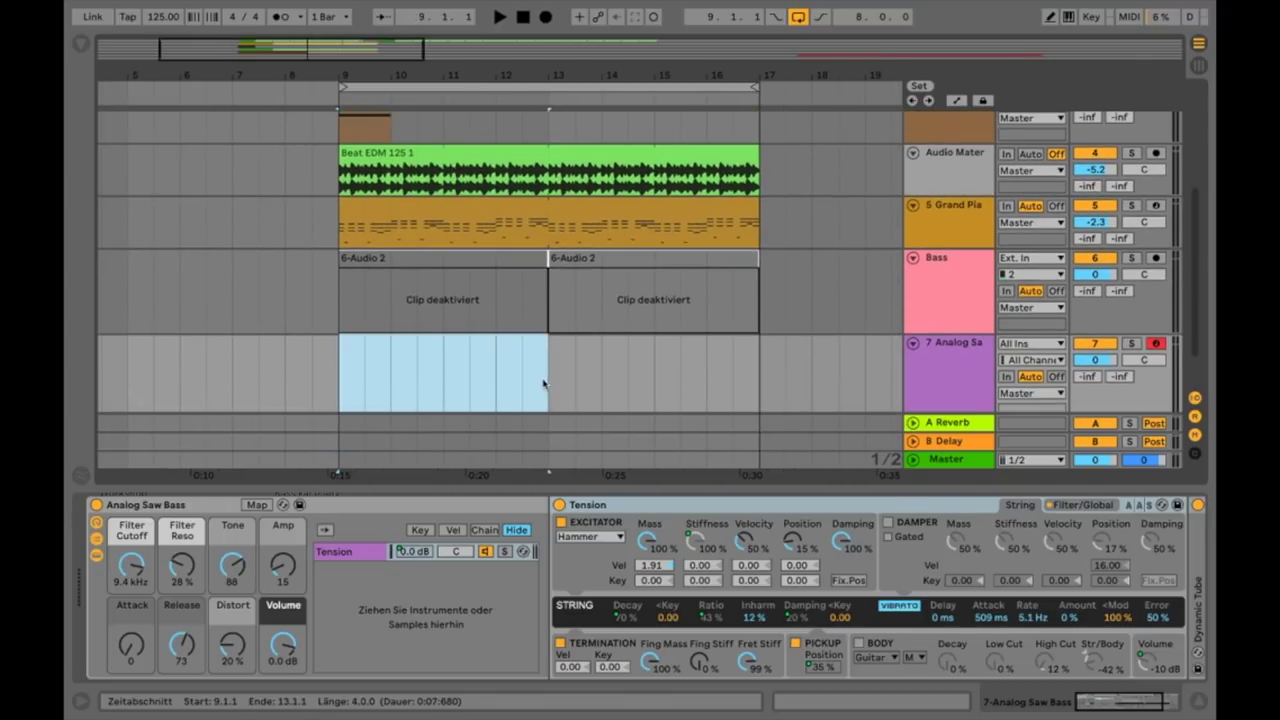
{"action": "key", "text": "ctrl+shift+m"}
{"action": "left_click_drag", "start_coordinate": [312, 612], "coordinate": [312, 622]}
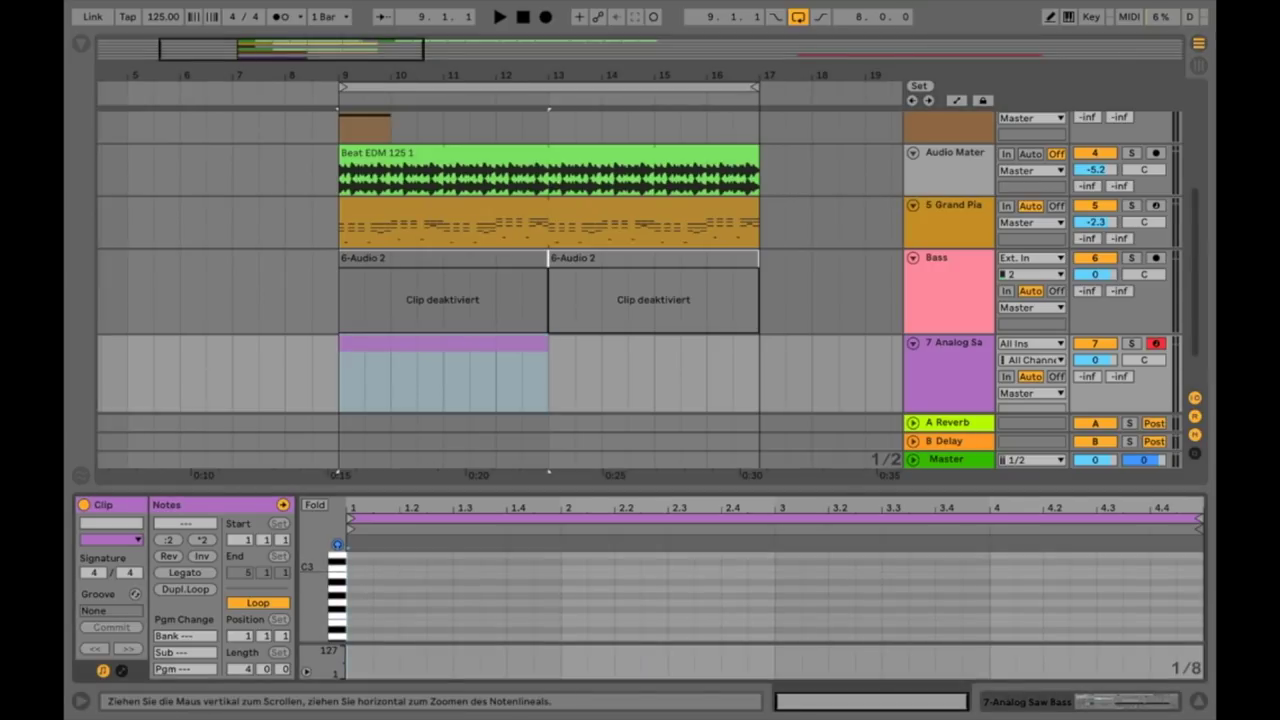
Enter an A0 note at the start of the clip, lengthen it to three beats and duplicate it three times.
{"action": "double_click", "coordinate": [361, 590]}
{"action": "key", "text": "shift+Down"}
{"action": "key", "text": "shift+Down"}
{"action": "key", "text": "shift+Right"}
{"action": "key", "text": "shift+Right"}
{"action": "key", "text": "shift+Right"}
{"action": "key", "text": "shift+Right"}
{"action": "key", "text": "shift+Right"}
{"action": "key", "text": "ctrl+d"}
{"action": "key", "text": "ctrl+d"}
{"action": "key", "text": "ctrl+d"}
Transpose all the notes up two semitones to B0 and play the clip back.
{"action": "key", "text": "space"}
{"action": "key", "text": "space"}
{"action": "key", "text": "ctrl+a"}
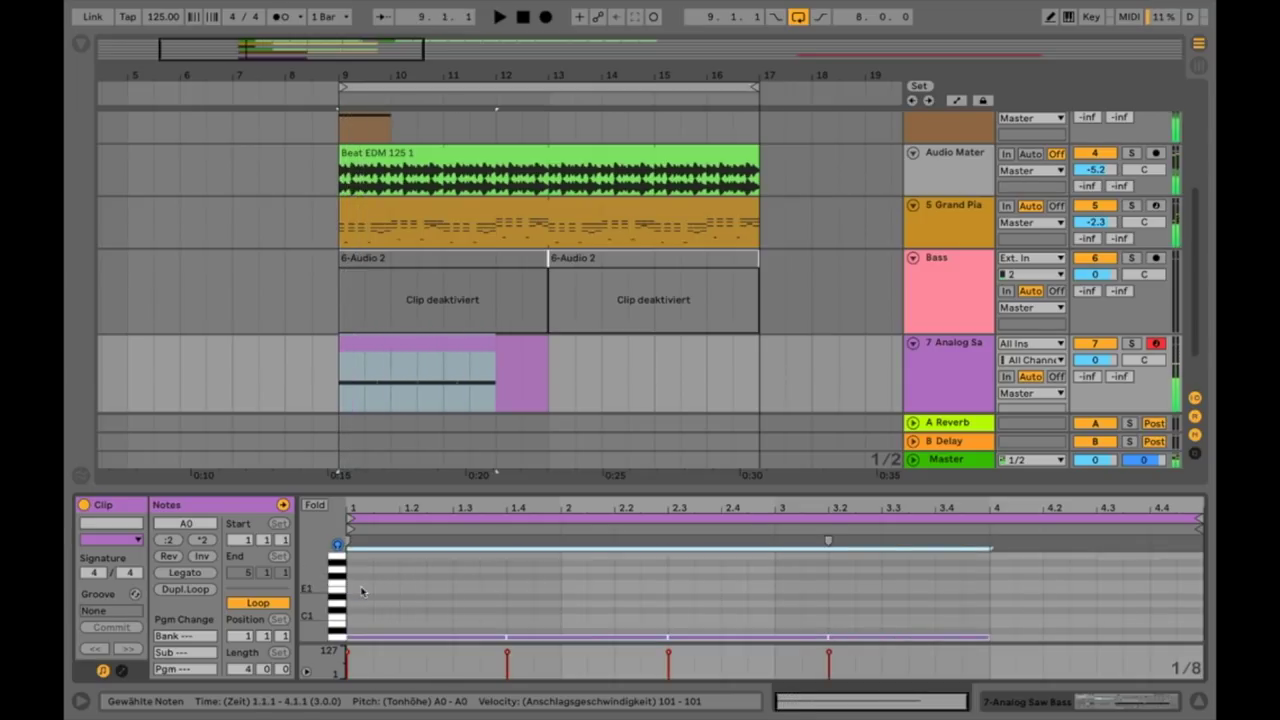
{"action": "key", "text": "Up"}
{"action": "key", "text": "Up"}
{"action": "key", "text": "space"}
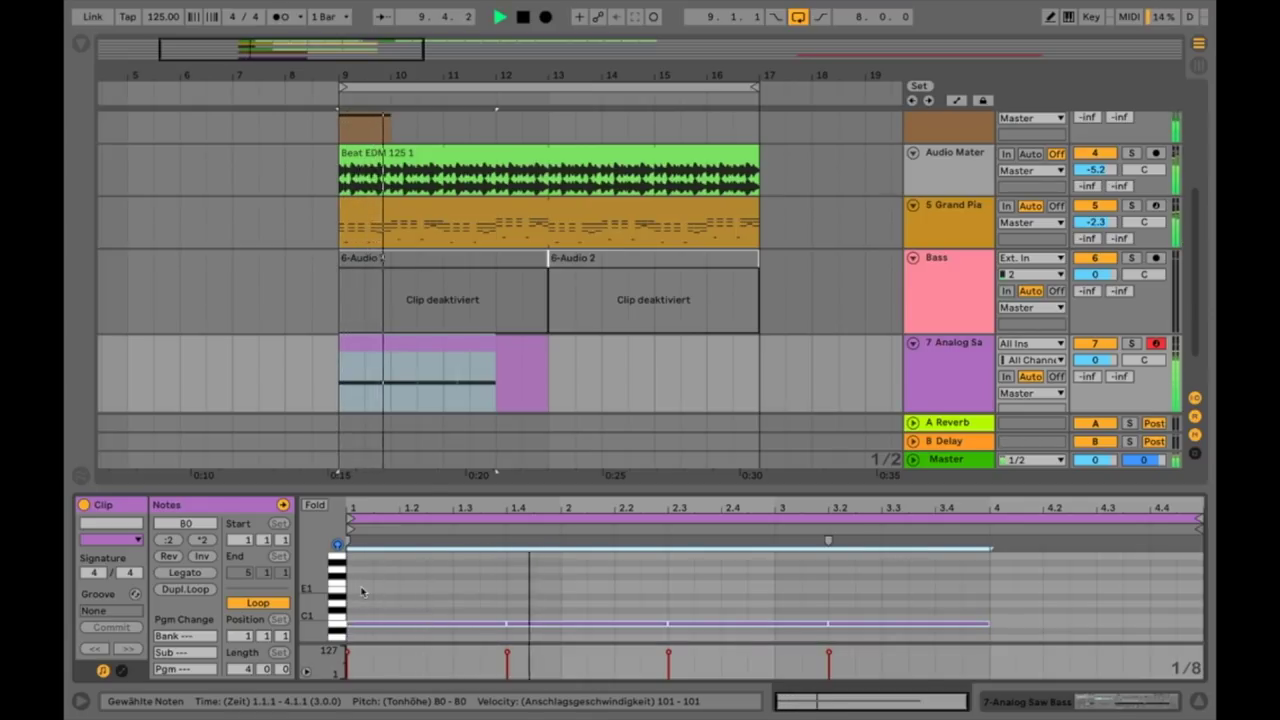
{"action": "key", "text": "space"}
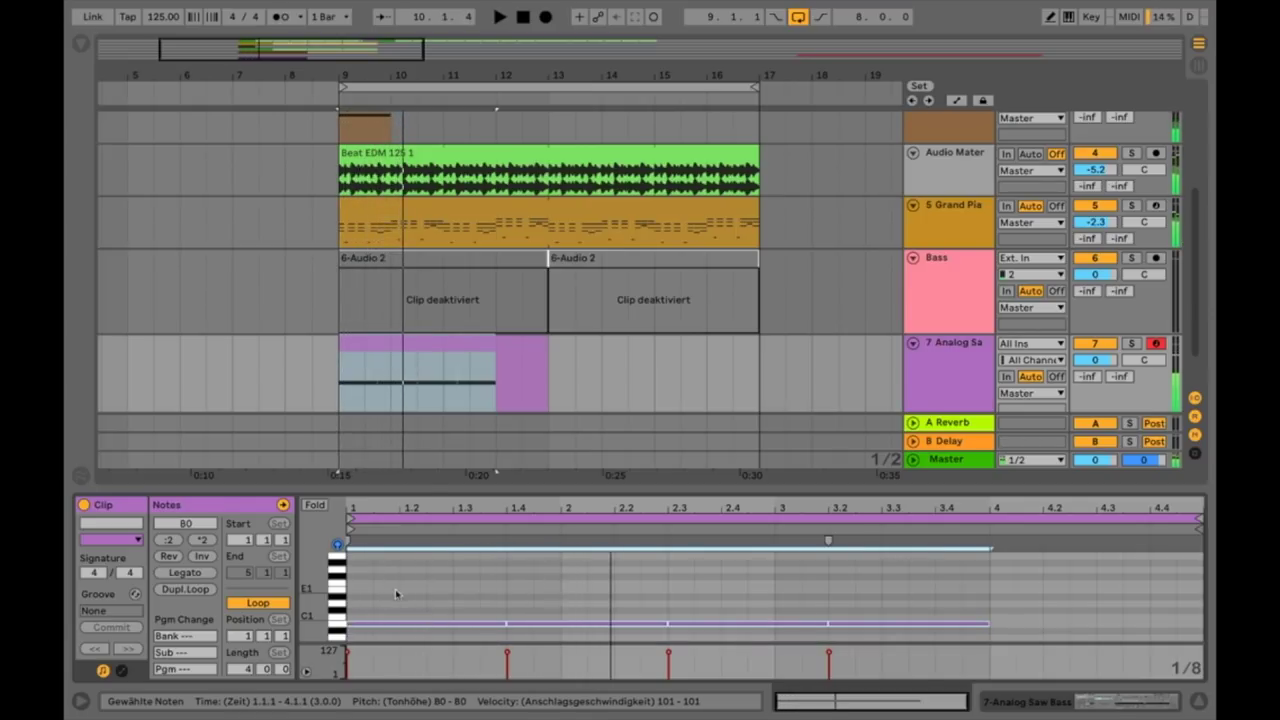
Delete the test clip and copy the Grand Piano clip onto the Analog Saw Bass track in its place.
{"action": "left_click", "coordinate": [480, 349]}
{"action": "key", "text": "Delete"}
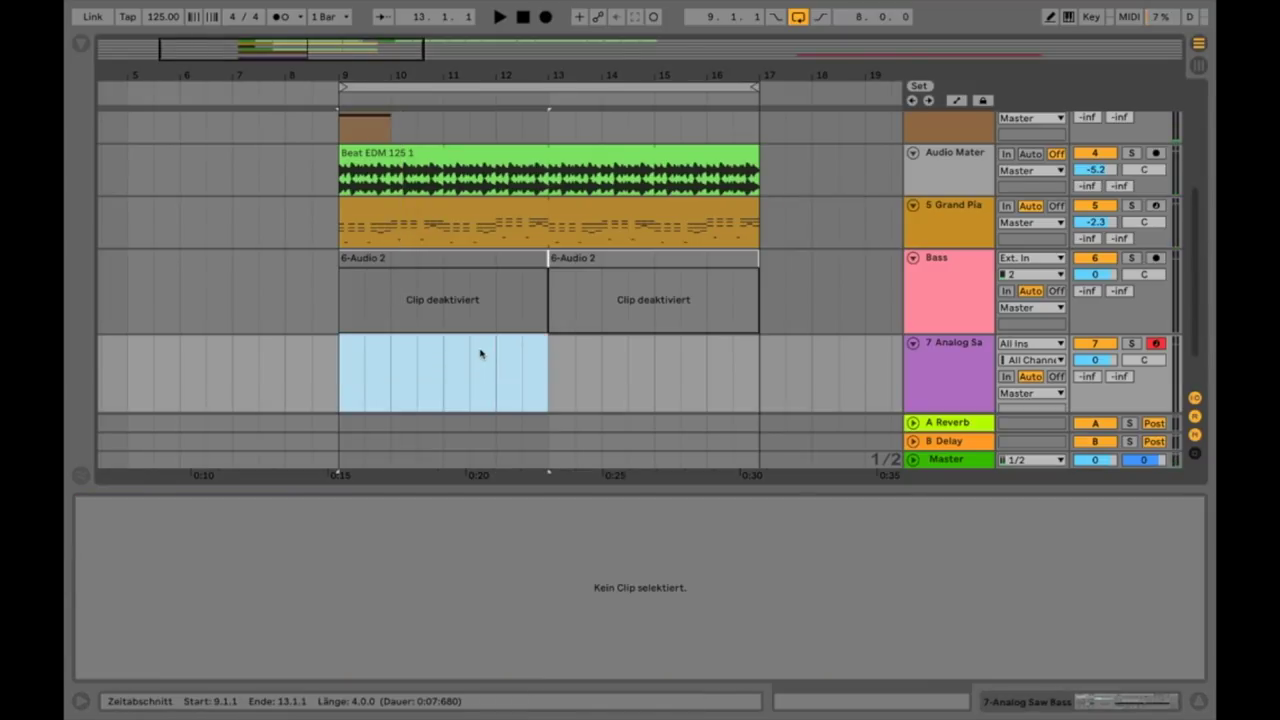
{"action": "left_click", "coordinate": [438, 207]}
{"action": "left_click_drag", "start_coordinate": [438, 207], "coordinate": [443, 359]}
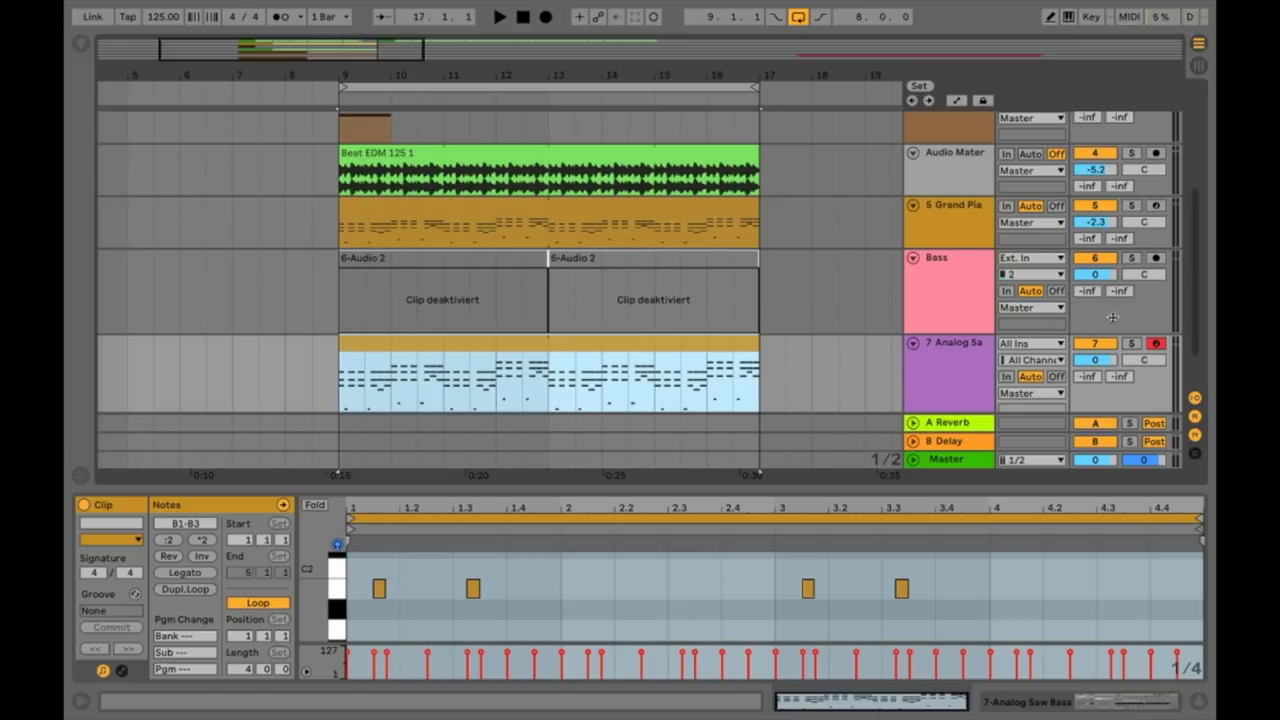
Solo the Analog Saw Bass track, play it and enlarge the note editor to show the copied clip's full pitch range.
{"action": "left_click", "coordinate": [1134, 344]}
{"action": "key", "text": "space"}
{"action": "left_click_drag", "start_coordinate": [897, 488], "coordinate": [897, 160]}
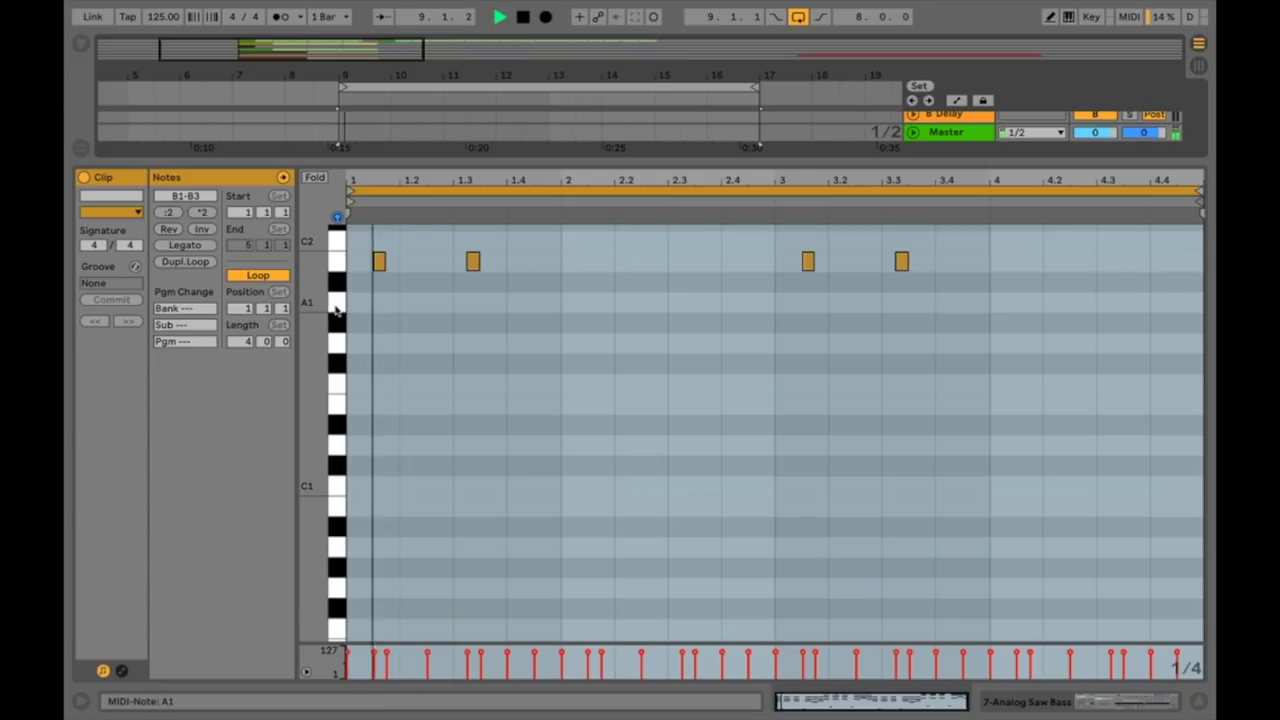
{"action": "left_click_drag", "start_coordinate": [302, 310], "coordinate": [517, 233]}
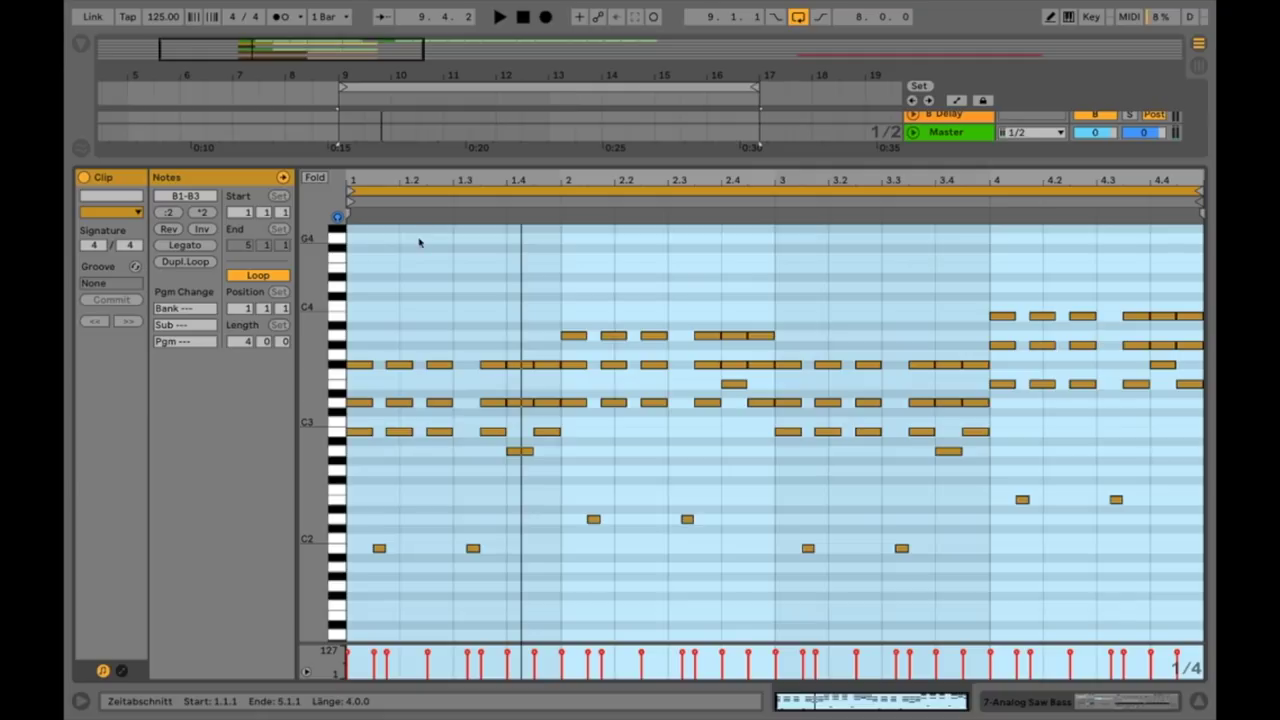
Delete all the chord notes from the copied clip, keeping only the low notes between B1 and E2.
{"action": "left_click", "coordinate": [395, 262]}
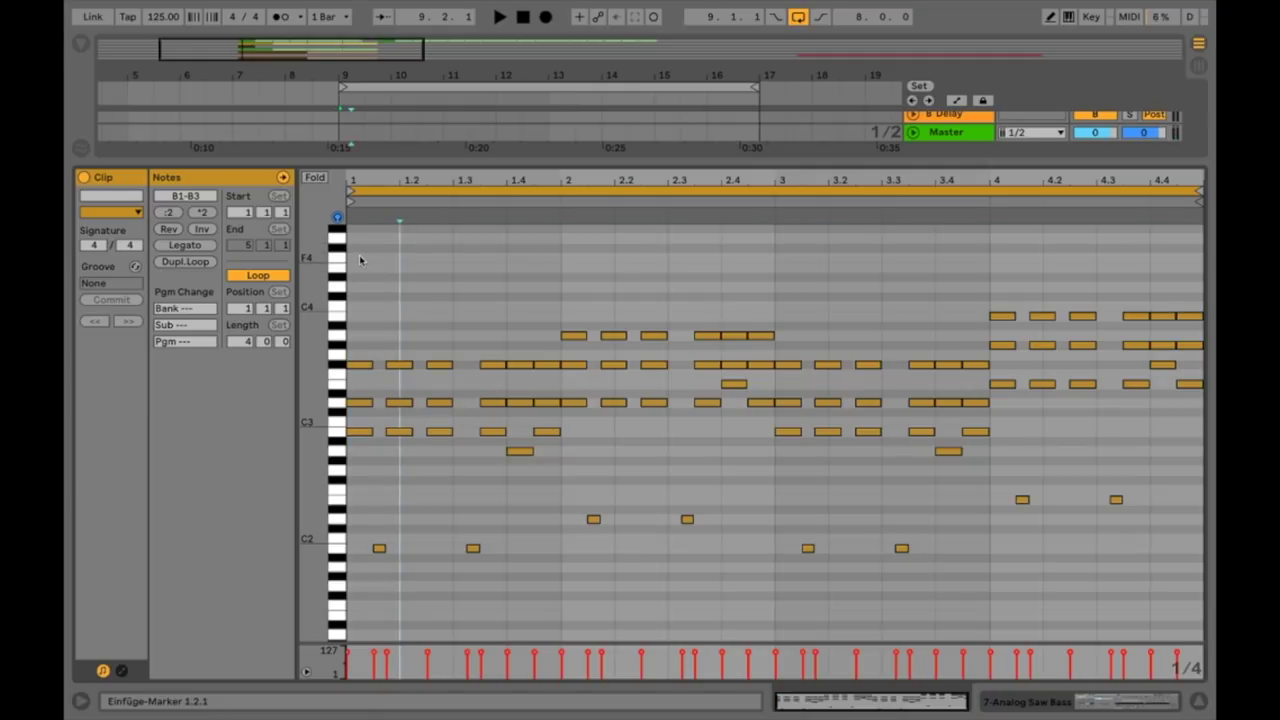
{"action": "left_click_drag", "start_coordinate": [383, 489], "coordinate": [1183, 283]}
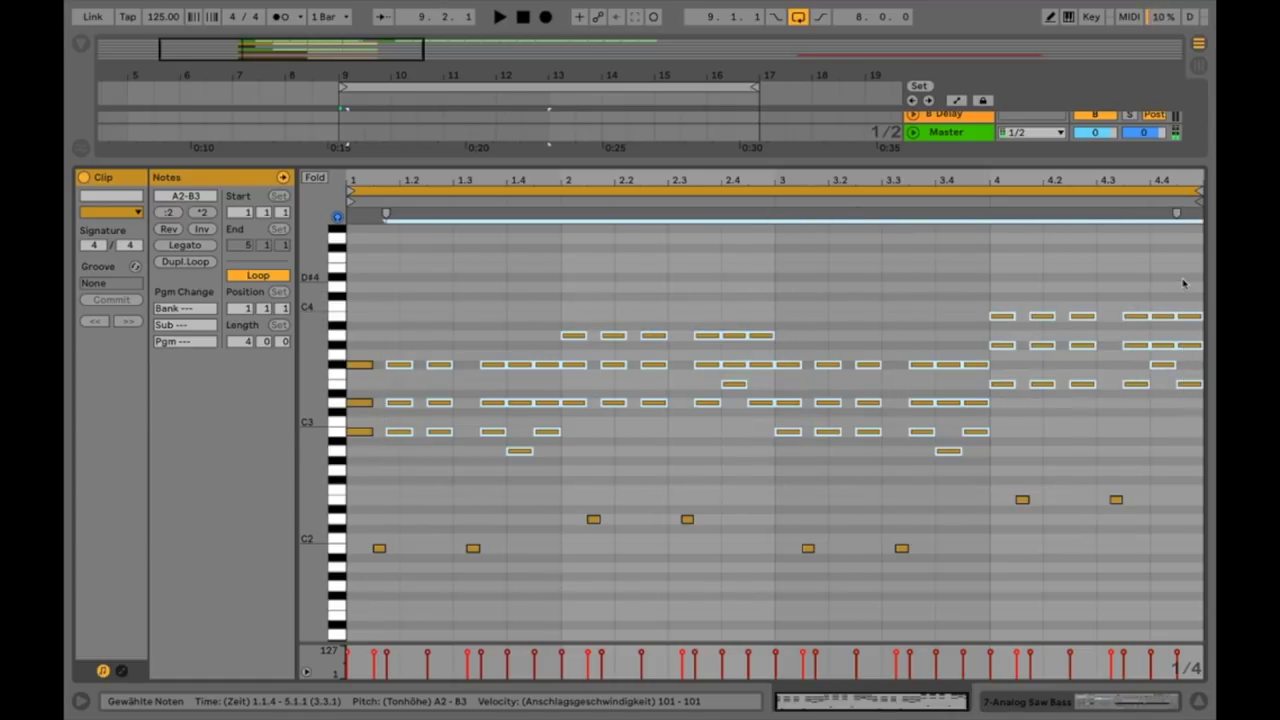
{"action": "key", "text": "Delete"}
{"action": "left_click_drag", "start_coordinate": [478, 357], "coordinate": [361, 444]}
{"action": "key", "text": "Delete"}
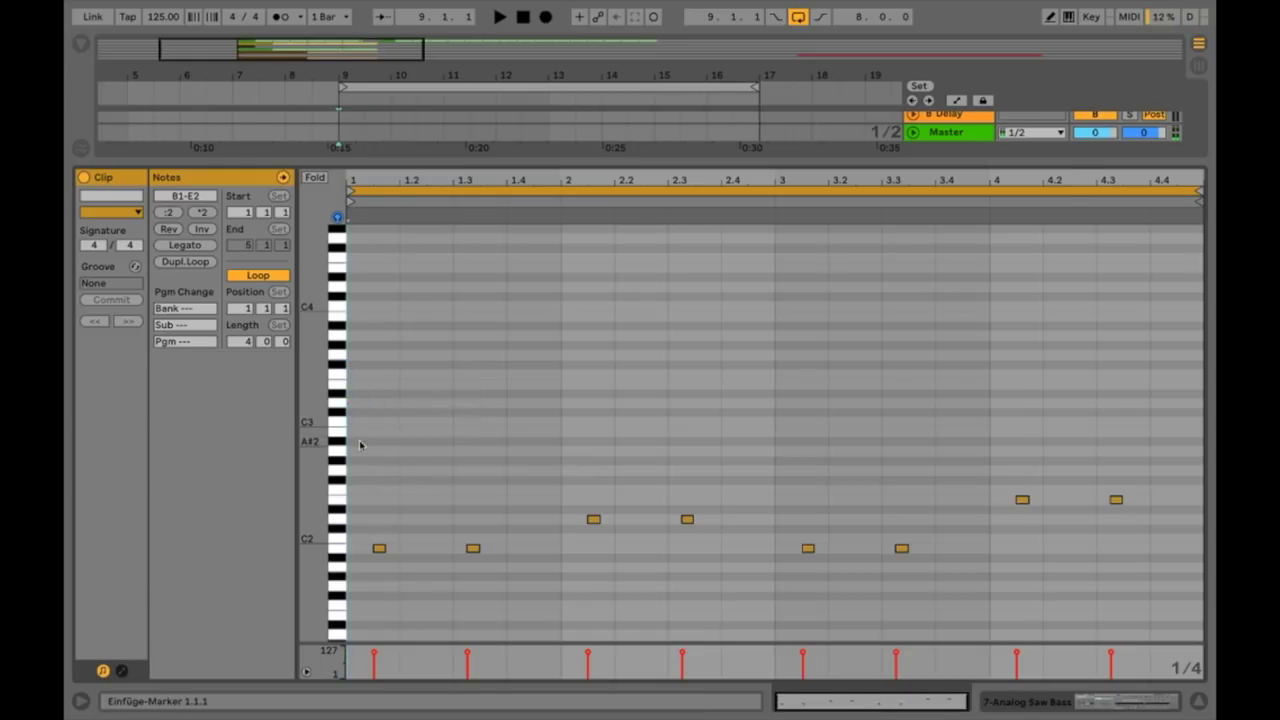
Lengthen all the remaining bass notes to about an eighth note.
{"action": "left_click", "coordinate": [556, 465]}
{"action": "key", "text": "ctrl+a"}
{"action": "mouse_move", "coordinate": [380, 548]}
{"action": "left_mouse_down"}
{"action": "mouse_move", "coordinate": [398, 548]}
{"action": "mouse_move", "coordinate": [377, 560]}
{"action": "left_mouse_up"}
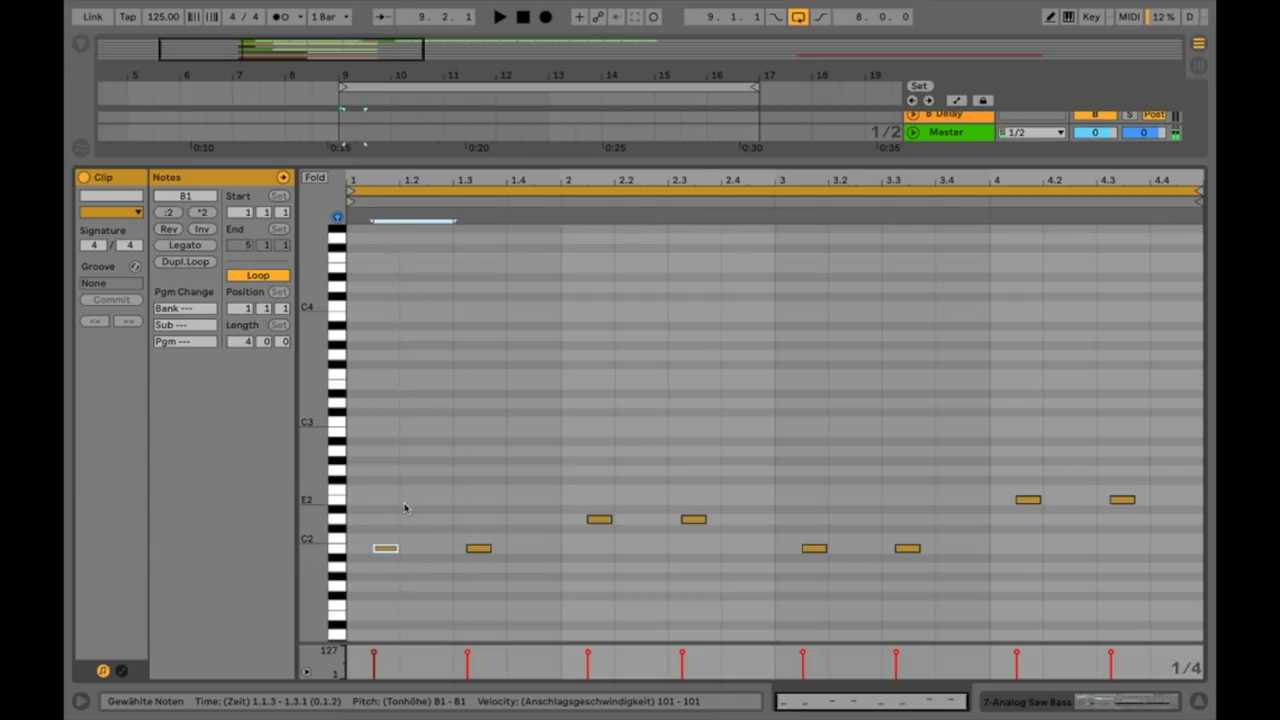
Transpose all the bass notes down one octave to B0–E1 and play them back.
{"action": "key", "text": "ctrl+a"}
{"action": "key", "text": "shift+Down"}
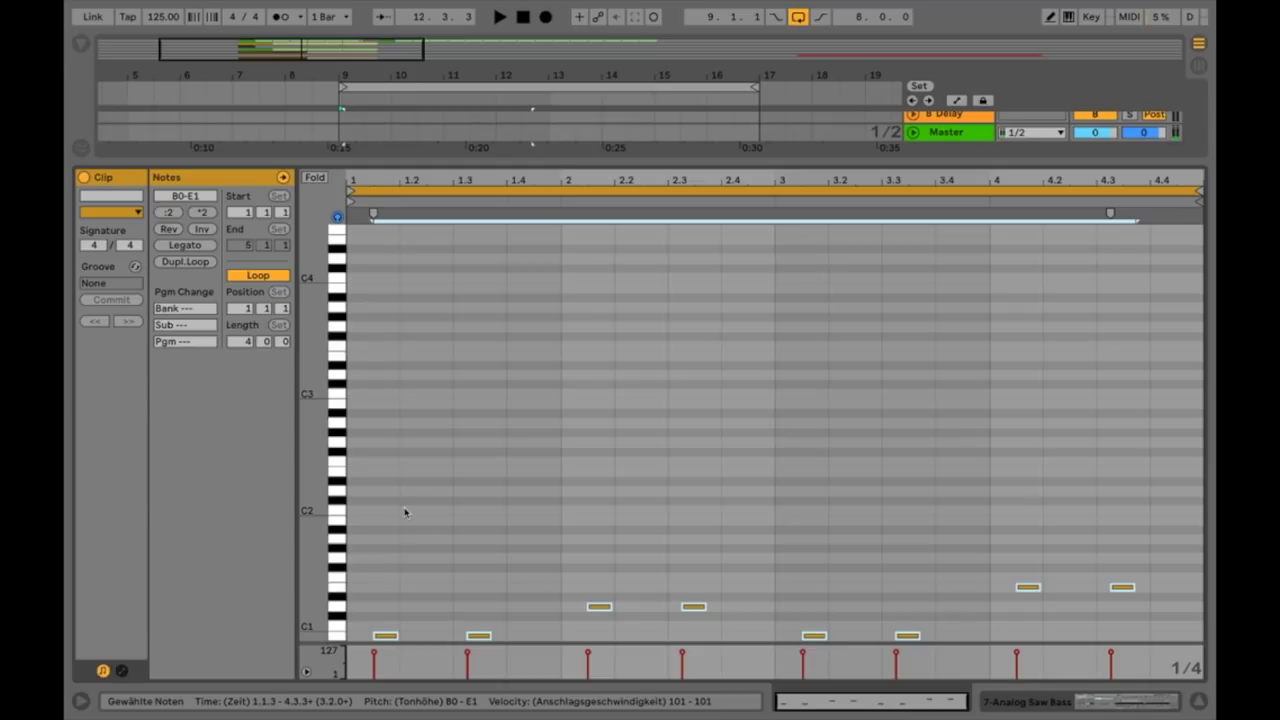
{"action": "key", "text": "space"}
Transpose all the bass notes down another octave to B-1–E0 and listen to the result.
{"action": "scroll", "coordinate": [318, 506], "scroll_direction": "down", "scroll_amount": 4}
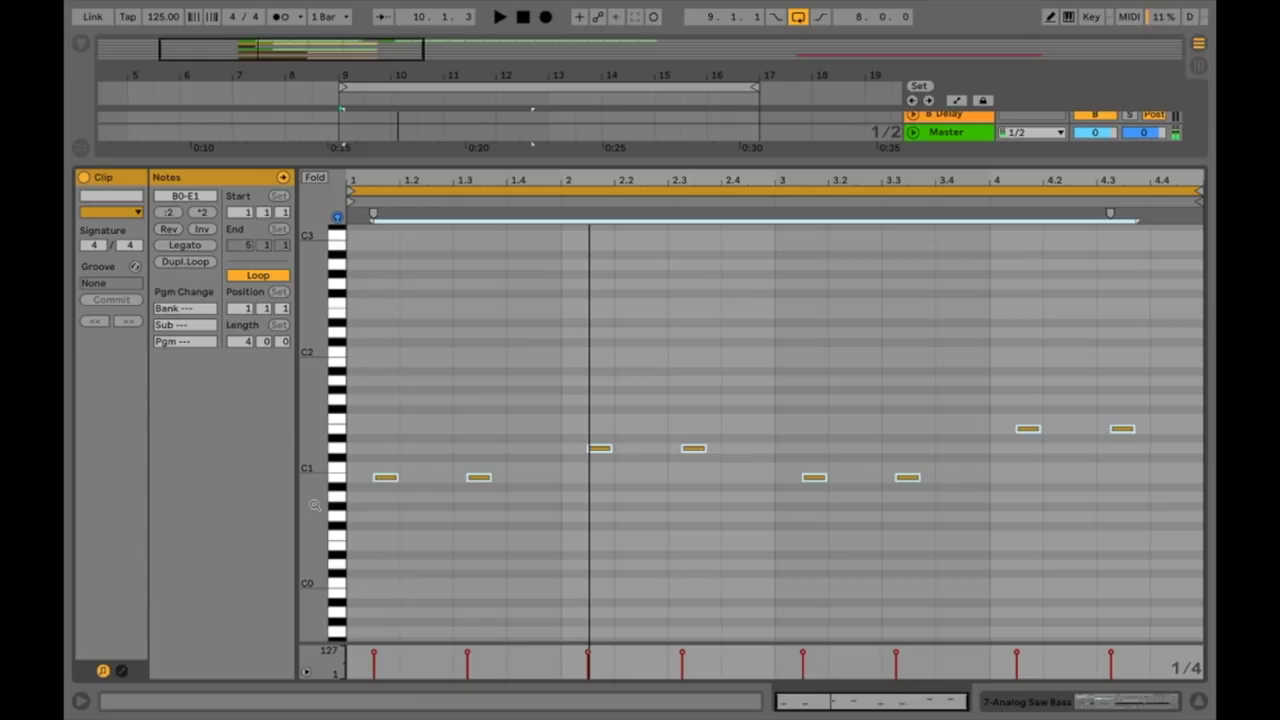
{"action": "key", "text": "shift+Down"}
{"action": "key", "text": "space"}
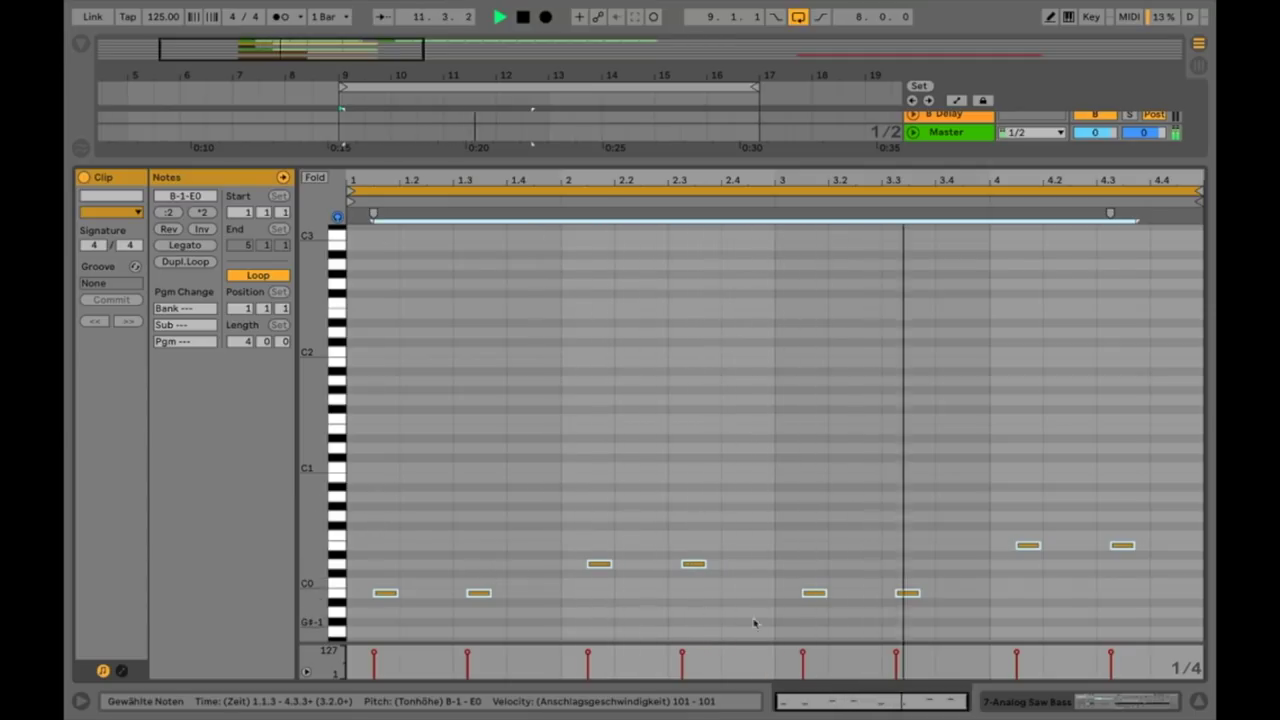
{"action": "key", "text": "space"}
Raise the notes in the first three bars by one octave to B0–D1 and play the clip.
{"action": "left_click_drag", "start_coordinate": [960, 620], "coordinate": [390, 555]}
{"action": "key", "text": "shift+Up"}
{"action": "key", "text": "space"}
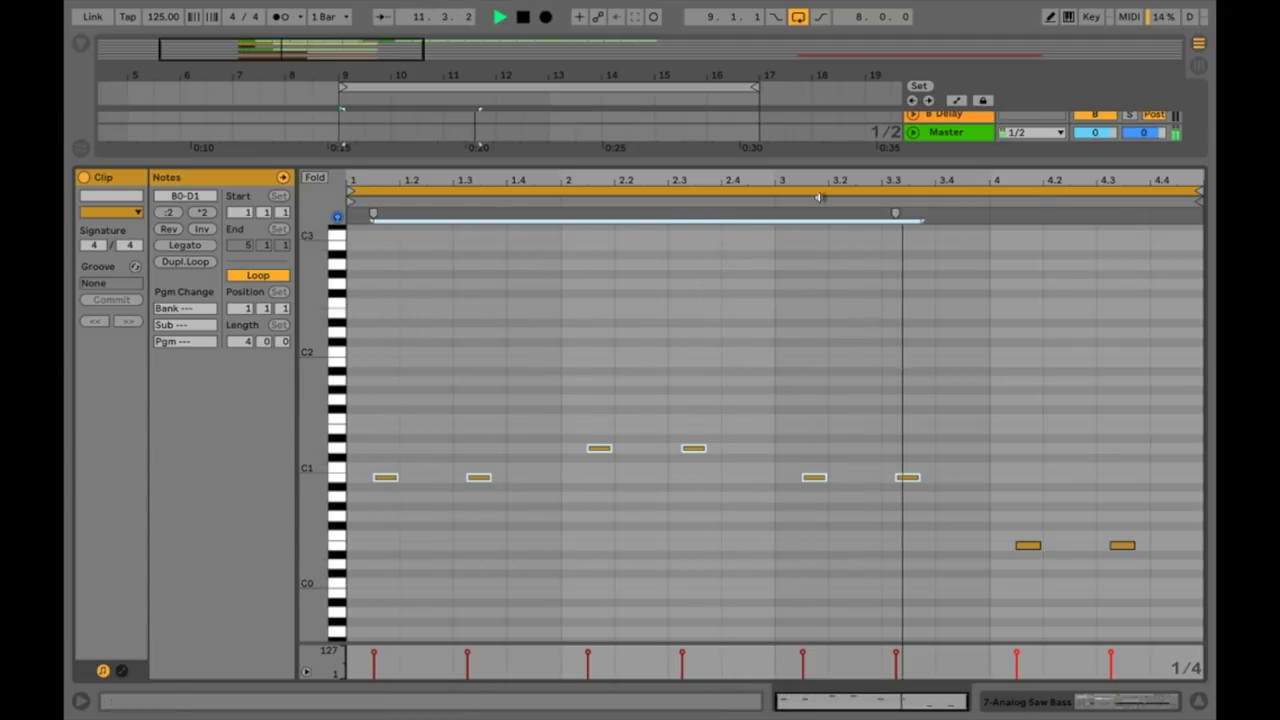
Lower the Grand Piano track volume to -6.4 dB and play the bass clip alongside it.
{"action": "key", "text": "space"}
{"action": "left_click_drag", "start_coordinate": [945, 165], "coordinate": [945, 330]}
{"action": "left_click", "coordinate": [1131, 134]}
{"action": "key", "text": "space"}
{"action": "key", "text": "space"}
{"action": "scroll", "coordinate": [969, 190], "scroll_direction": "up", "scroll_amount": 4}
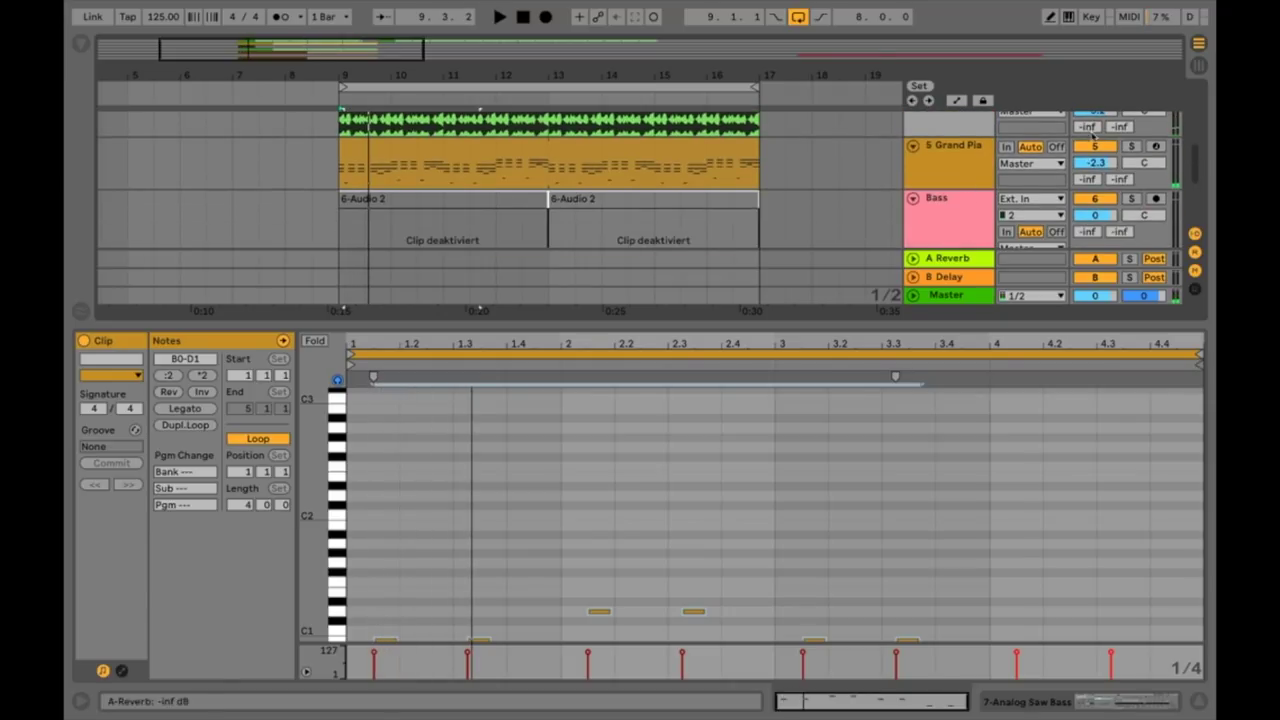
{"action": "left_click_drag", "start_coordinate": [1095, 162], "coordinate": [1095, 172]}
{"action": "key", "text": "space"}
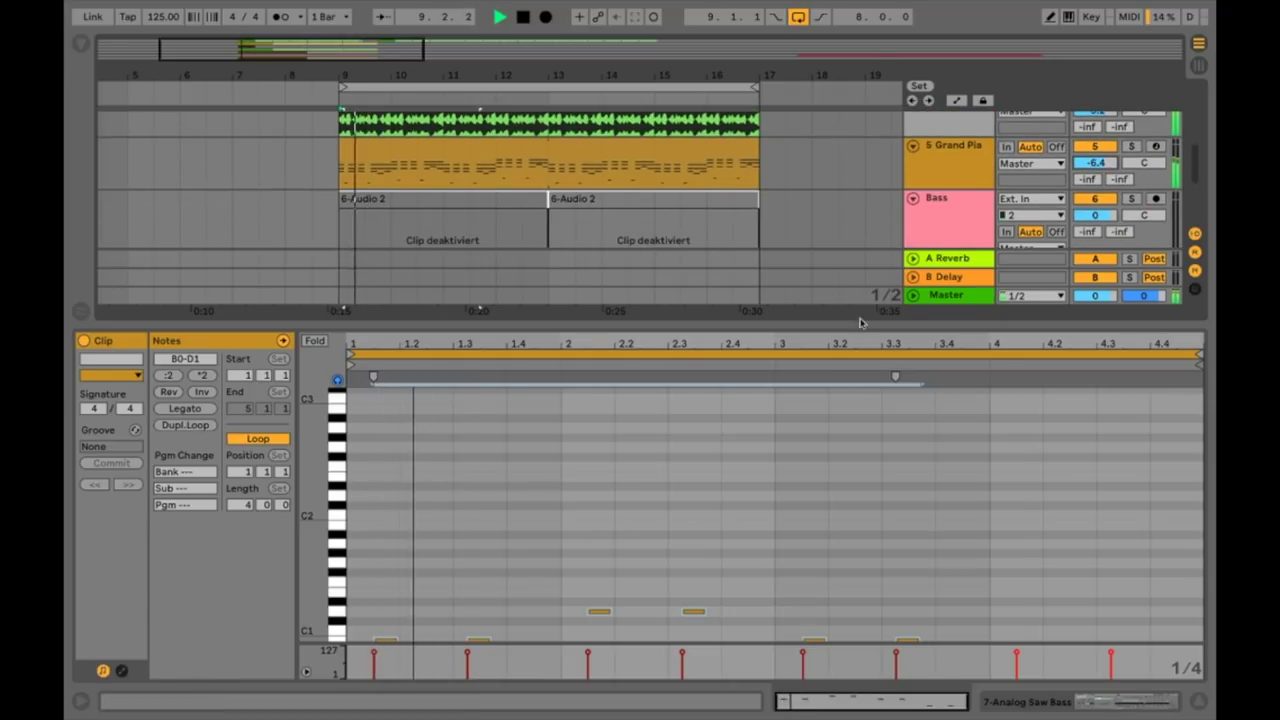
{"action": "left_click_drag", "start_coordinate": [860, 322], "coordinate": [884, 163]}
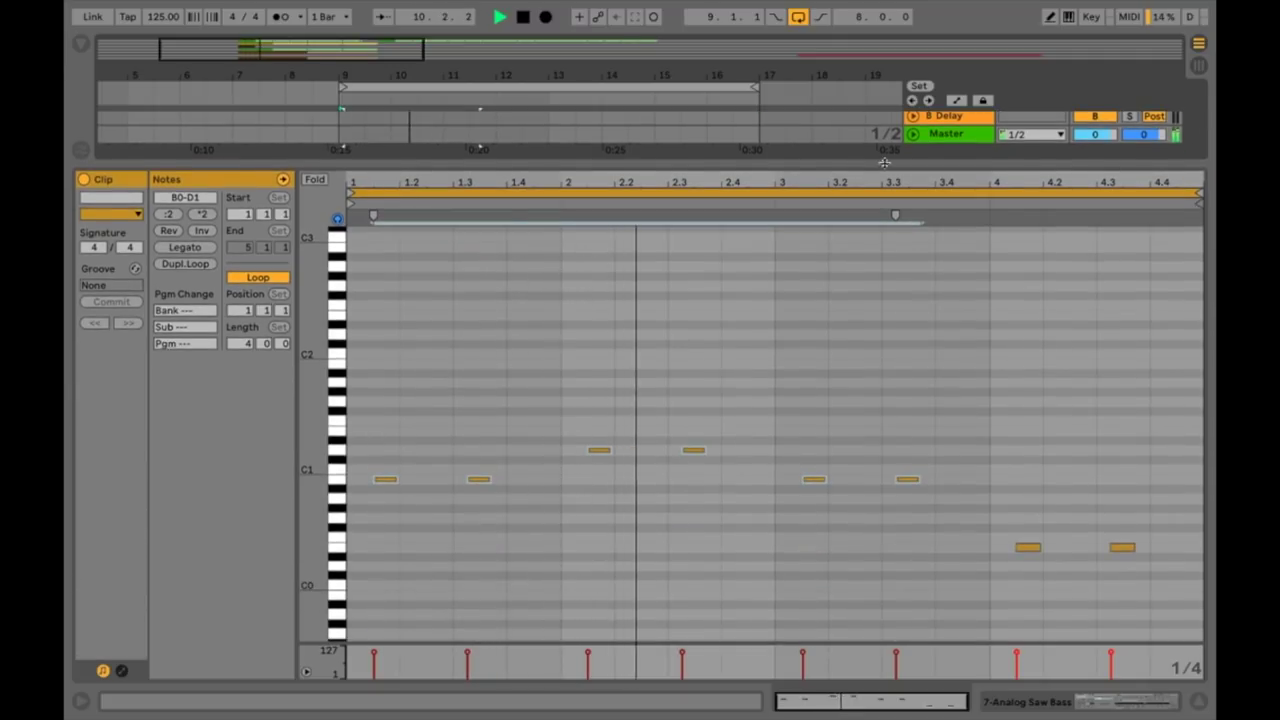
{"action": "left_click", "coordinate": [849, 391]}
{"action": "key", "text": "space"}
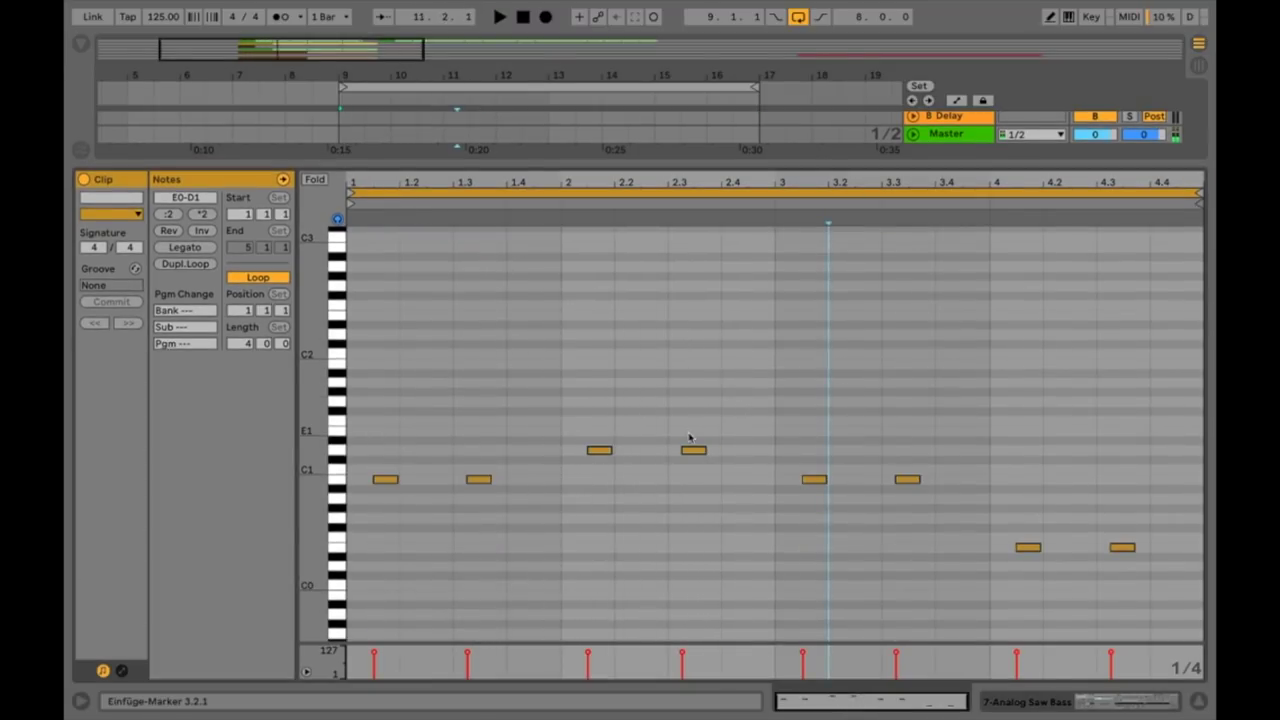
Delete the second bass note in each of the clip's four bars.
{"action": "left_click", "coordinate": [512, 460]}
{"action": "left_click", "coordinate": [484, 481]}
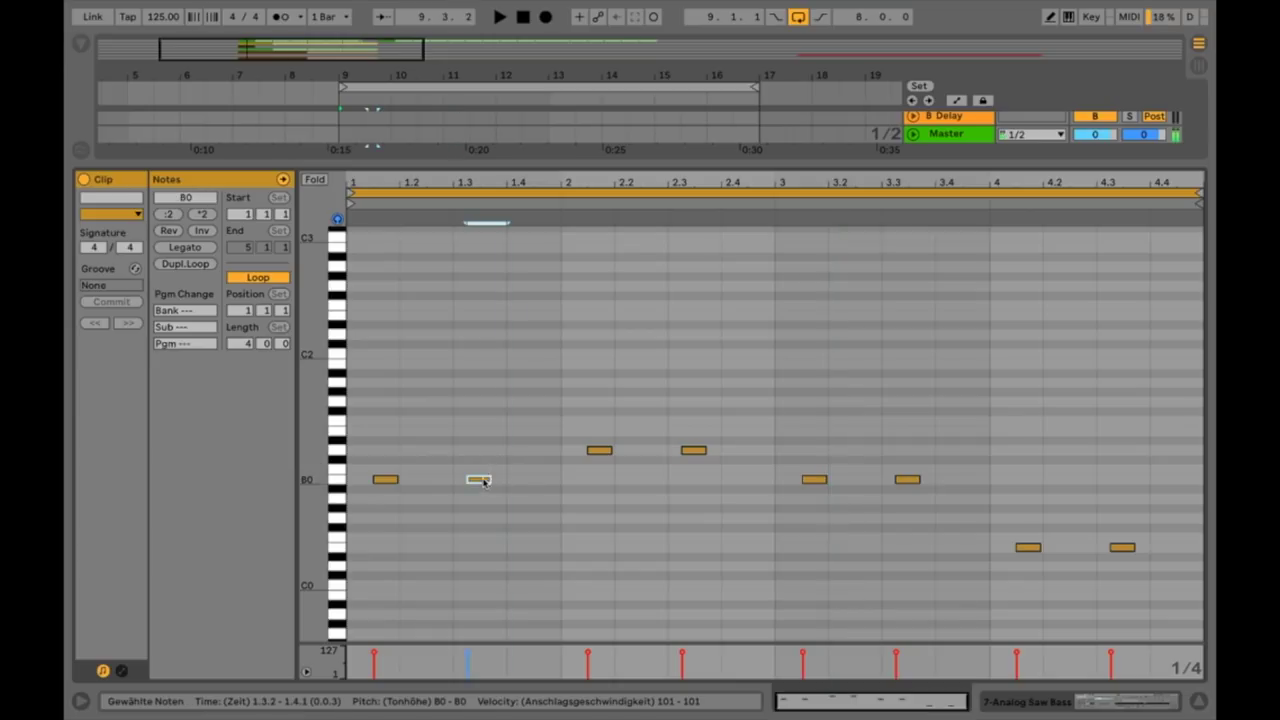
{"action": "left_click", "coordinate": [693, 450], "text": "shift"}
{"action": "left_click", "coordinate": [906, 479], "text": "shift"}
{"action": "left_click", "coordinate": [1111, 547], "text": "shift"}
{"action": "left_click_drag", "start_coordinate": [1111, 547], "coordinate": [1118, 563]}
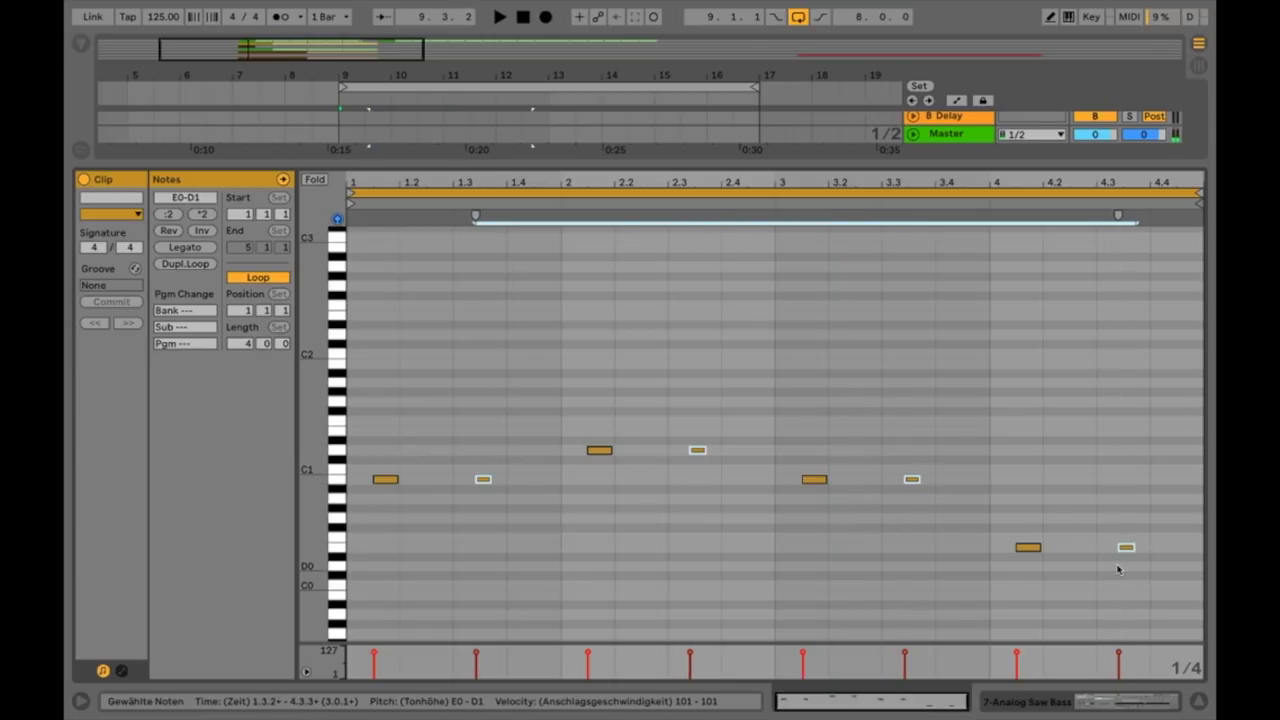
{"action": "left_click", "coordinate": [1126, 548], "text": "shift"}
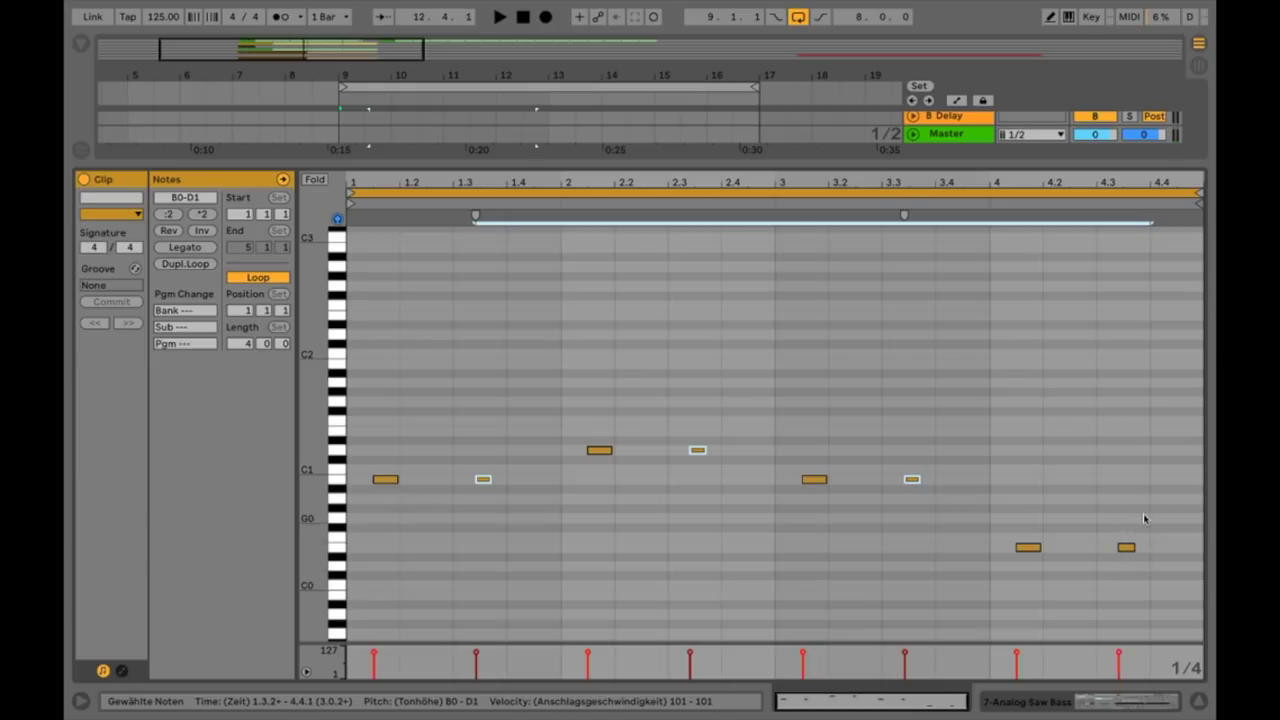
{"action": "left_click", "coordinate": [1126, 547], "text": "shift"}
{"action": "key", "text": "Delete"}
{"action": "left_click", "coordinate": [785, 498]}
Move the four remaining notes to the start of their bars, stretch each to about a full bar, and listen.
{"action": "scroll", "coordinate": [784, 497], "scroll_direction": "up", "scroll_amount": 1}
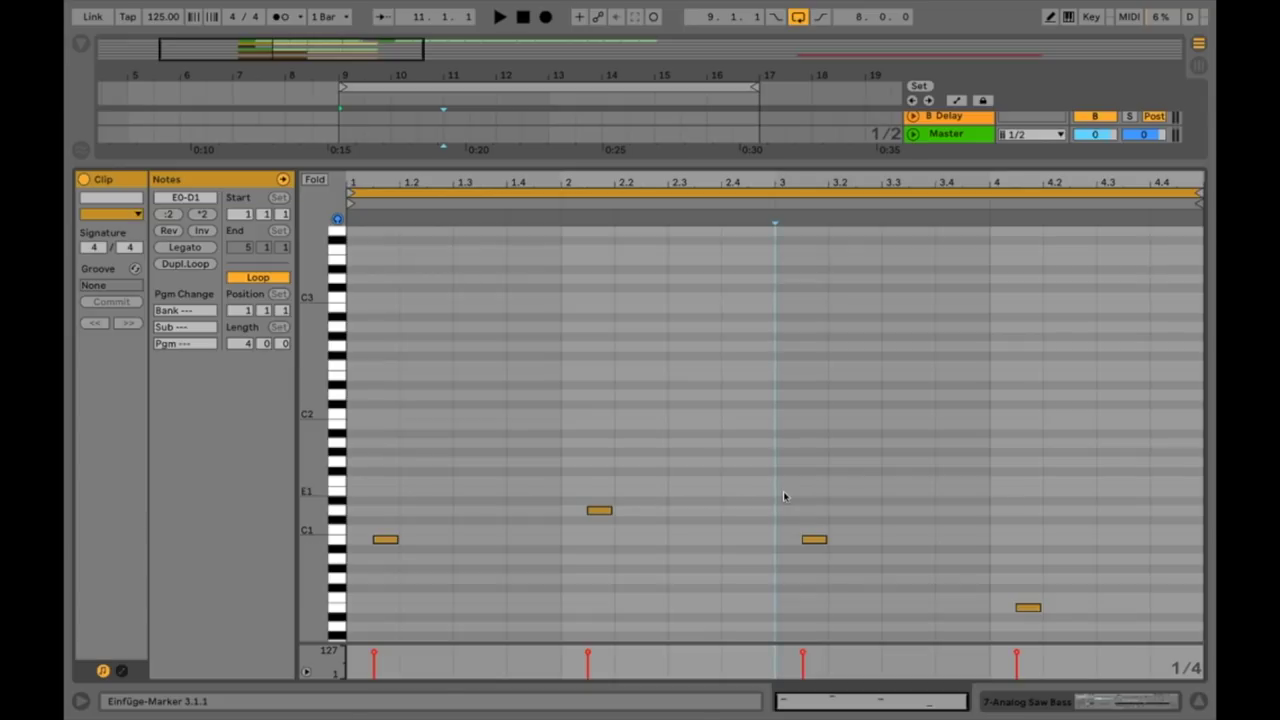
{"action": "key", "text": "ctrl+a"}
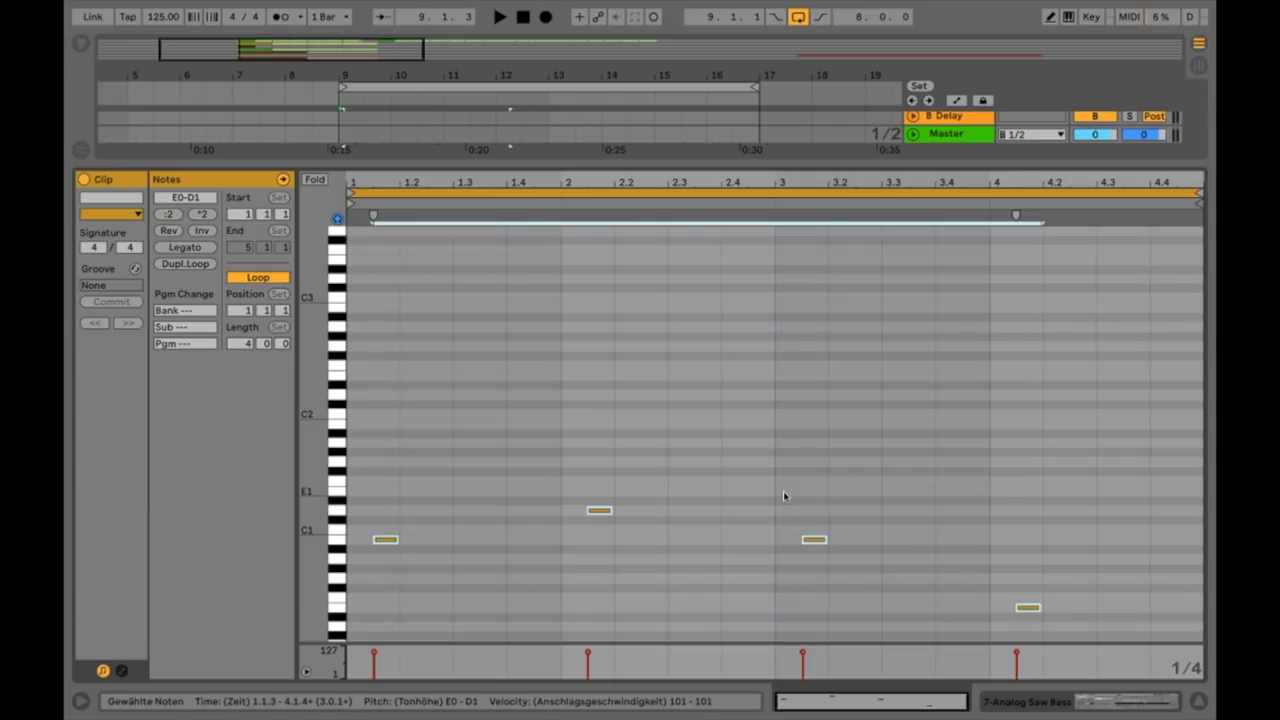
{"action": "key", "text": "Left"}
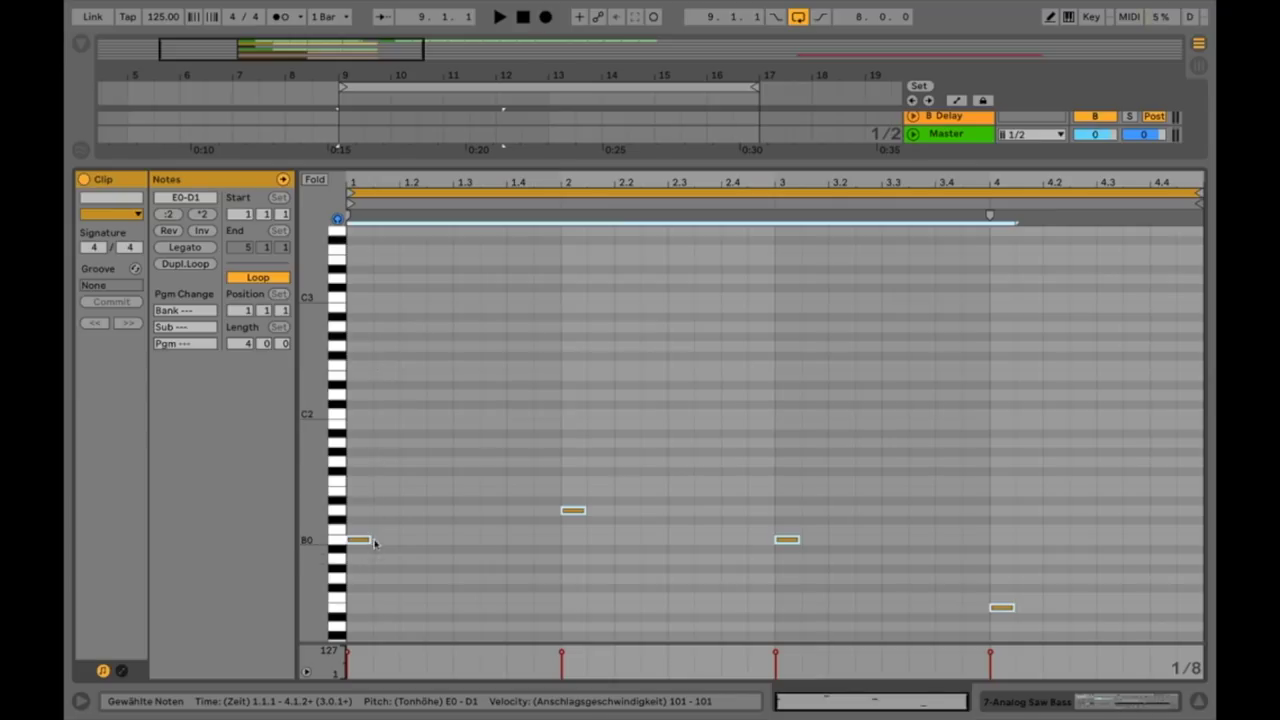
{"action": "left_click_drag", "start_coordinate": [371, 541], "coordinate": [553, 582]}
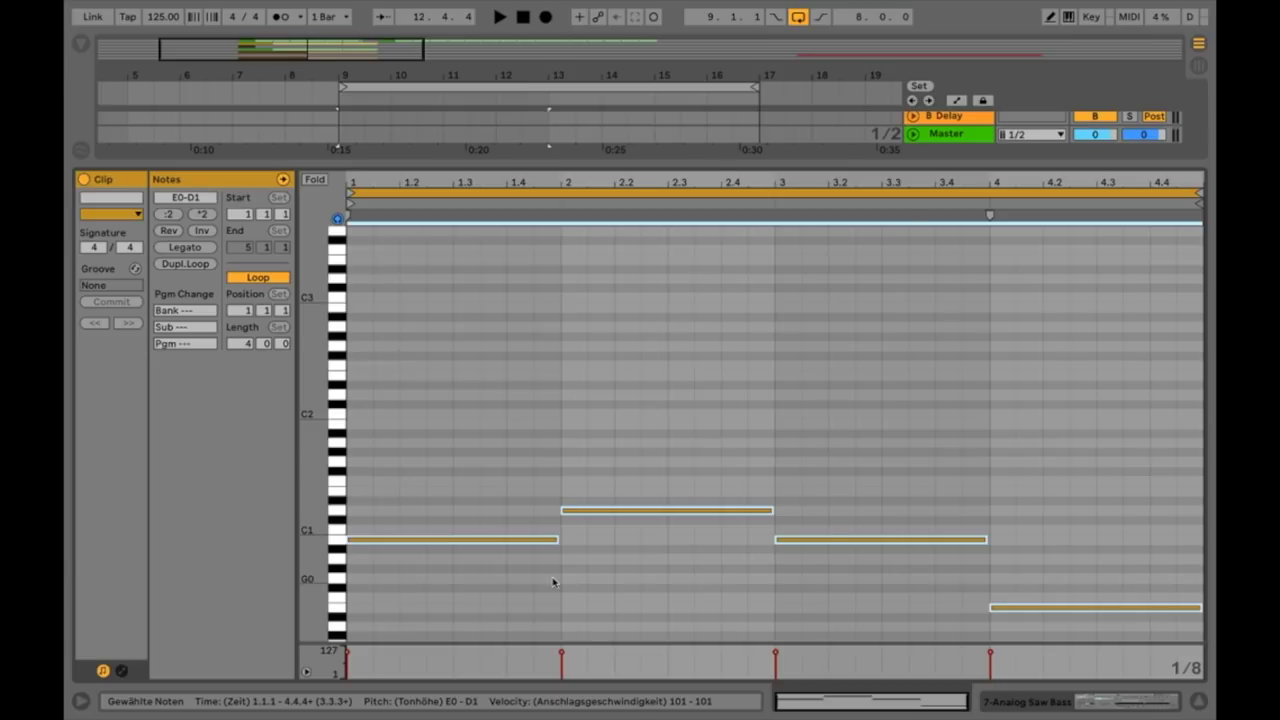
{"action": "key", "text": "space"}
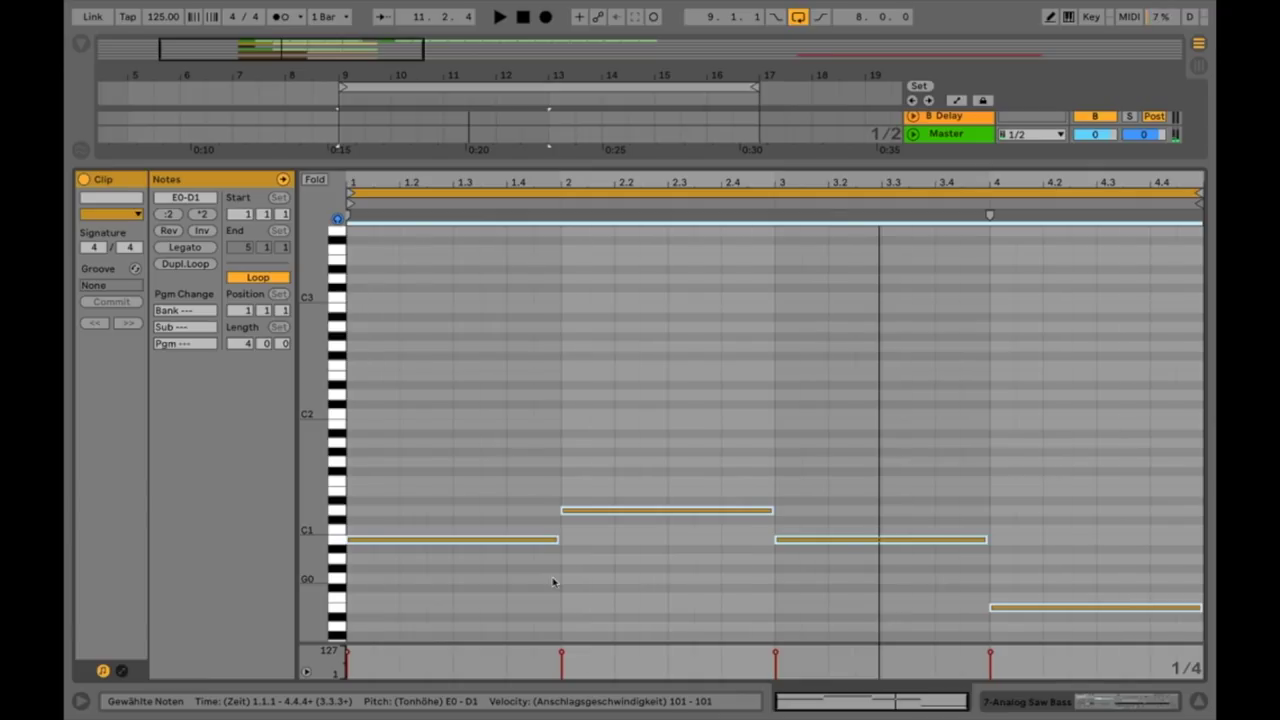
Shorten the arrangement loop to one bar, from bar 9 to bar 10, and play it.
{"action": "scroll", "coordinate": [646, 480], "scroll_direction": "up", "scroll_amount": 3}
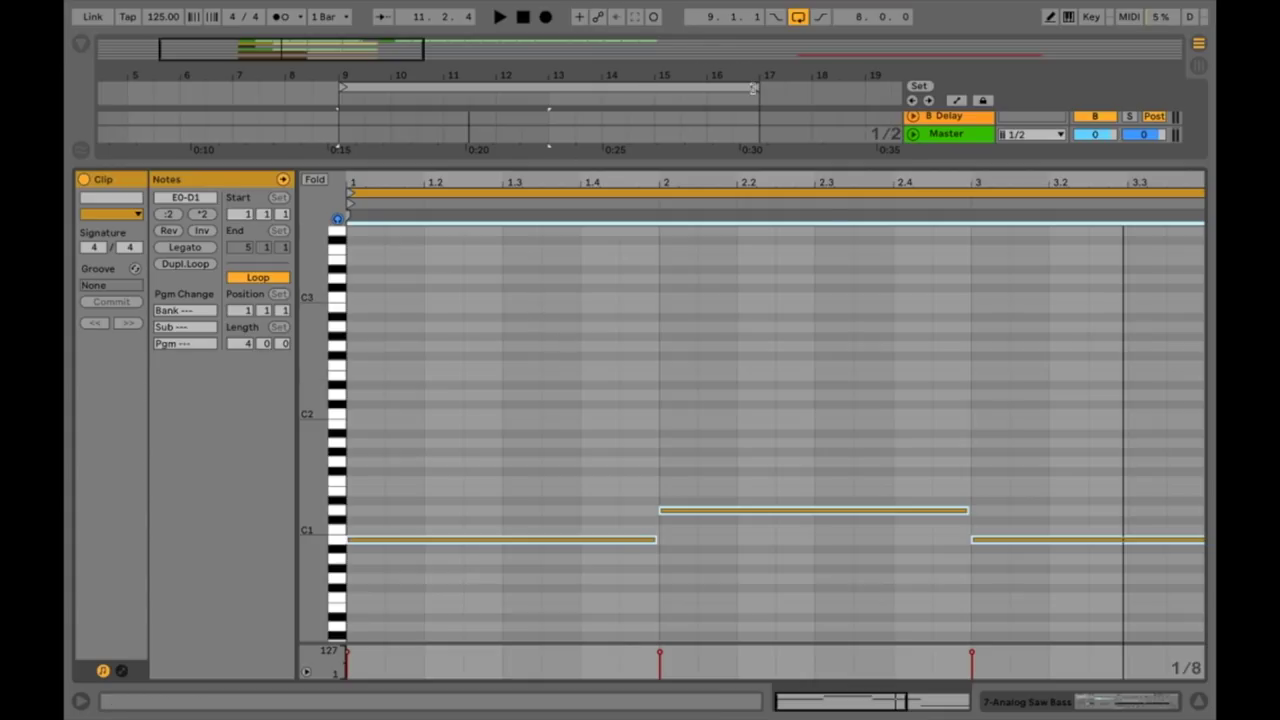
{"action": "left_click_drag", "start_coordinate": [753, 88], "coordinate": [499, 76]}
{"action": "left_click_drag", "start_coordinate": [412, 93], "coordinate": [502, 98]}
{"action": "key", "text": "space"}
{"action": "key", "text": "space"}
Shorten the bar 1 note to an eighth, fill the bar with duplicates of it, and play the loop.
{"action": "left_click", "coordinate": [580, 472]}
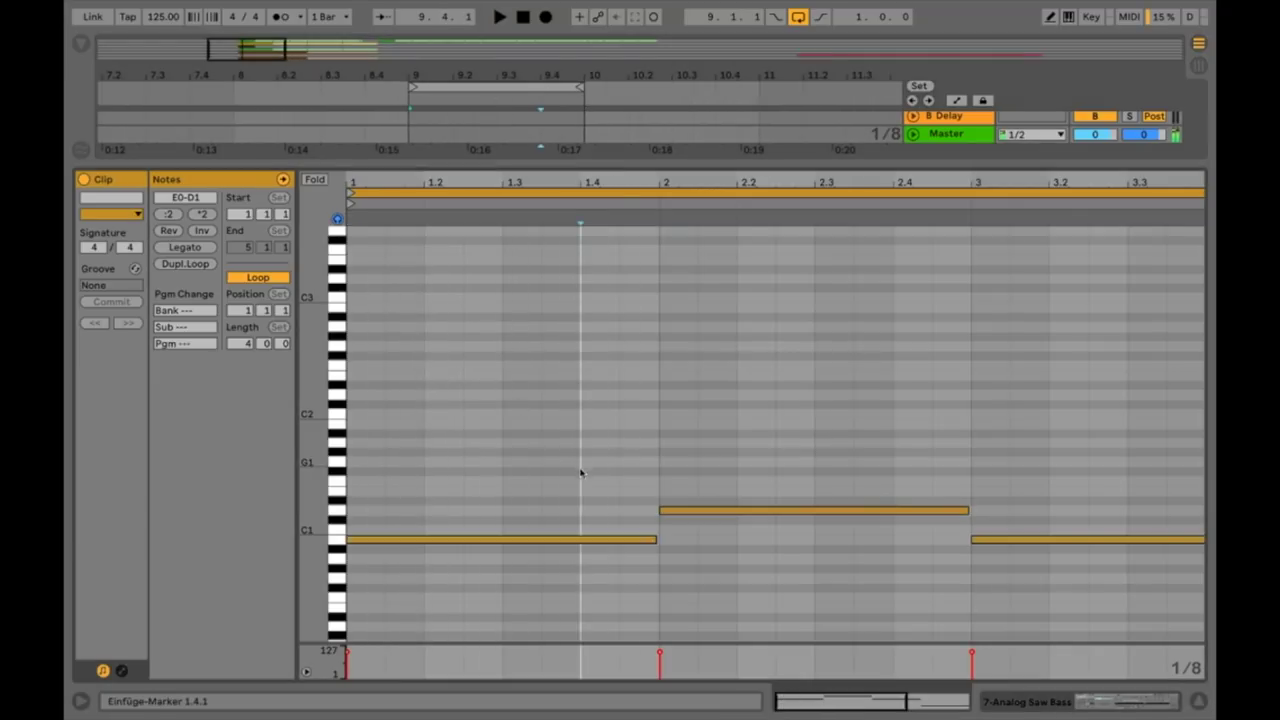
{"action": "left_click_drag", "start_coordinate": [652, 541], "coordinate": [362, 563]}
{"action": "key", "text": "ctrl+d"}
{"action": "key", "text": "ctrl+d"}
{"action": "key", "text": "ctrl+d"}
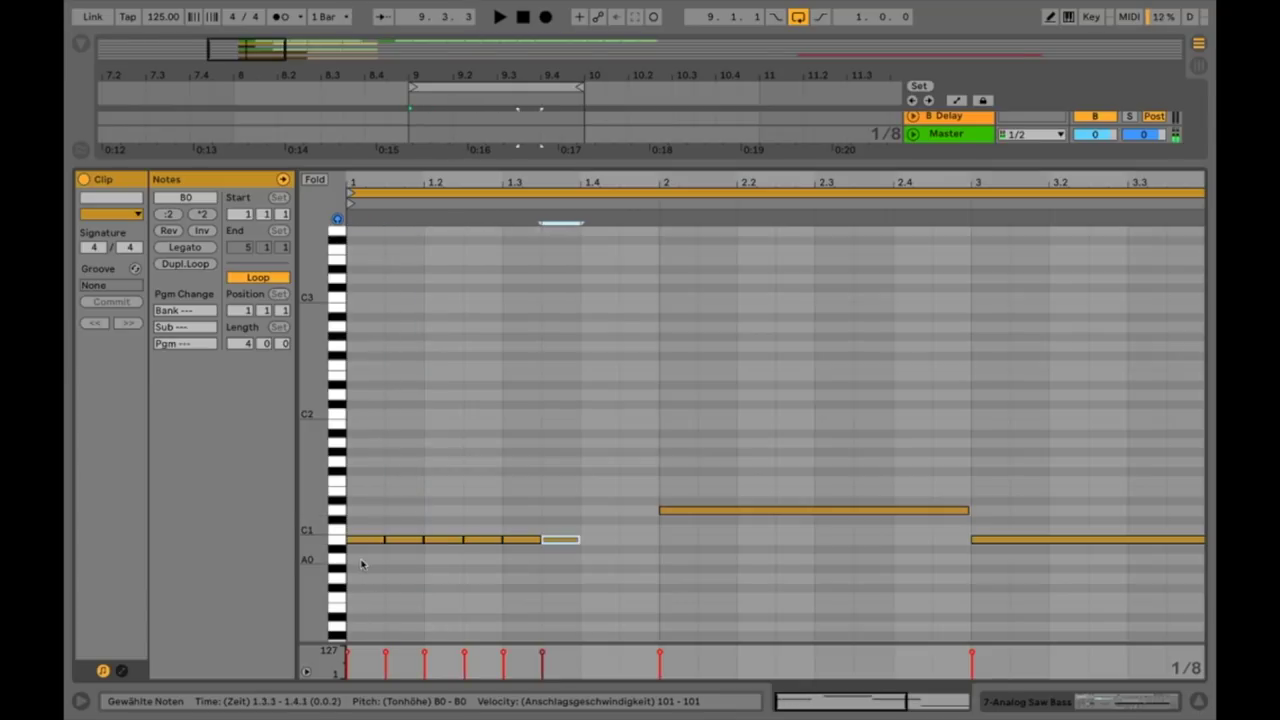
{"action": "key", "text": "space"}
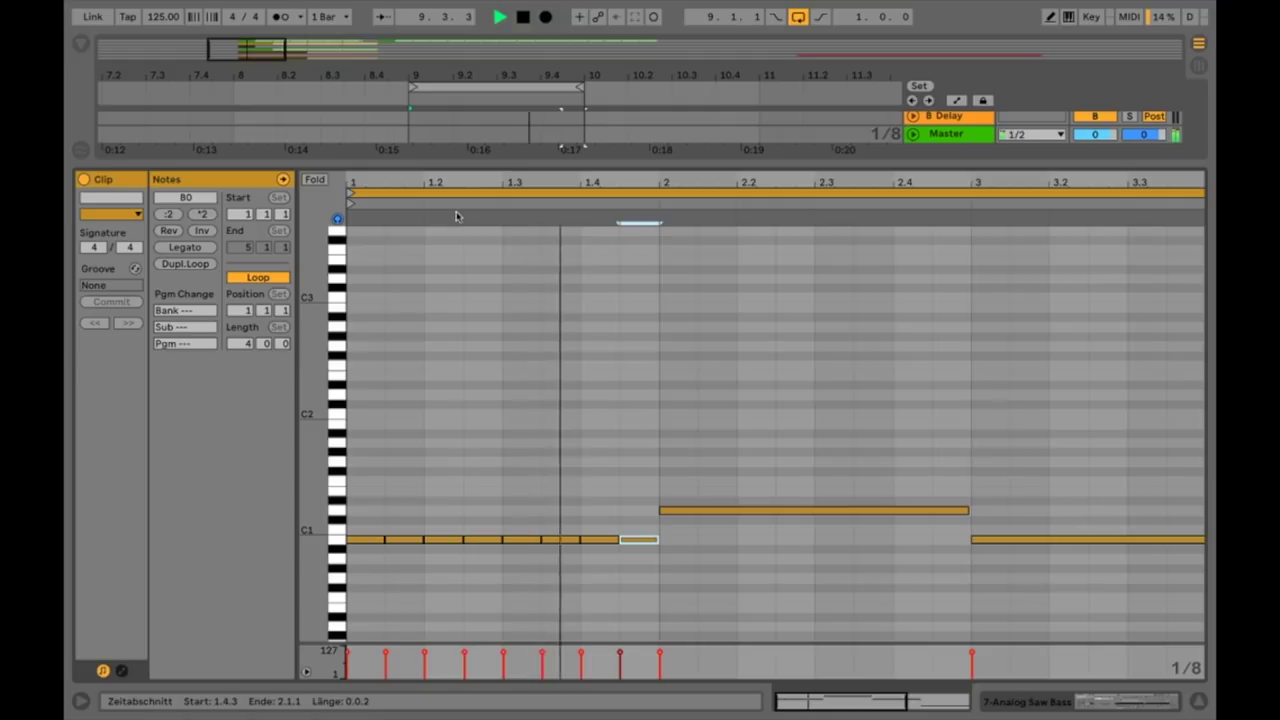
{"action": "key", "text": "space"}
{"action": "mouse_move", "coordinate": [446, 182]}
{"action": "left_mouse_down"}
{"action": "mouse_move", "coordinate": [446, 240]}
{"action": "mouse_move", "coordinate": [448, 178]}
{"action": "left_mouse_up"}
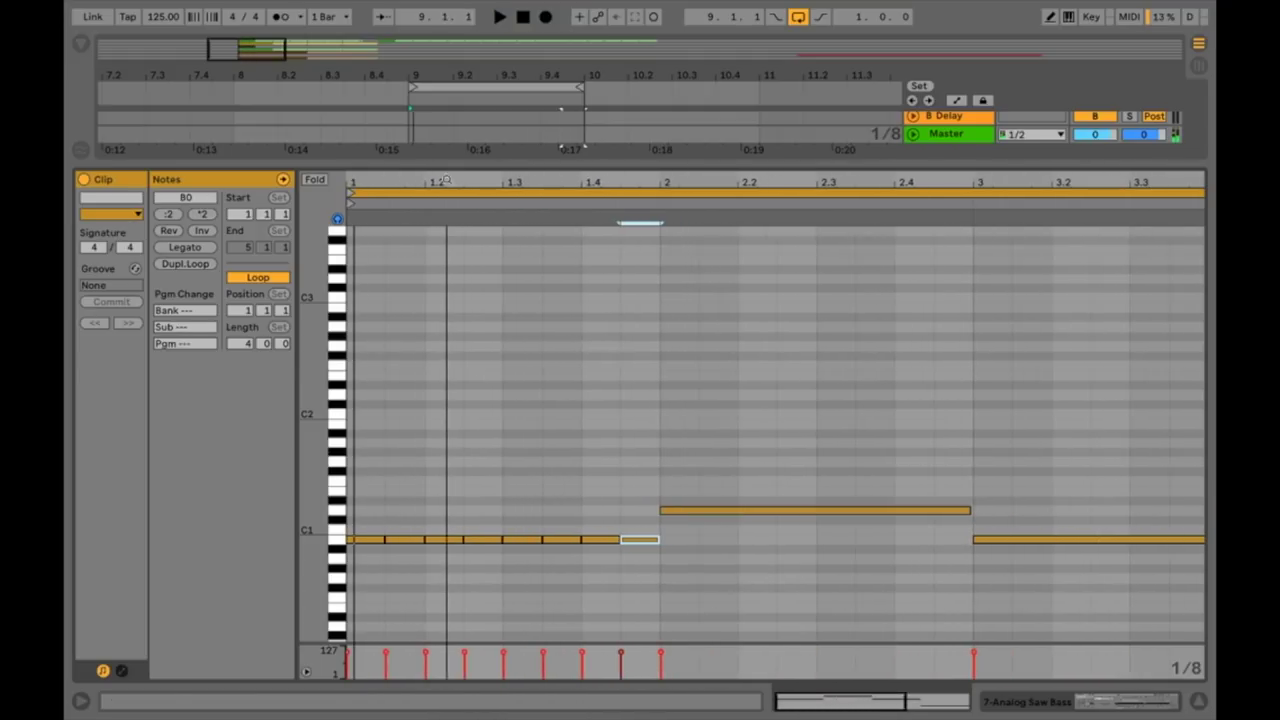
Delete every bar 1 note except the first eighth note and play the loop.
{"action": "left_click_drag", "start_coordinate": [405, 531], "coordinate": [626, 622]}
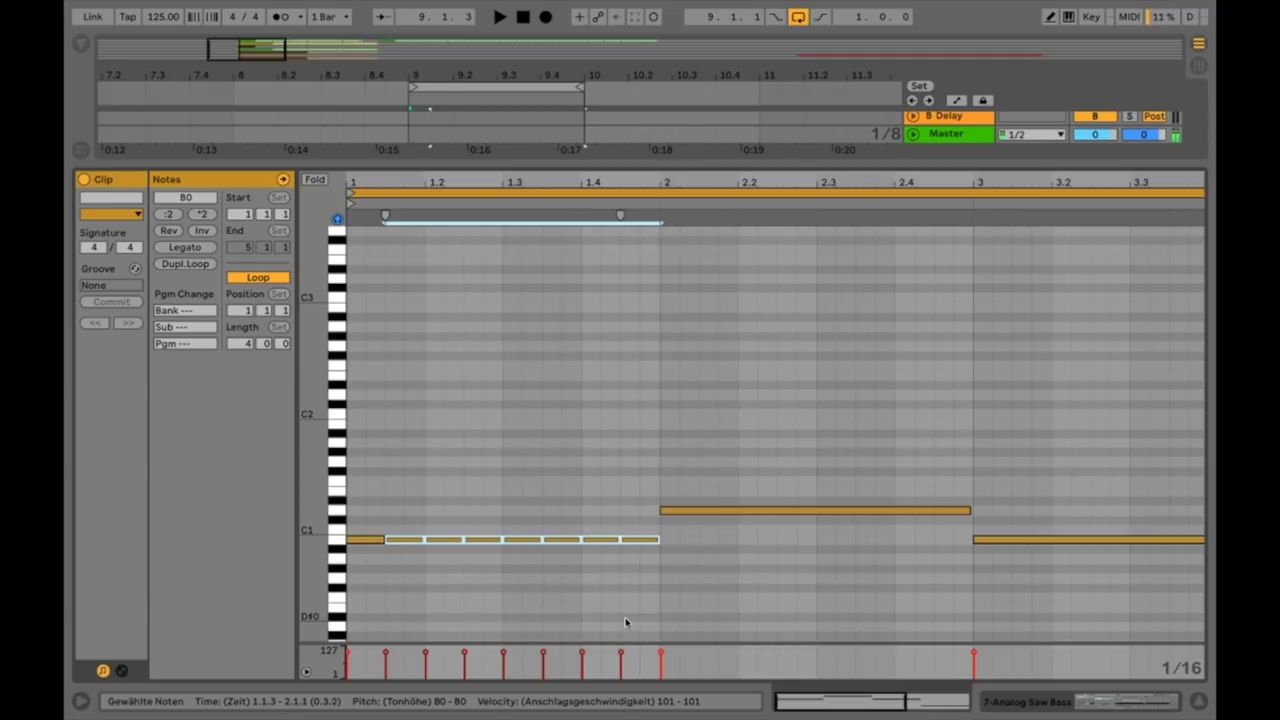
{"action": "key", "text": "Delete"}
{"action": "key", "text": "space"}
{"action": "key", "text": "space"}
Repeat the opening B0 eighth note at 1.1.4 and 1.2.3.
{"action": "left_click", "coordinate": [364, 540]}
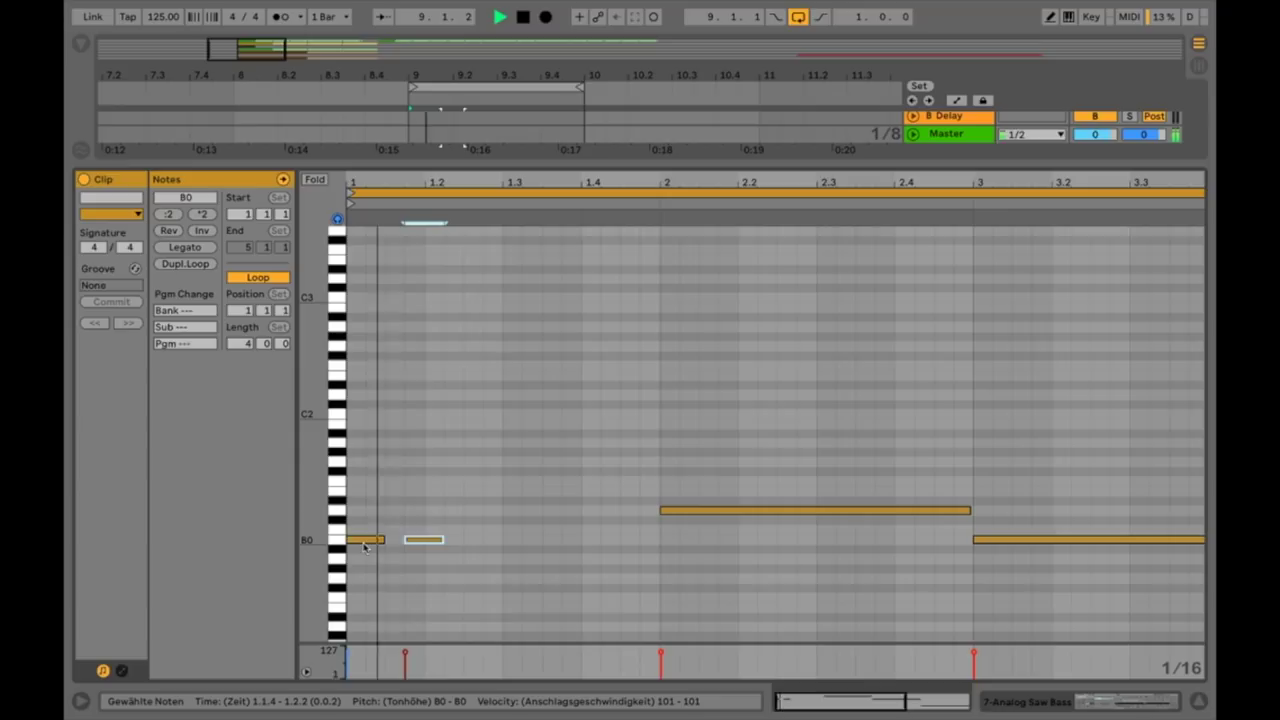
{"action": "key", "text": "ctrl+d"}
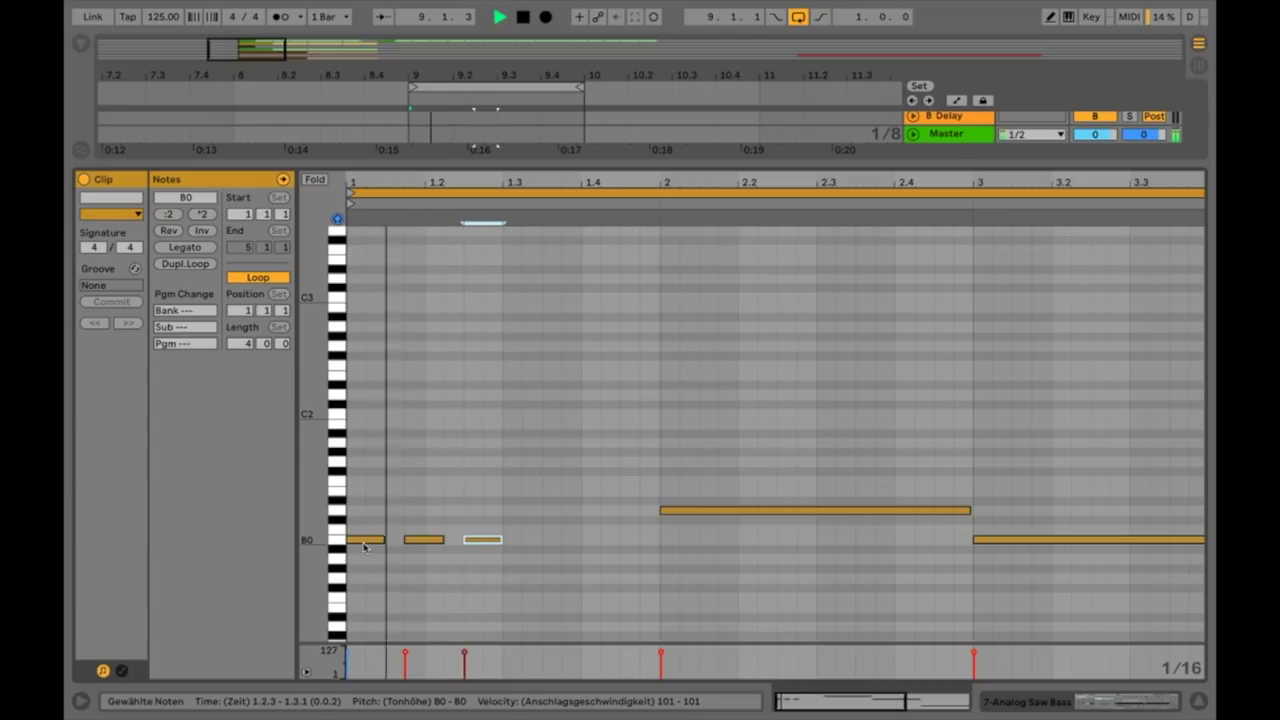
{"action": "key", "text": "ctrl+d"}
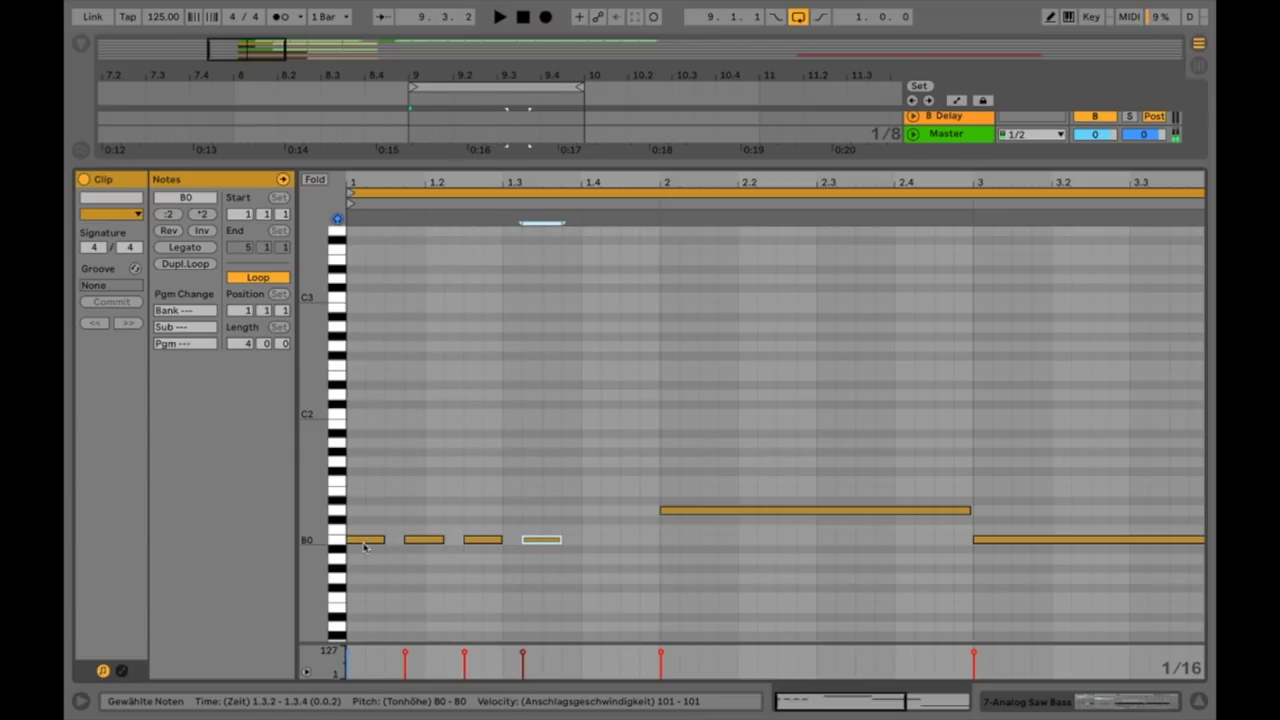
{"action": "key", "text": "ctrl+z"}
Continue bar 1 with three consecutive eighth notes from 1.3.1, pitched B0, A0 and B0.
{"action": "key", "text": "ctrl+d"}
{"action": "key", "text": "Down"}
{"action": "key", "text": "ctrl+d"}
{"action": "key", "text": "Up"}
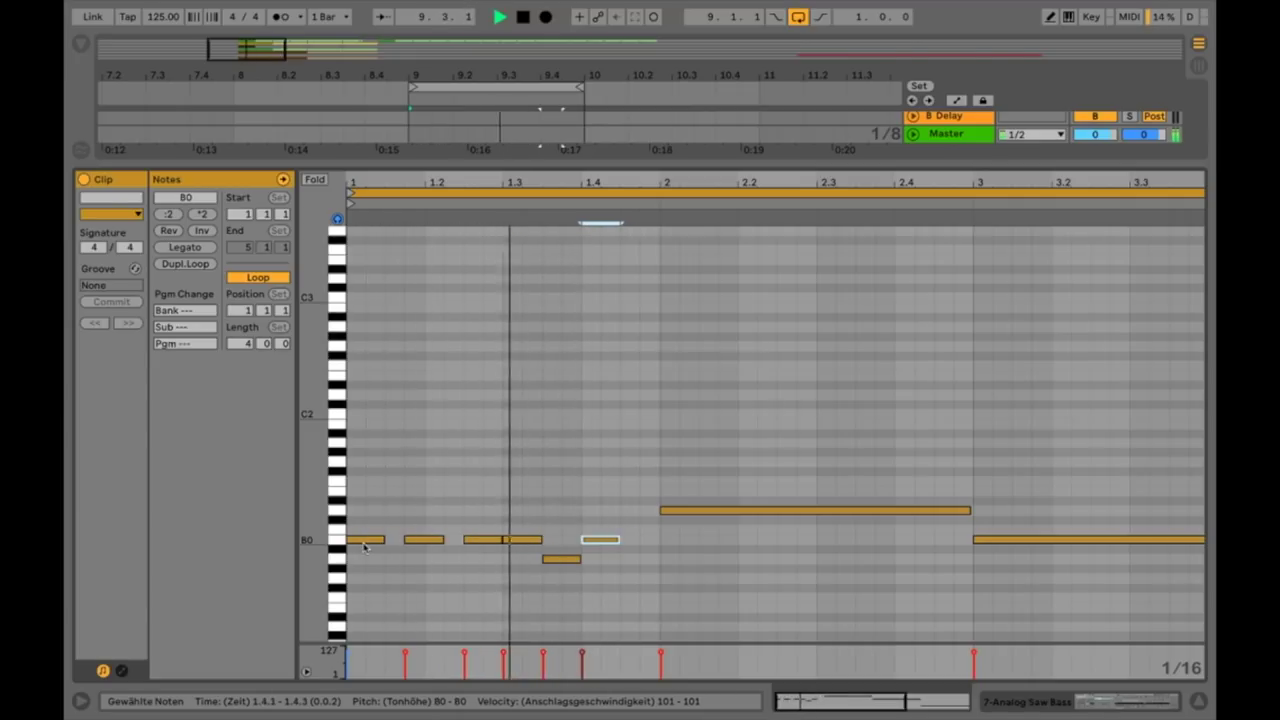
Shift the last three notes of bar 1 an eighth later, to start at 1.3.3, and play the loop.
{"action": "mouse_move", "coordinate": [540, 551]}
{"action": "left_mouse_down"}
{"action": "mouse_move", "coordinate": [505, 527]}
{"action": "mouse_move", "coordinate": [597, 599]}
{"action": "left_mouse_up"}
{"action": "left_click", "coordinate": [486, 517]}
{"action": "left_click", "coordinate": [516, 520]}
{"action": "key", "text": "Right"}
{"action": "key", "text": "Right"}
{"action": "key", "text": "space"}
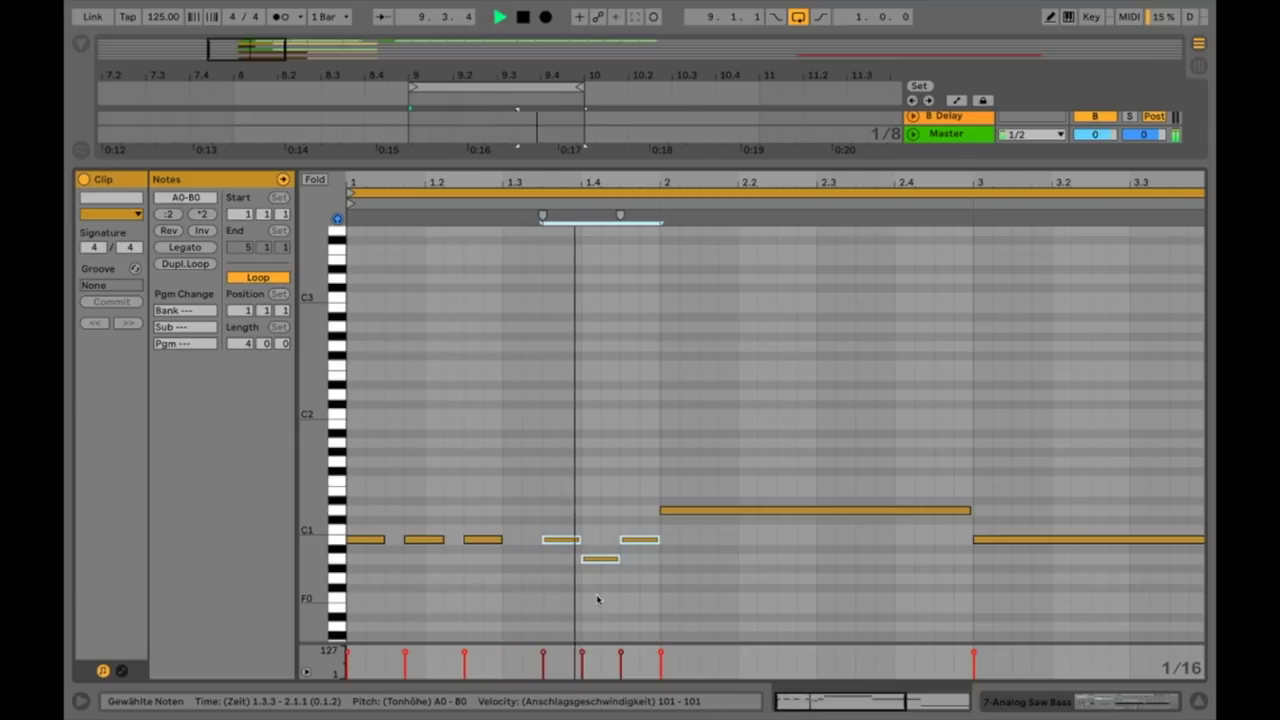
{"action": "key", "text": "space"}
{"action": "key", "text": "space"}
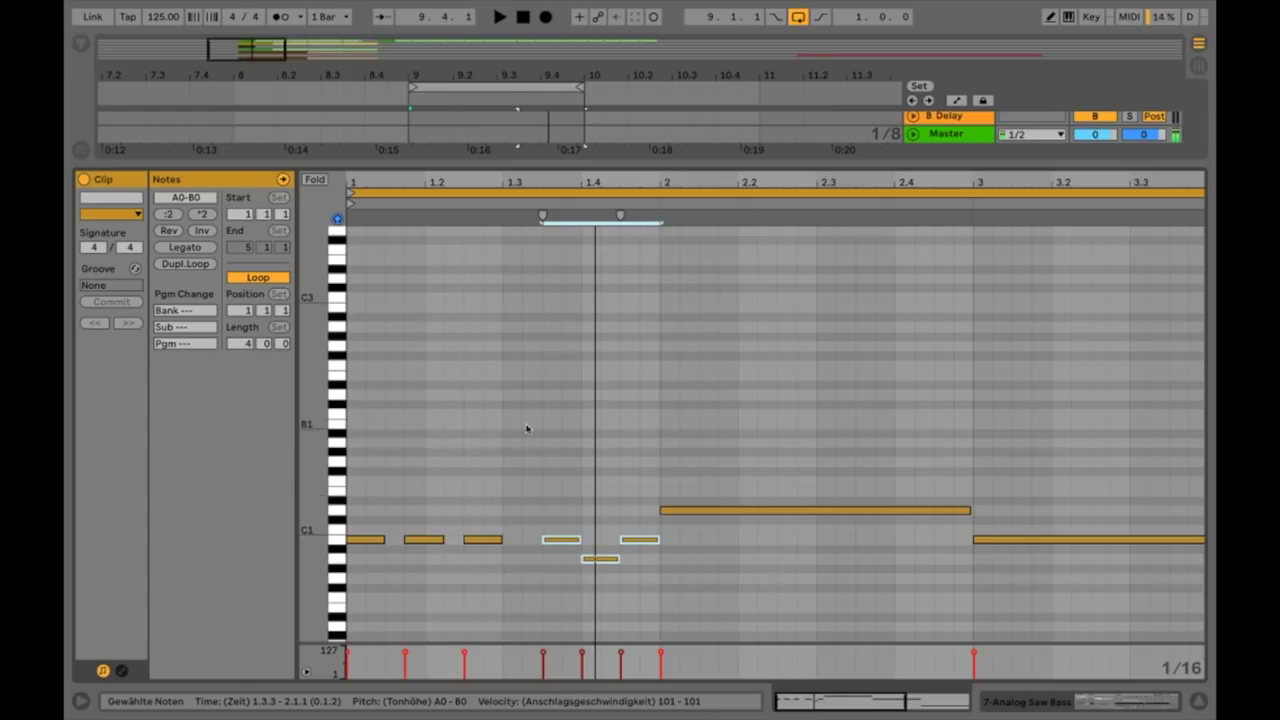
Copy the 1.2.3 note up an octave to B1, trim it to a sixteenth at 1.3.2, and listen.
{"action": "left_click", "coordinate": [489, 527]}
{"action": "left_click", "coordinate": [485, 540]}
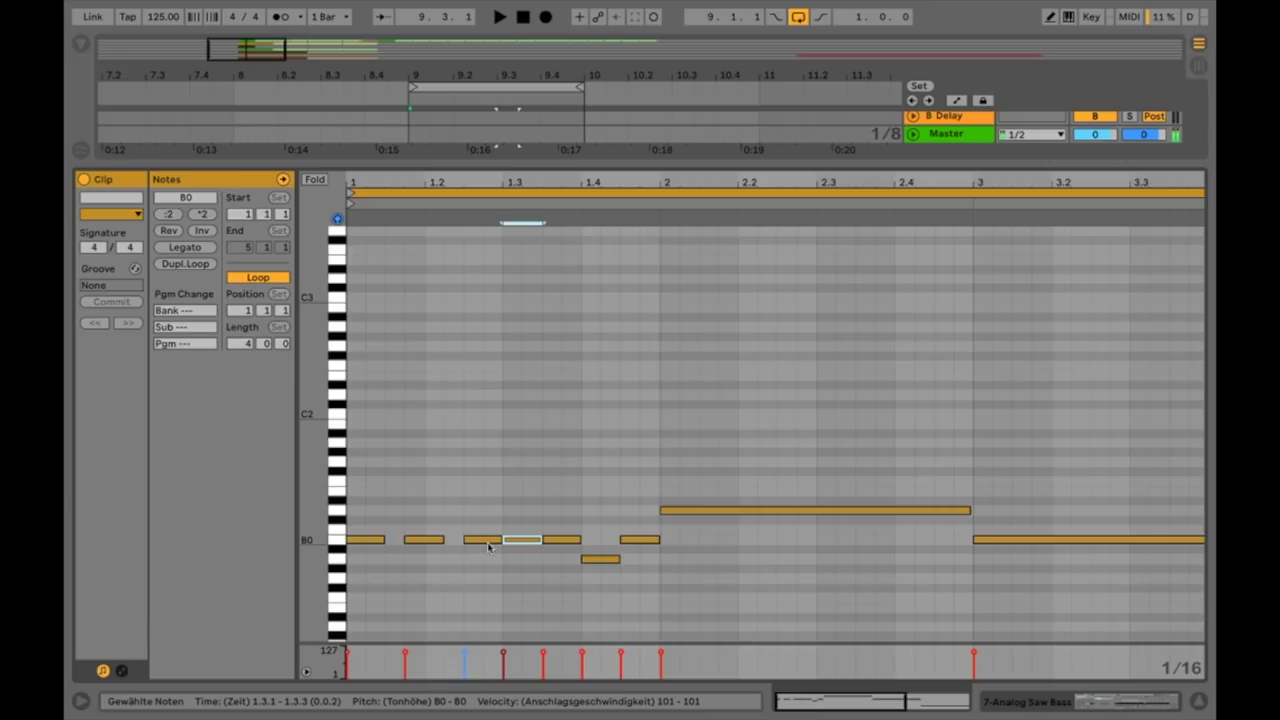
{"action": "key", "text": "space"}
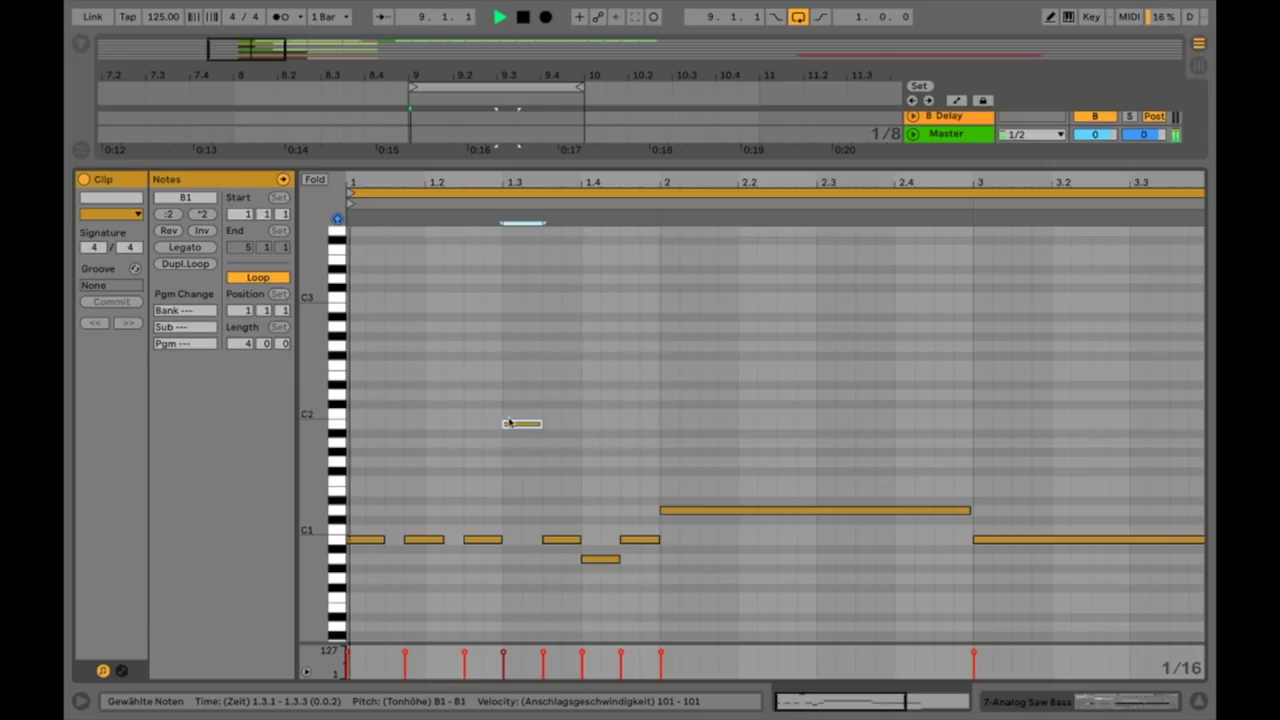
{"action": "key", "text": "space"}
{"action": "left_click_drag", "start_coordinate": [508, 423], "coordinate": [557, 426]}
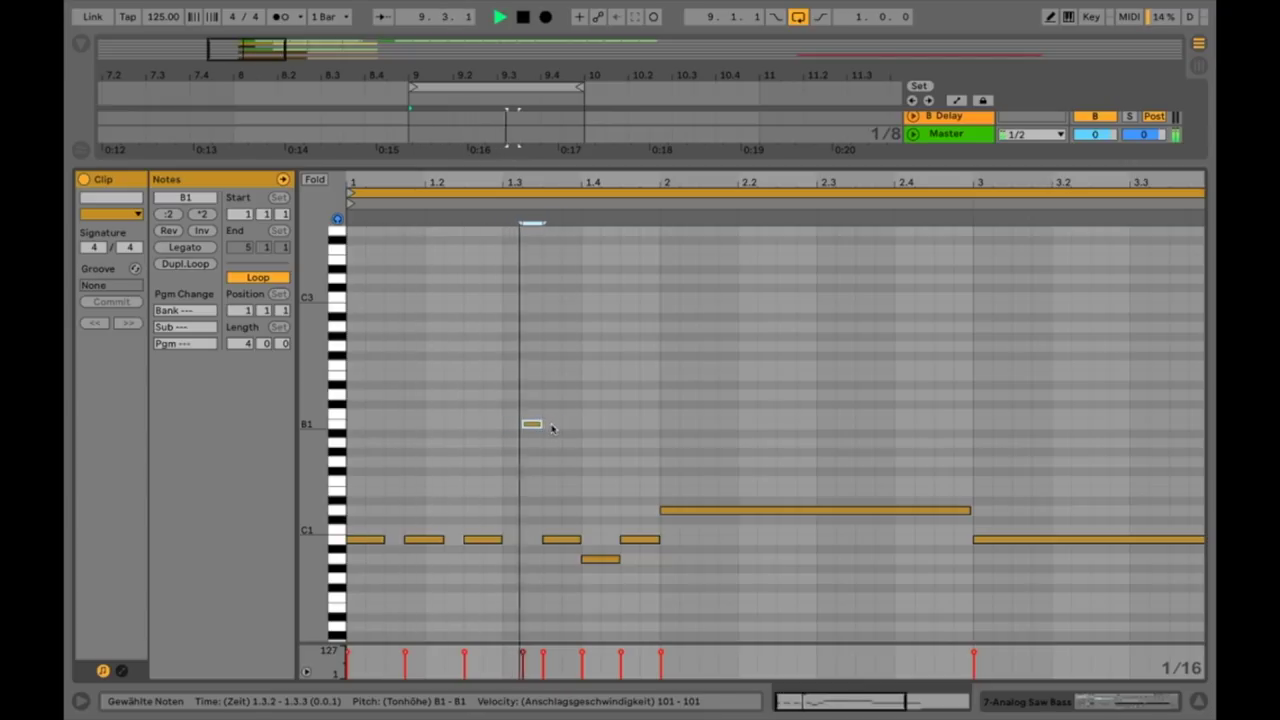
{"action": "key", "text": "space"}
{"action": "key", "text": "space"}
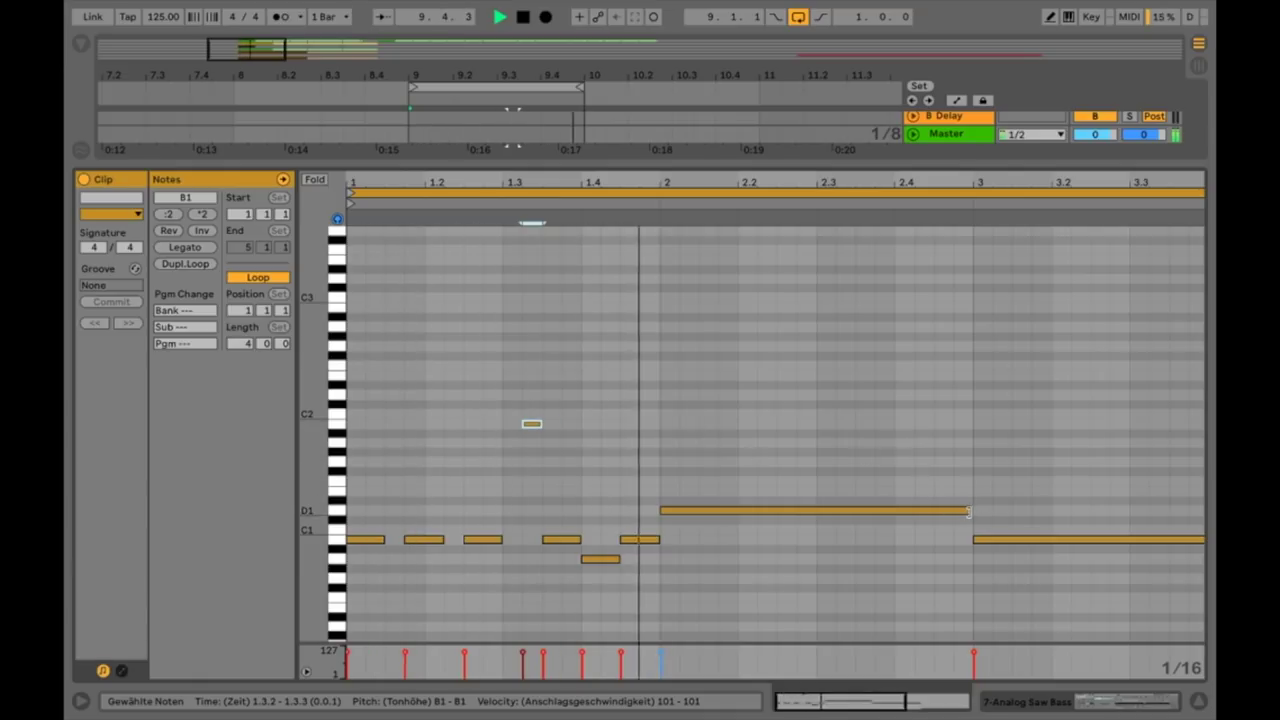
{"action": "key", "text": "space"}
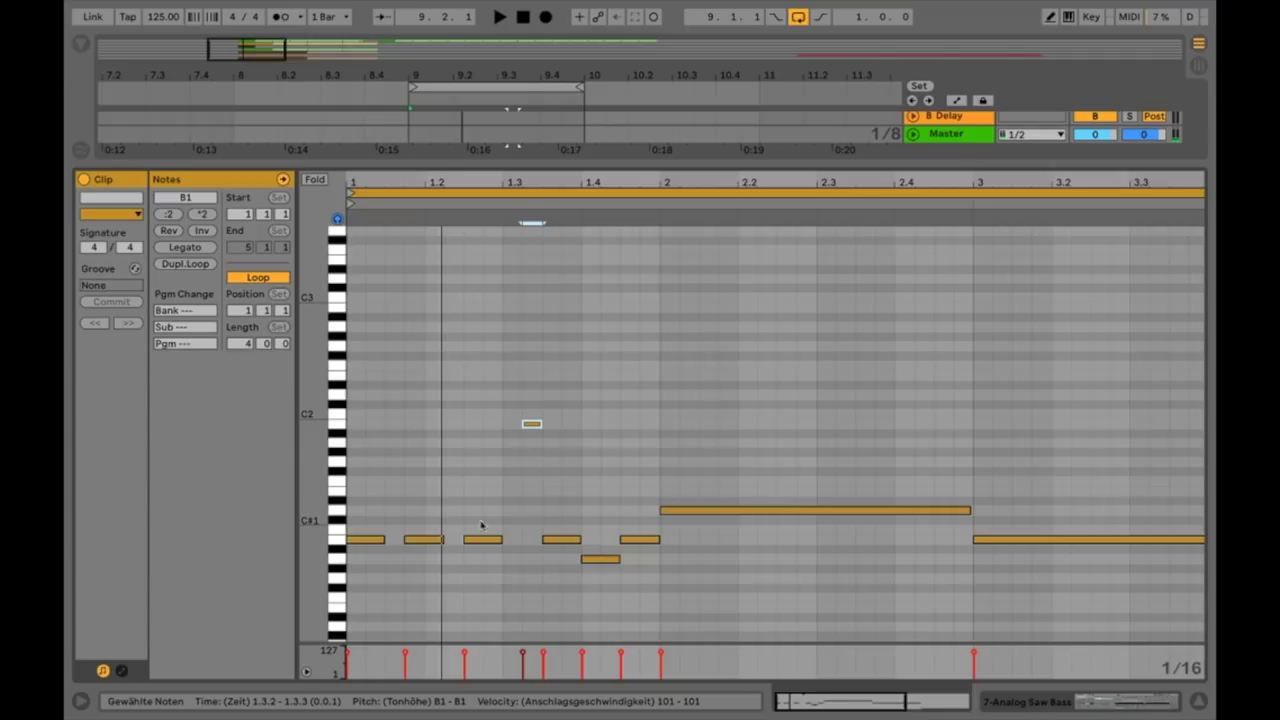
{"action": "left_click", "coordinate": [699, 510]}
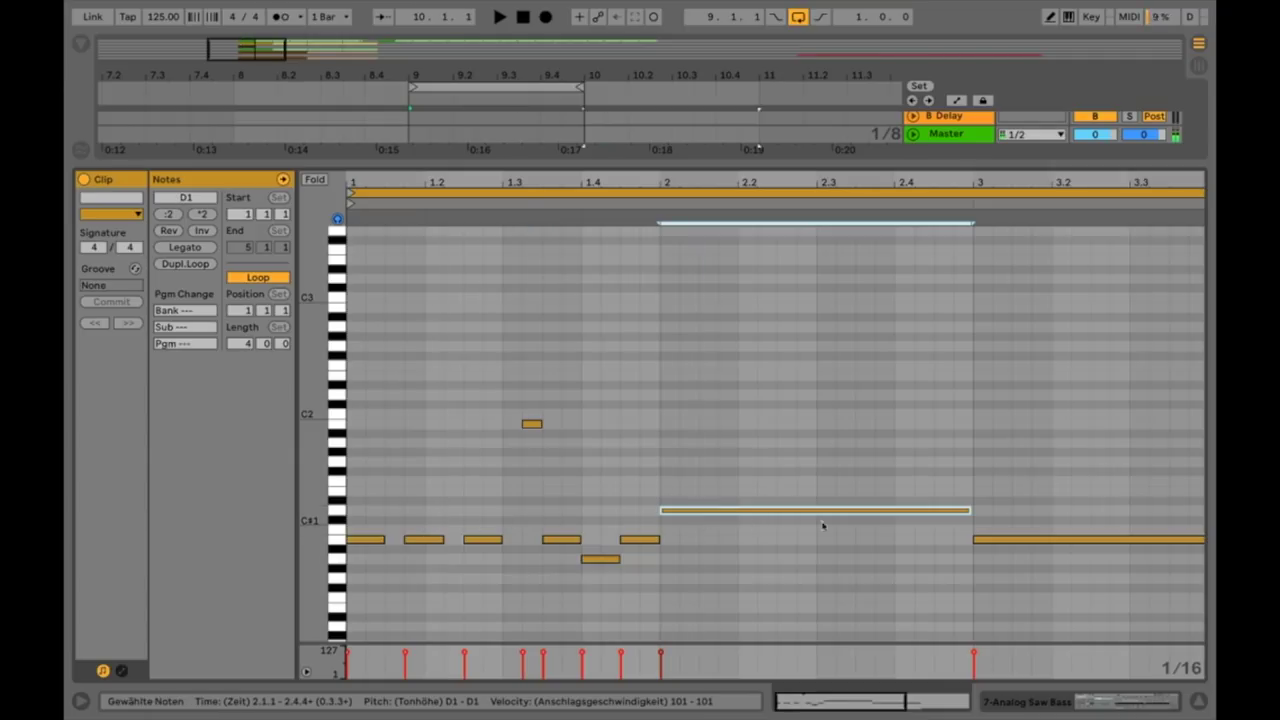
{"action": "left_click_drag", "start_coordinate": [967, 510], "coordinate": [693, 472]}
{"action": "key", "text": "ctrl+d"}
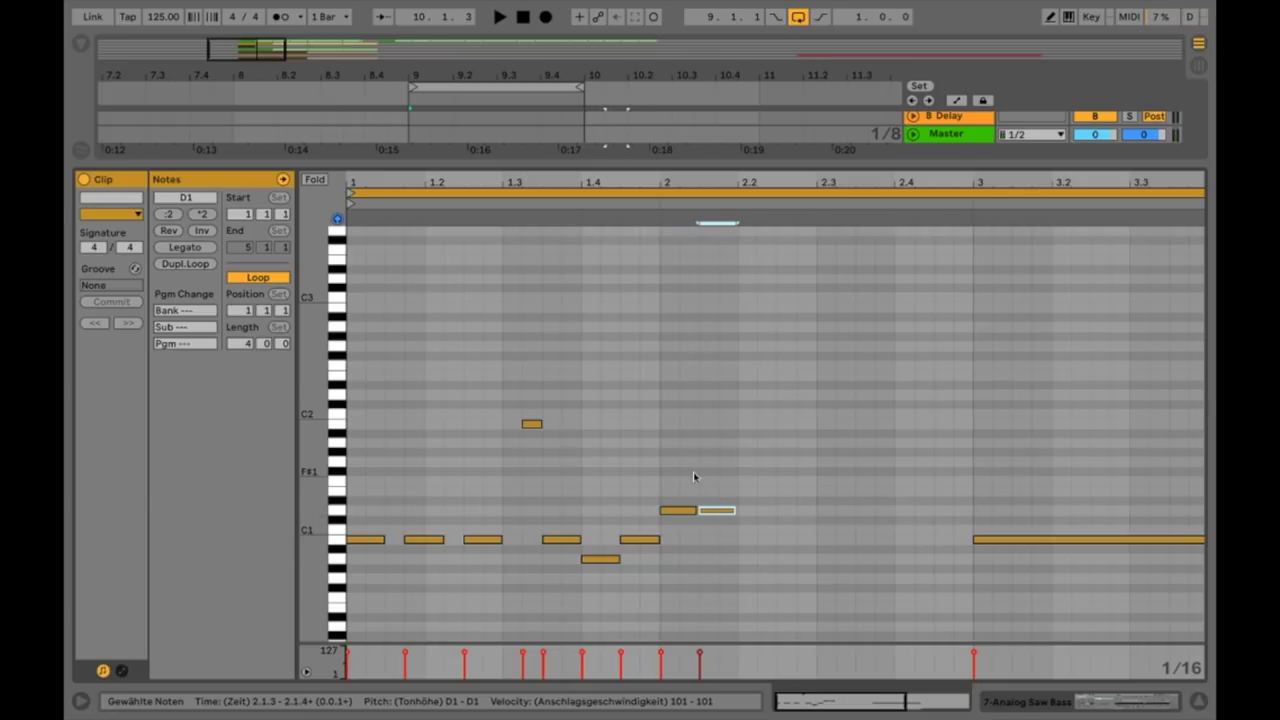
{"action": "key", "text": "ctrl+d"}
Replace the bar 2 notes with a copy of the bar 1 pattern transposed to start on D1.
{"action": "left_click_drag", "start_coordinate": [679, 497], "coordinate": [805, 567]}
{"action": "key", "text": "Delete"}
{"action": "left_click_drag", "start_coordinate": [651, 563], "coordinate": [360, 372]}
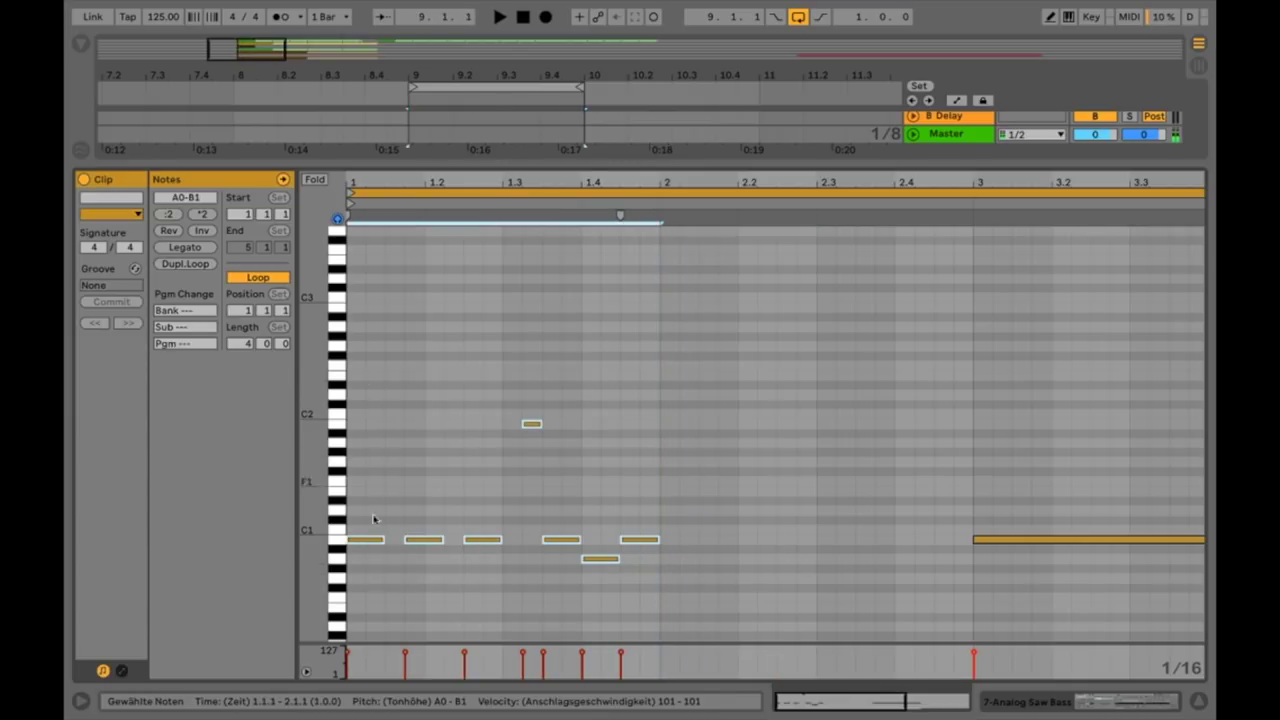
{"action": "left_click_drag", "start_coordinate": [360, 544], "coordinate": [678, 515]}
{"action": "key", "text": "space"}
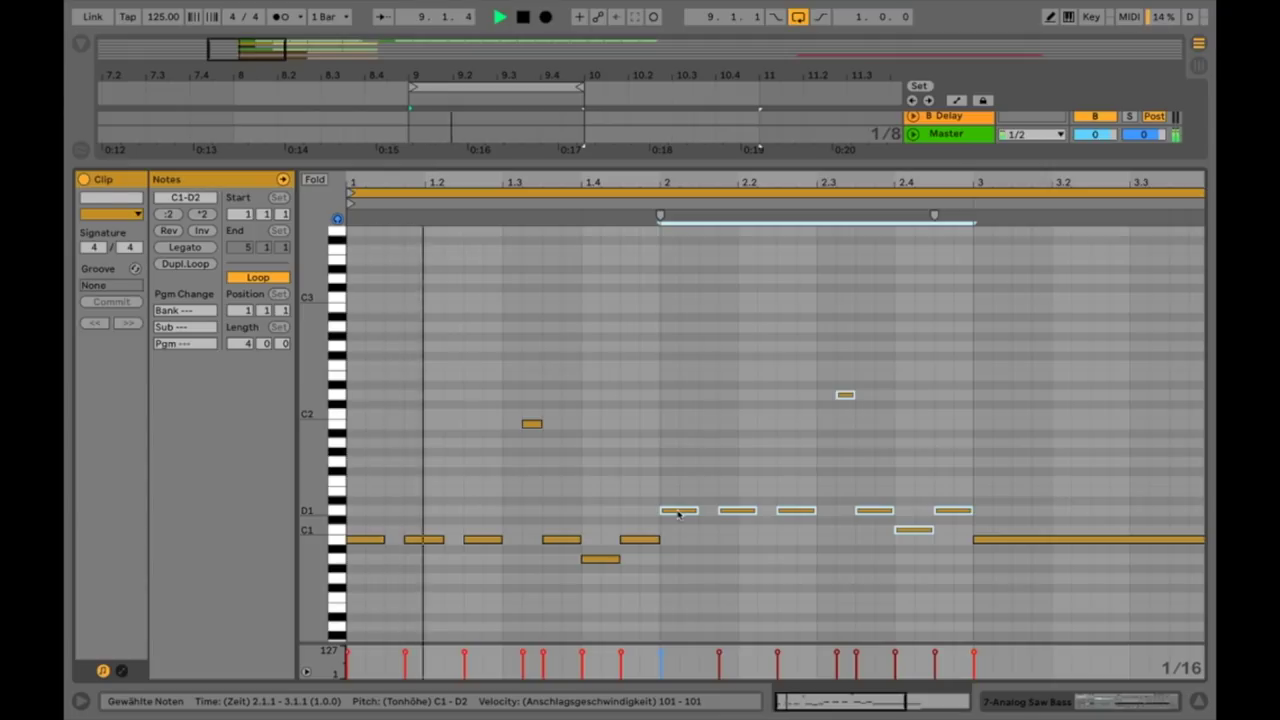
{"action": "key", "text": "space"}
Extend the arrangement loop to two bars, from bar 9 to bar 11, and play it.
{"action": "left_click", "coordinate": [610, 130]}
{"action": "left_click_drag", "start_coordinate": [583, 88], "coordinate": [760, 90]}
{"action": "key", "text": "space"}
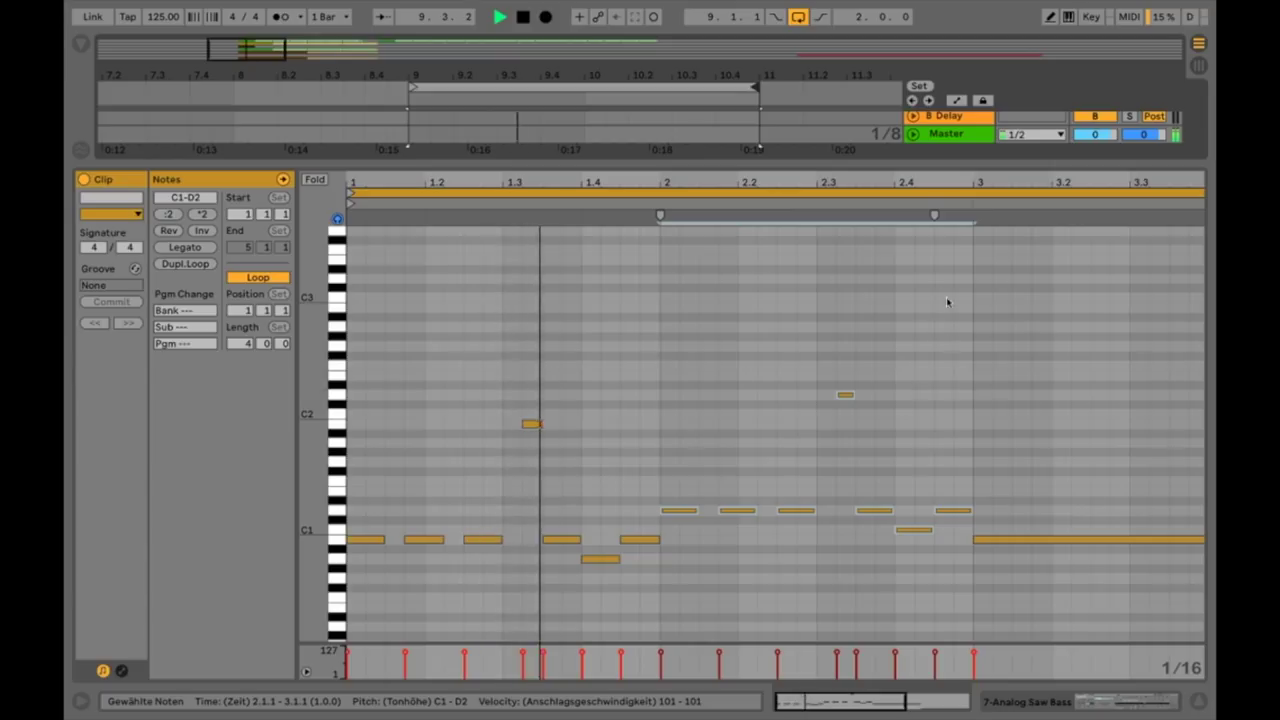
Stop playback and delete the long B0 note from bar 3.
{"action": "key", "text": "minus"}
{"action": "key", "text": "space"}
{"action": "left_click", "coordinate": [866, 539]}
{"action": "key", "text": "Delete"}
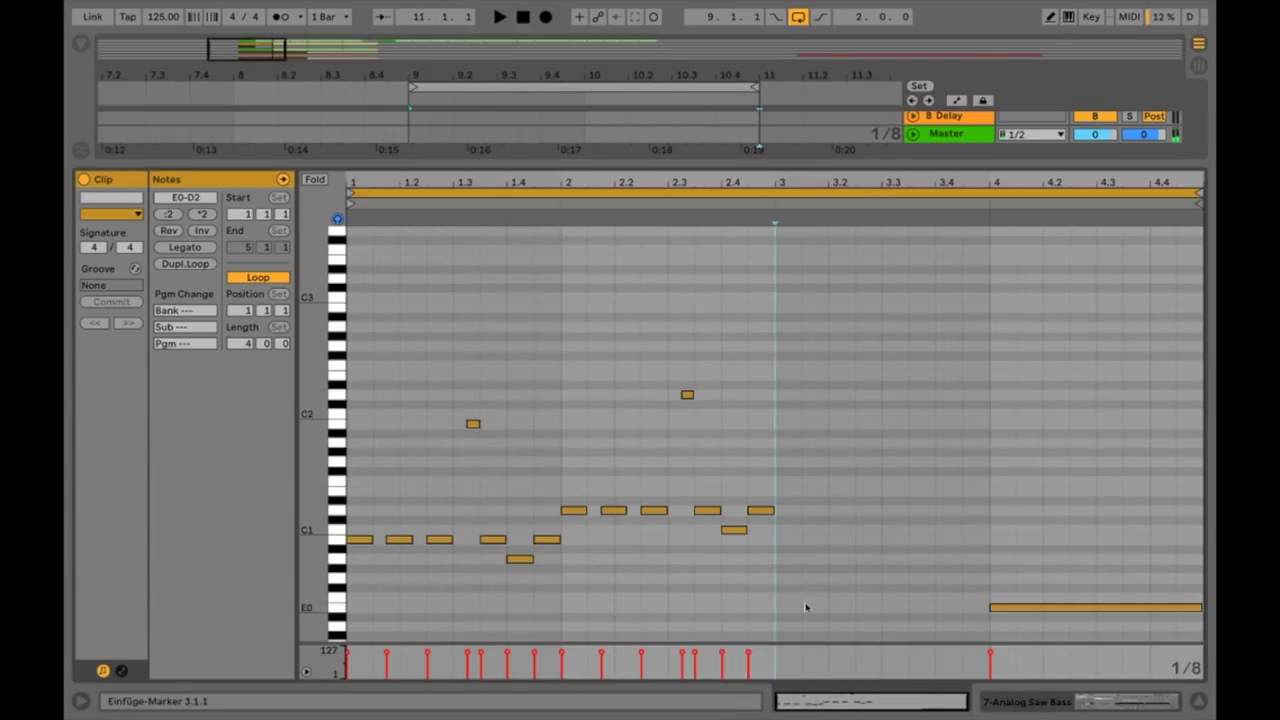
Copy the whole bar 1 note pattern at its original pitch into bar 3, leaving the bar 2 pattern as it is.
{"action": "left_click_drag", "start_coordinate": [558, 561], "coordinate": [362, 350]}
{"action": "key", "text": "ctrl+d"}
{"action": "key", "text": "ctrl+d"}
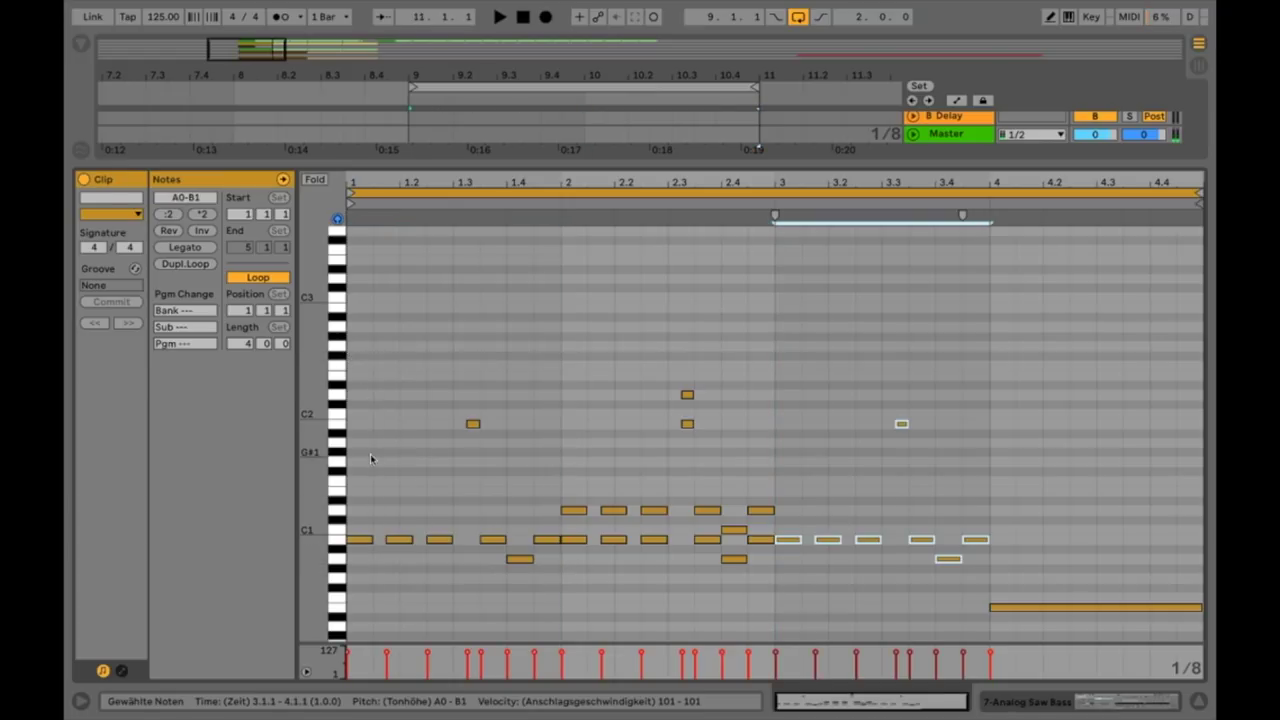
{"action": "key", "text": "ctrl+z"}
{"action": "key", "text": "Right"}
{"action": "key", "text": "Right"}
{"action": "key", "text": "Right"}
{"action": "key", "text": "Right"}
{"action": "key", "text": "Right"}
{"action": "key", "text": "Right"}
{"action": "key", "text": "Right"}
{"action": "key", "text": "Right"}
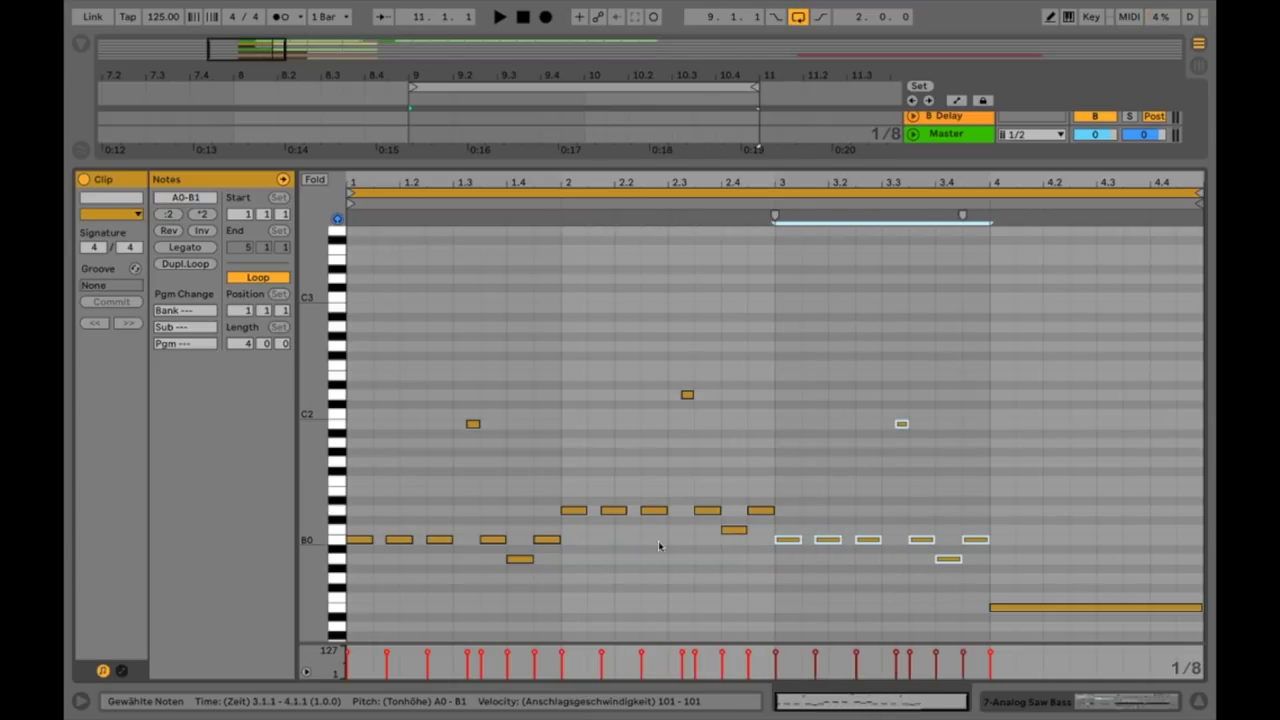
Replace the long E0 note in bar 4 with a copy of the bar 3 pattern transposed down seven semitones to start on E0.
{"action": "key", "text": "ctrl+d"}
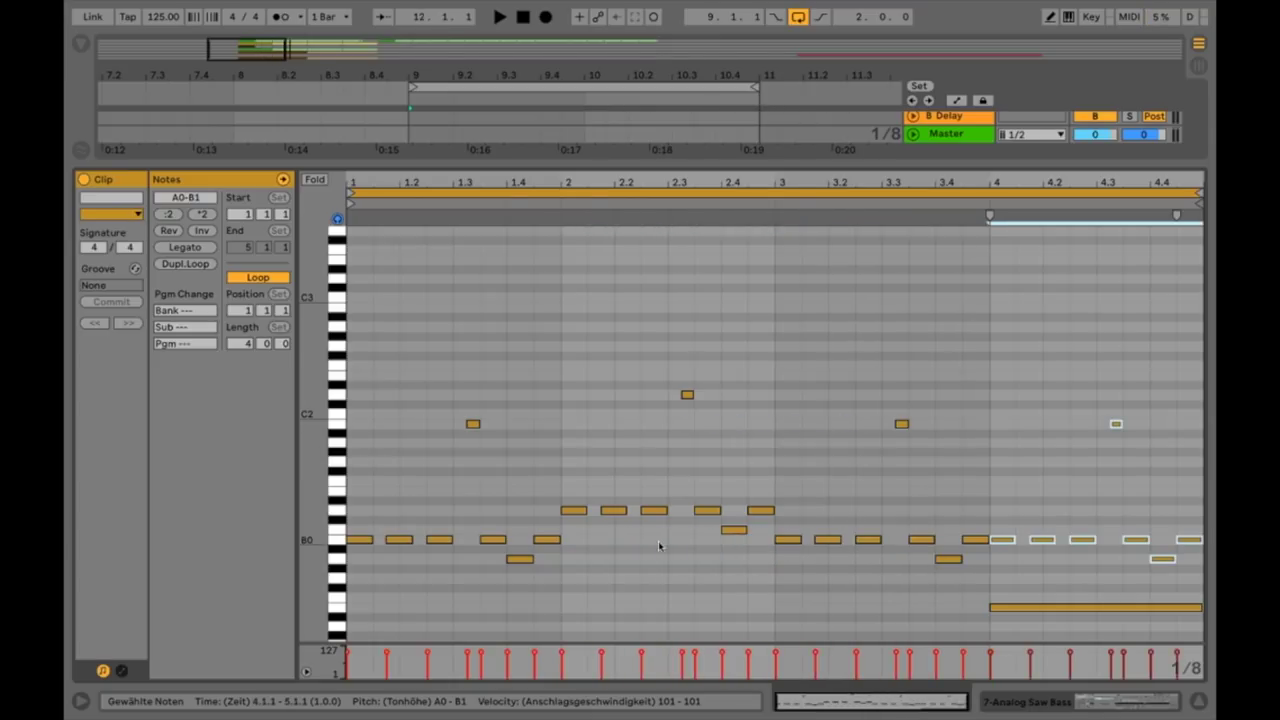
{"action": "left_click", "coordinate": [1016, 607]}
{"action": "key", "text": "Delete"}
{"action": "left_click_drag", "start_coordinate": [1003, 615], "coordinate": [1213, 379]}
{"action": "key", "text": "Down"}
{"action": "key", "text": "Down"}
{"action": "key", "text": "Down"}
{"action": "key", "text": "Down"}
{"action": "key", "text": "Down"}
{"action": "key", "text": "Down"}
{"action": "key", "text": "Down"}
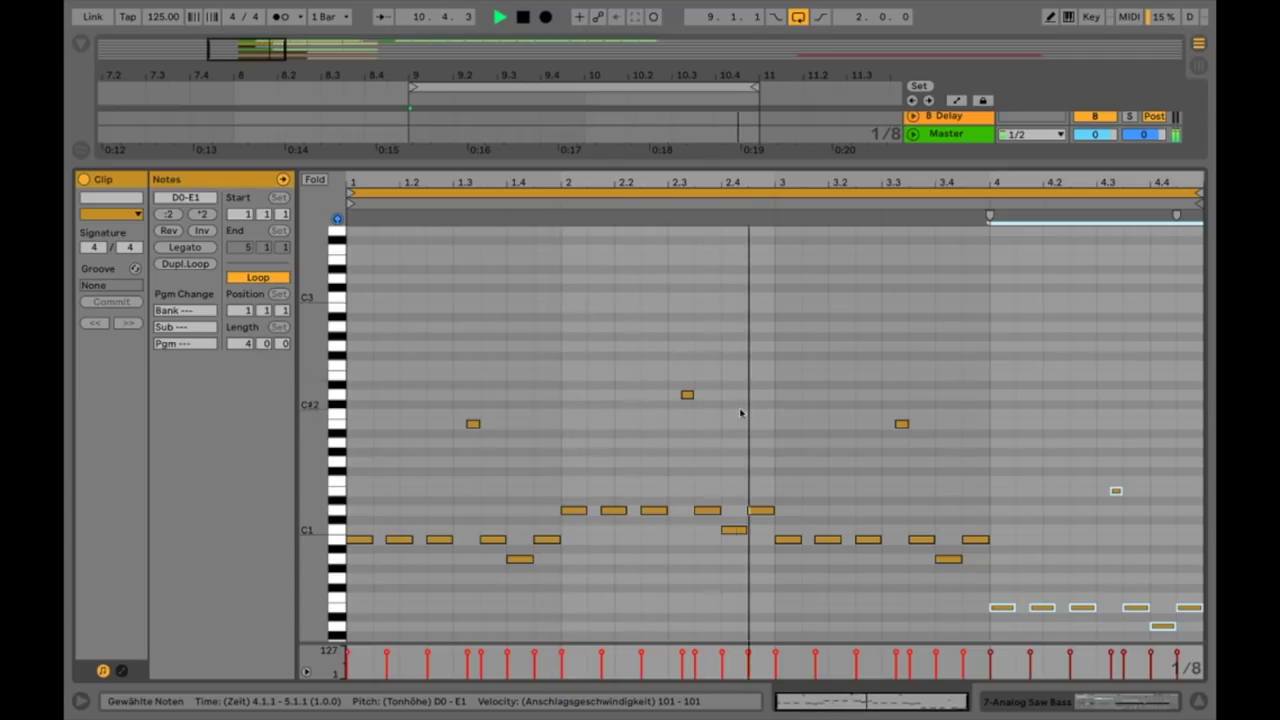
Try swapping the last two notes of bar 2, with D1 at 2.4.1 and C1 at 2.4.3, and undo the swap after listening.
{"action": "key", "text": "space"}
{"action": "mouse_move", "coordinate": [738, 530]}
{"action": "left_mouse_down"}
{"action": "mouse_move", "coordinate": [738, 512]}
{"action": "mouse_move", "coordinate": [761, 529]}
{"action": "left_mouse_up"}
{"action": "key", "text": "space"}
{"action": "left_click", "coordinate": [819, 525]}
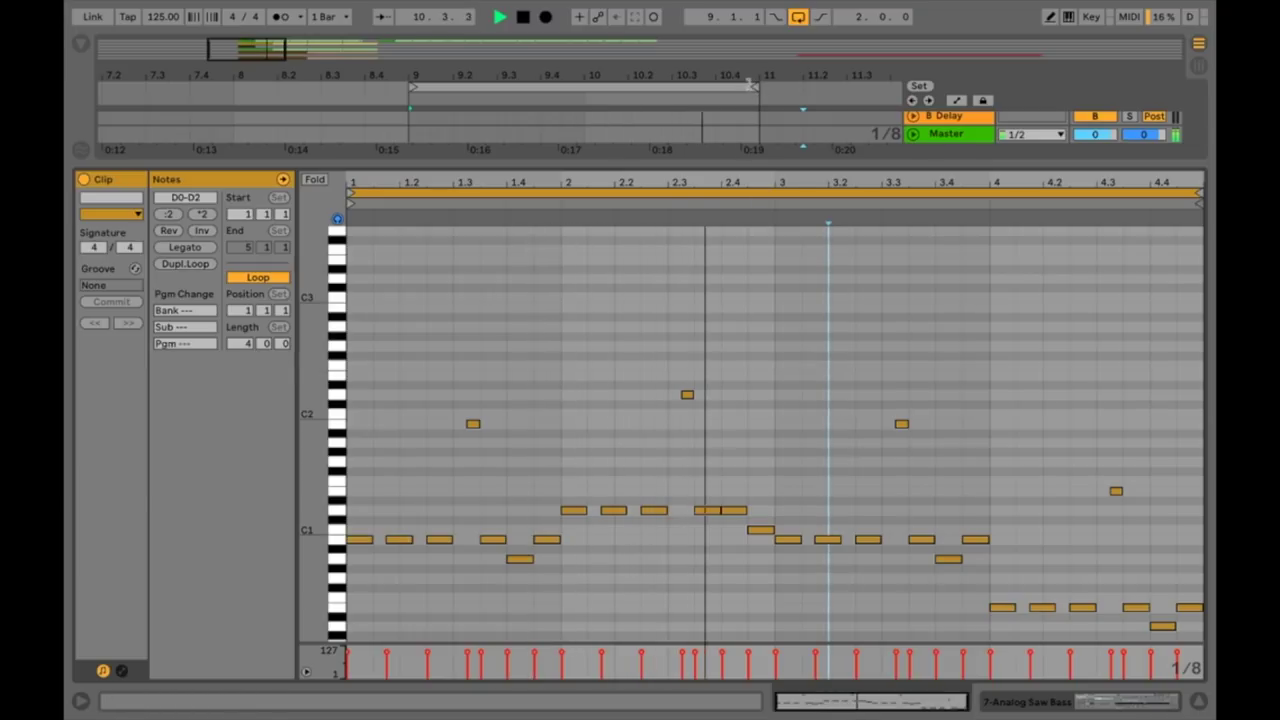
{"action": "key", "text": "space"}
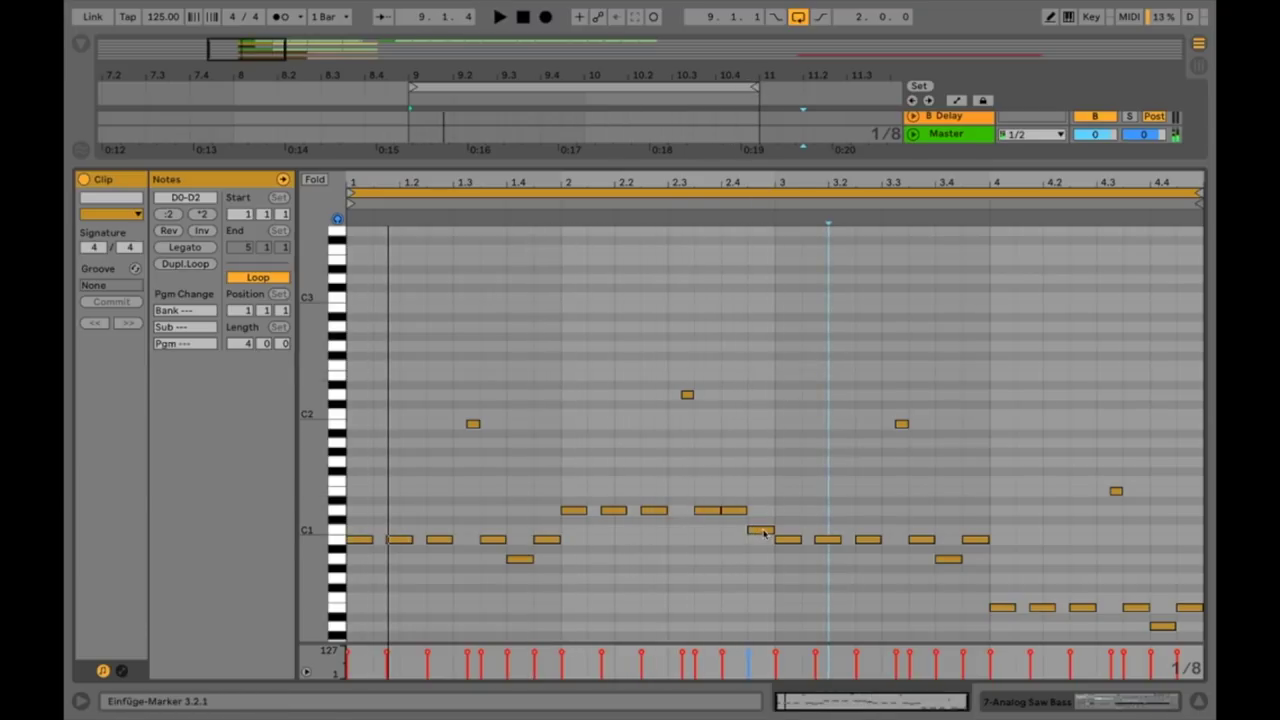
{"action": "left_click_drag", "start_coordinate": [764, 534], "coordinate": [764, 514]}
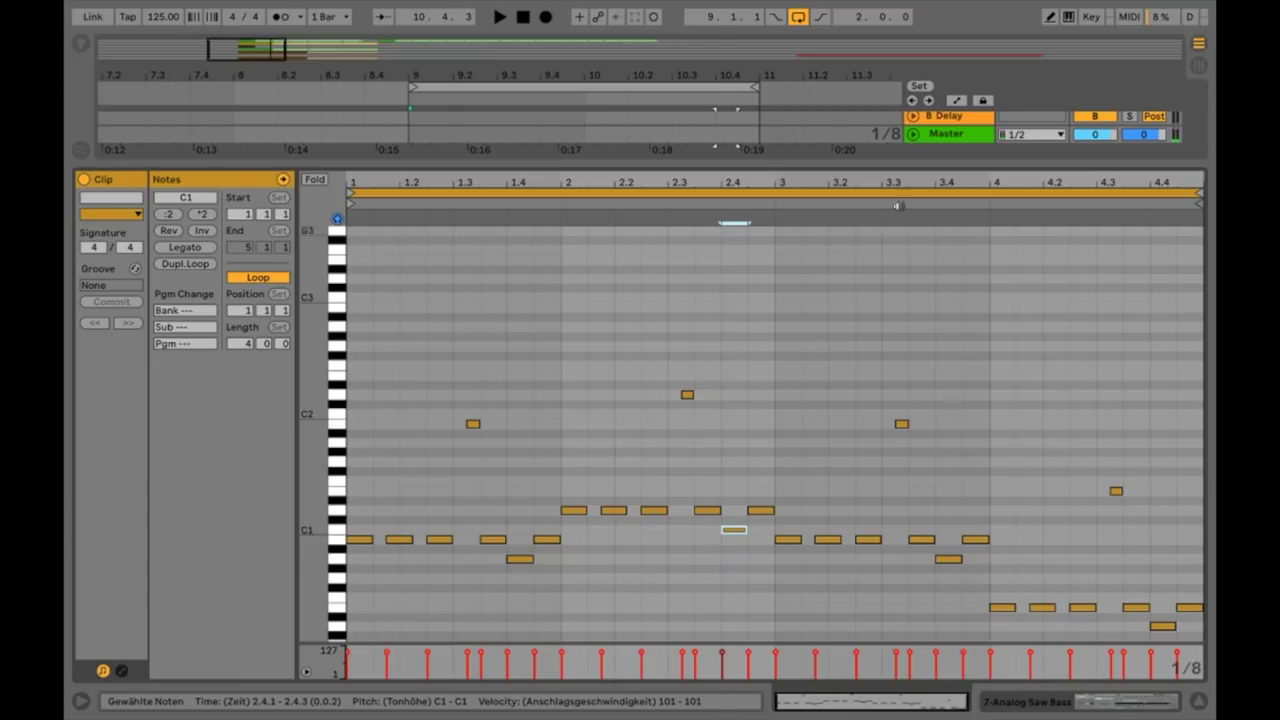
With the arrangement loop off, raise the note at 4.4.1 to E0 and the one at 4.4.3 to A0, and listen to the line.
{"action": "key", "text": "space"}
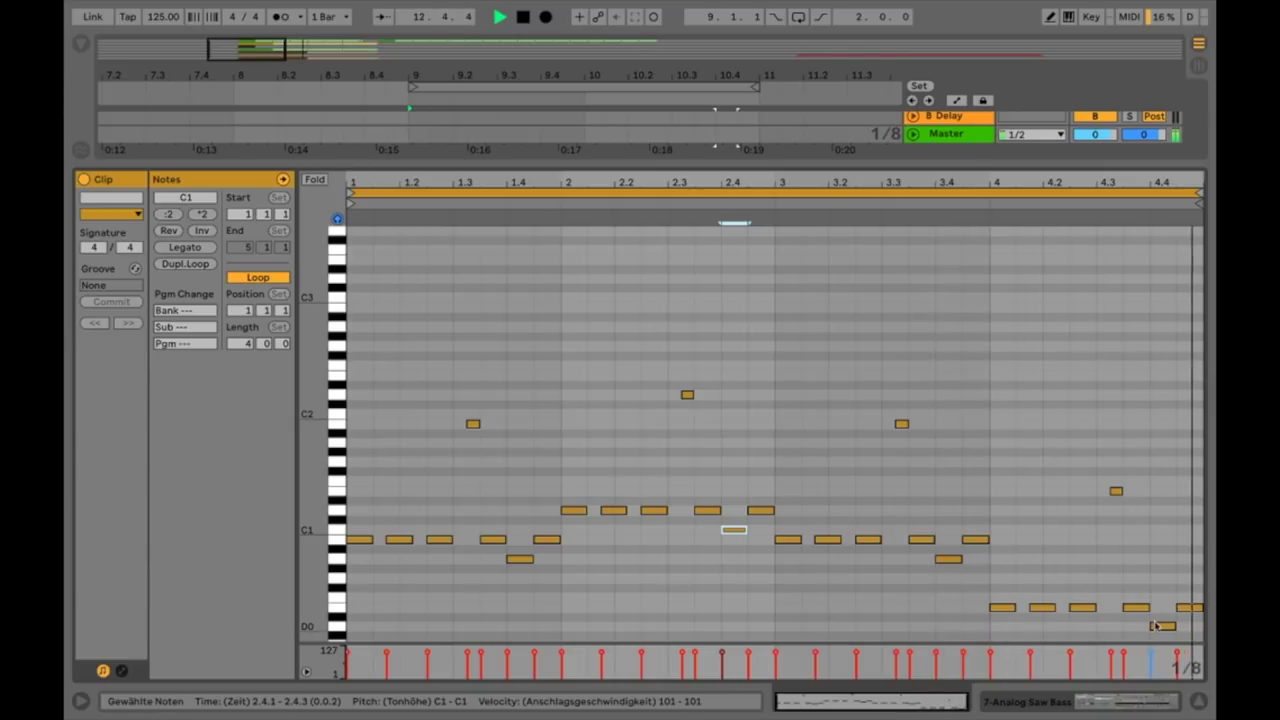
{"action": "key", "text": "space"}
{"action": "left_click_drag", "start_coordinate": [1151, 624], "coordinate": [1171, 604]}
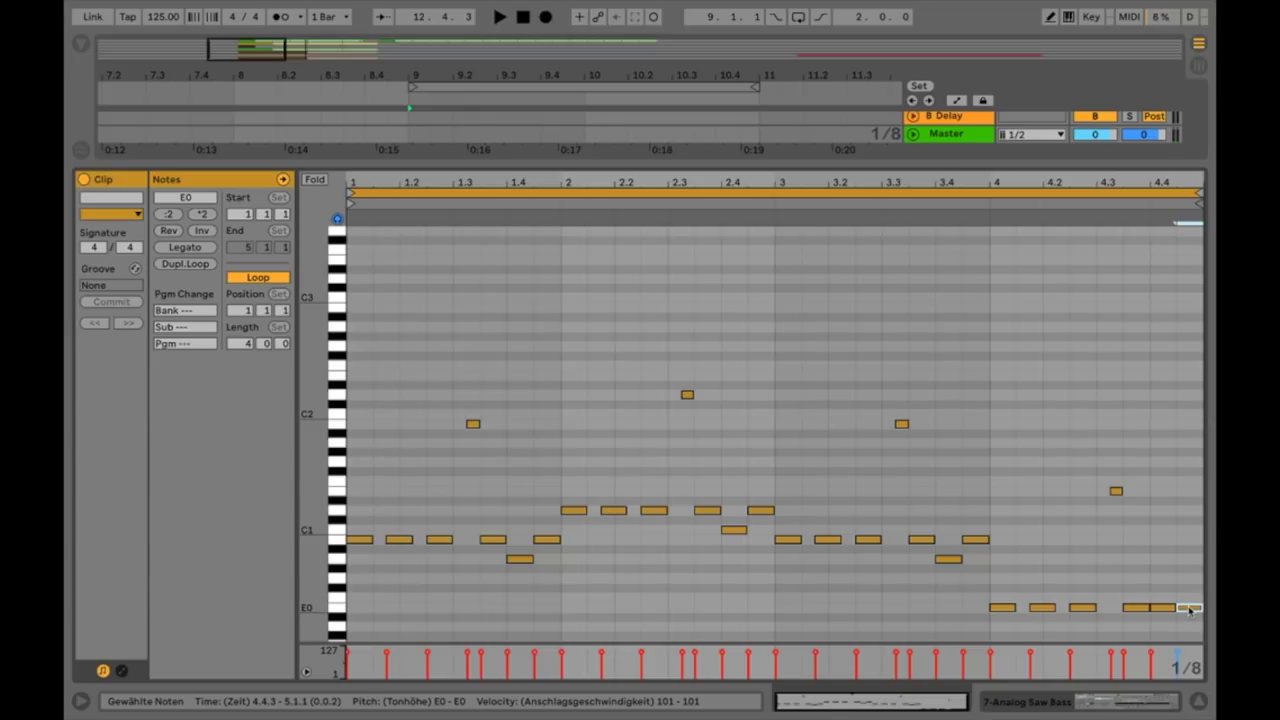
{"action": "left_click_drag", "start_coordinate": [1189, 609], "coordinate": [1201, 566]}
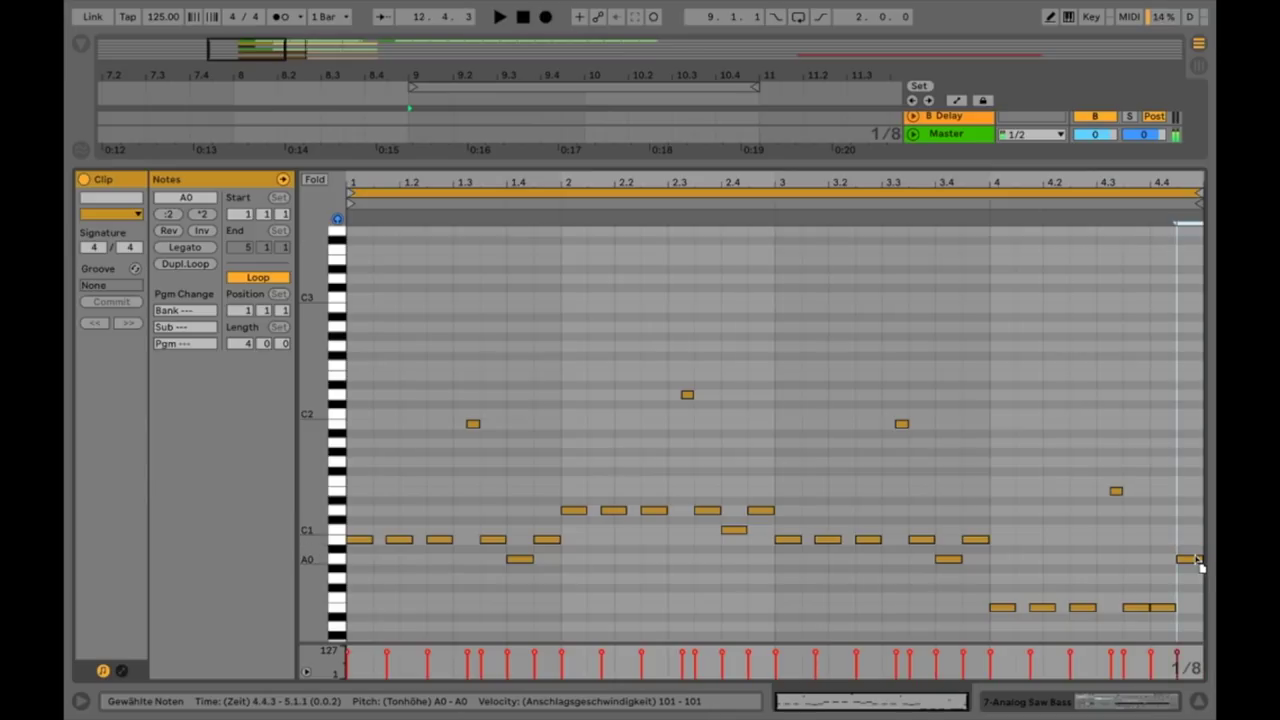
{"action": "key", "text": "space"}
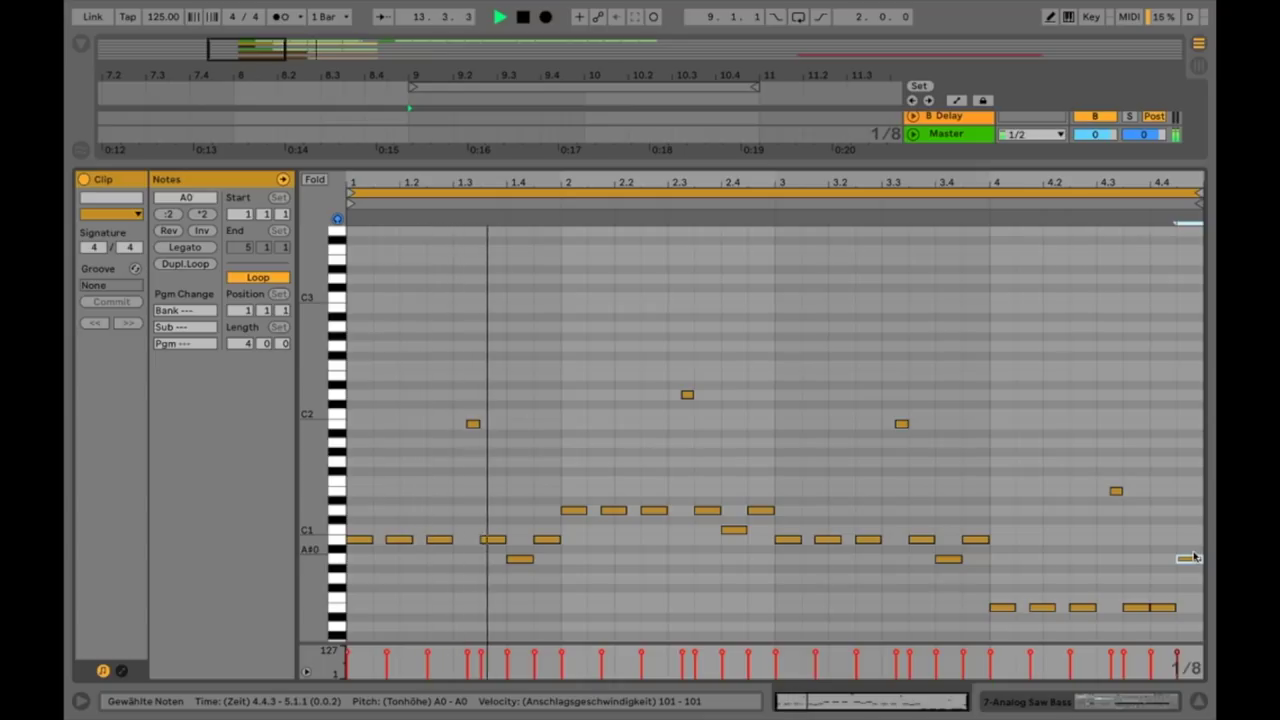
{"action": "key", "text": "space"}
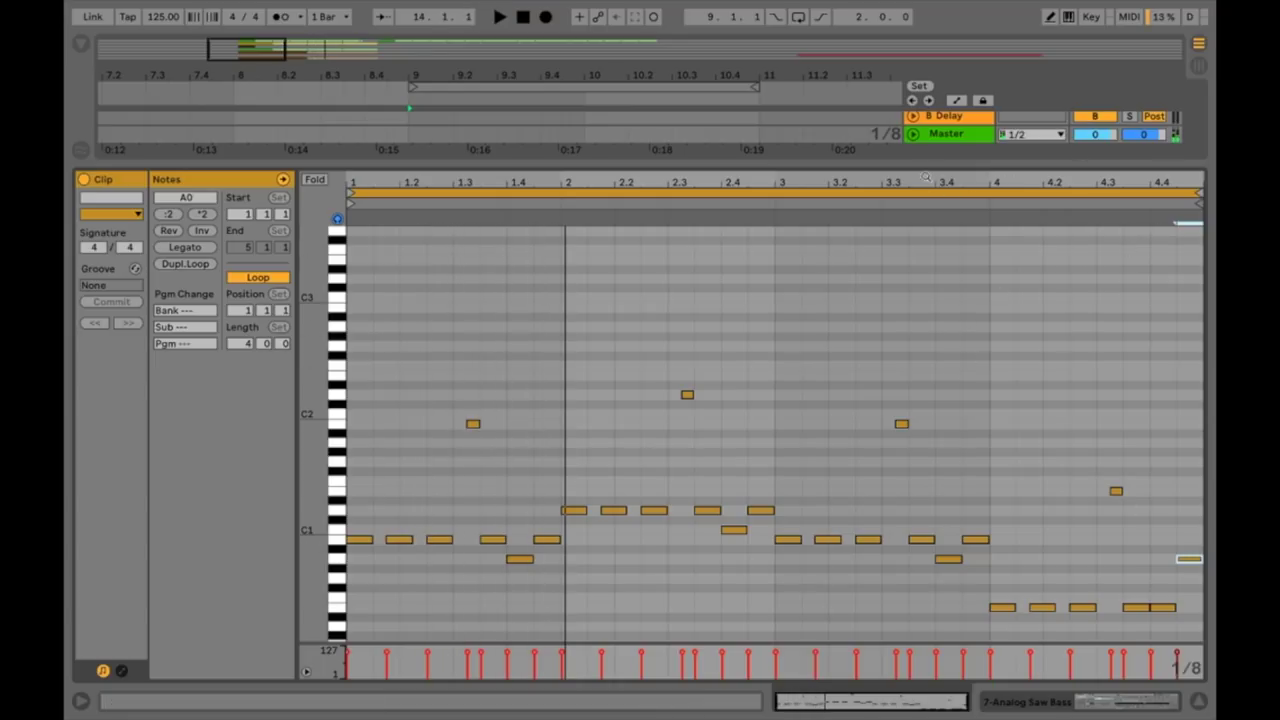
Shrink the clip editor and bring the arrangement tracks from bar 9 to bar 17 back into view.
{"action": "left_click_drag", "start_coordinate": [926, 168], "coordinate": [757, 490]}
{"action": "left_click", "coordinate": [683, 330]}
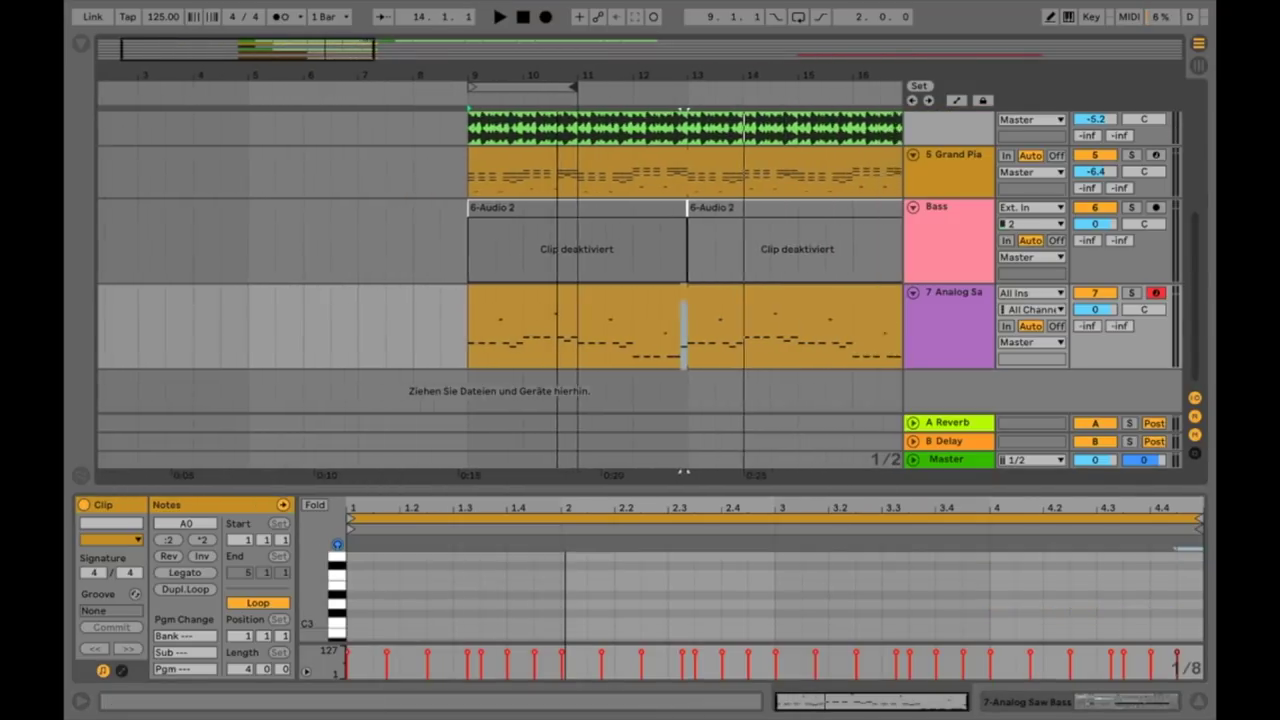
{"action": "left_click_drag", "start_coordinate": [556, 75], "coordinate": [459, 75]}
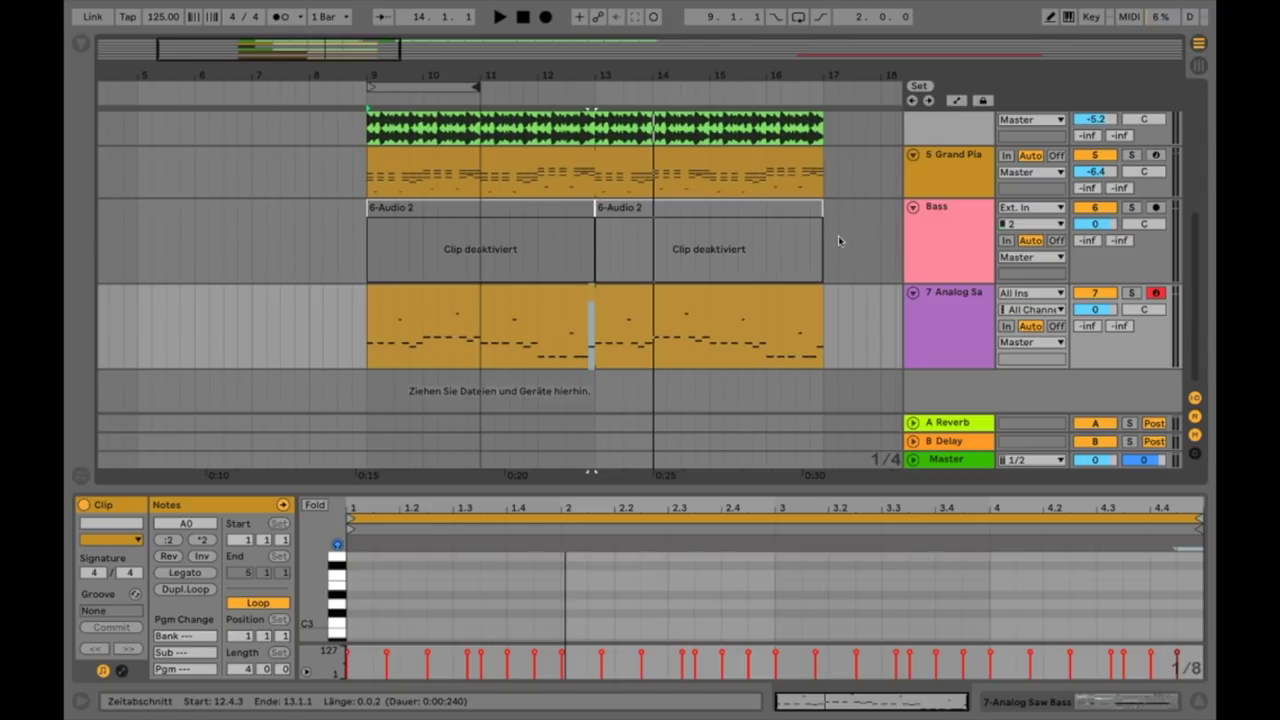
{"action": "left_click", "coordinate": [945, 193]}
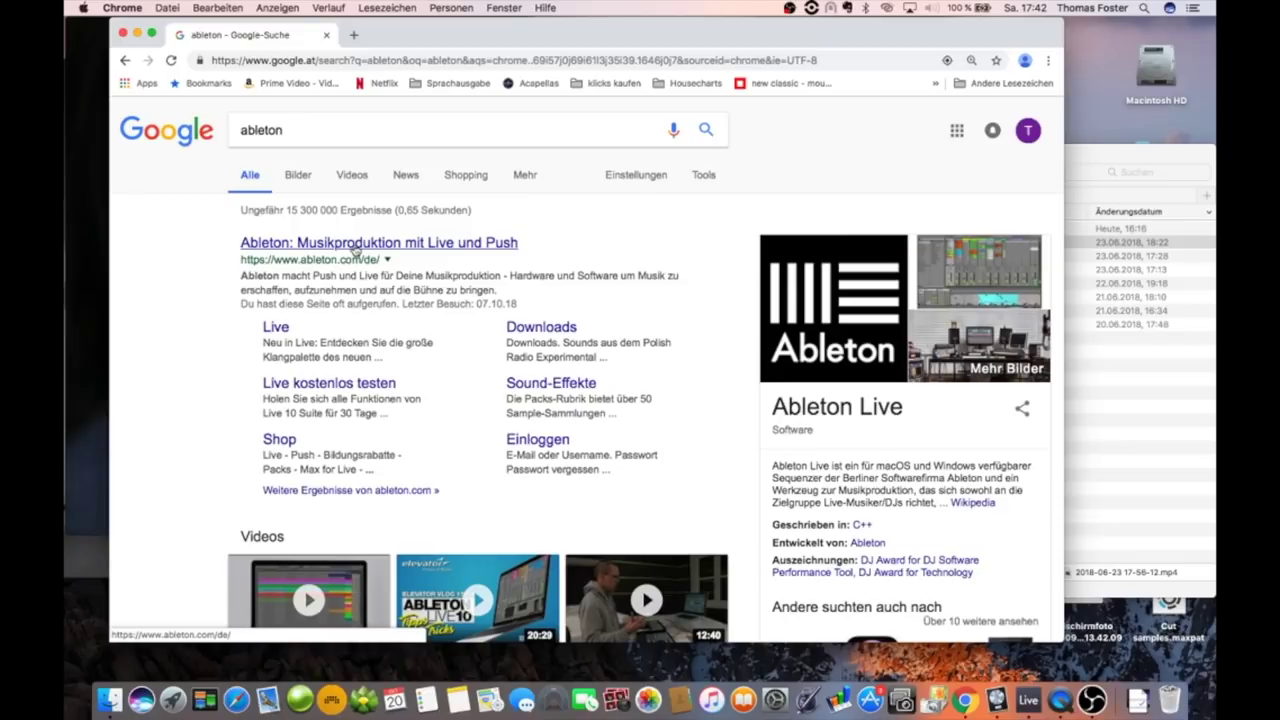
In Chrome, open the Ableton website from the Google results and go to the shop's Live page.
{"action": "left_click", "coordinate": [352, 247]}
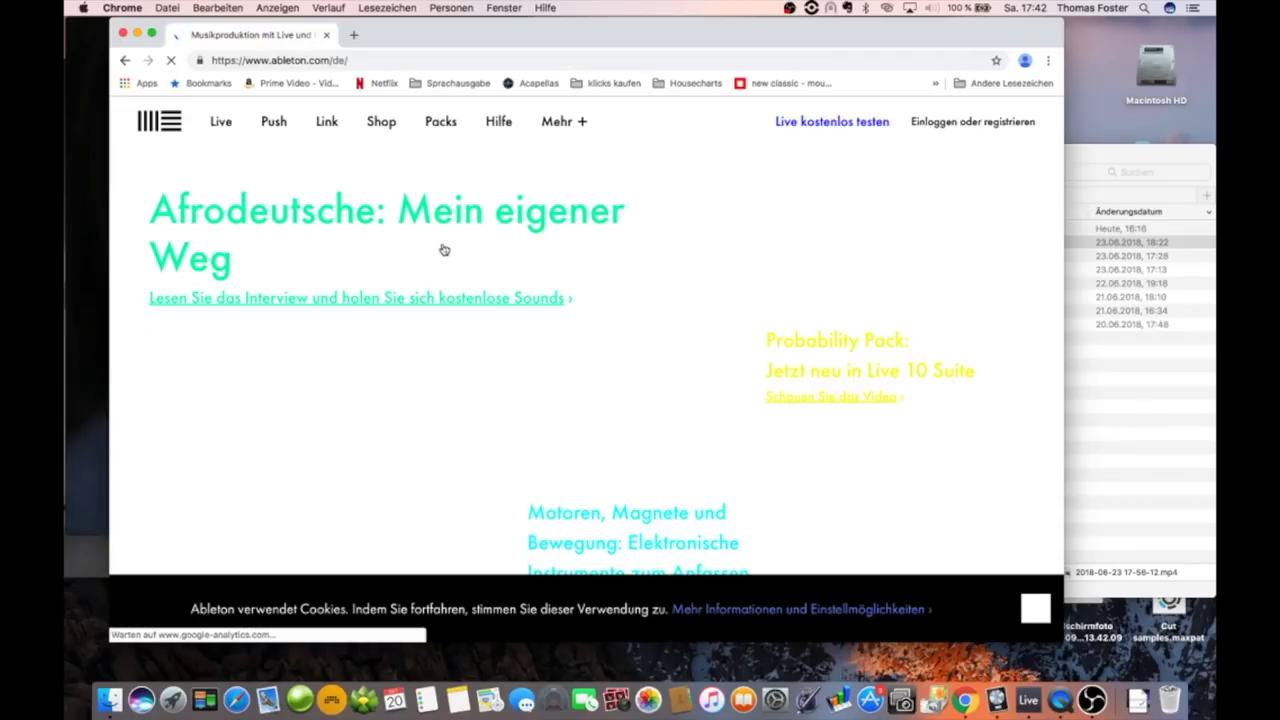
{"action": "left_click", "coordinate": [386, 125]}
{"action": "left_click", "coordinate": [288, 306]}
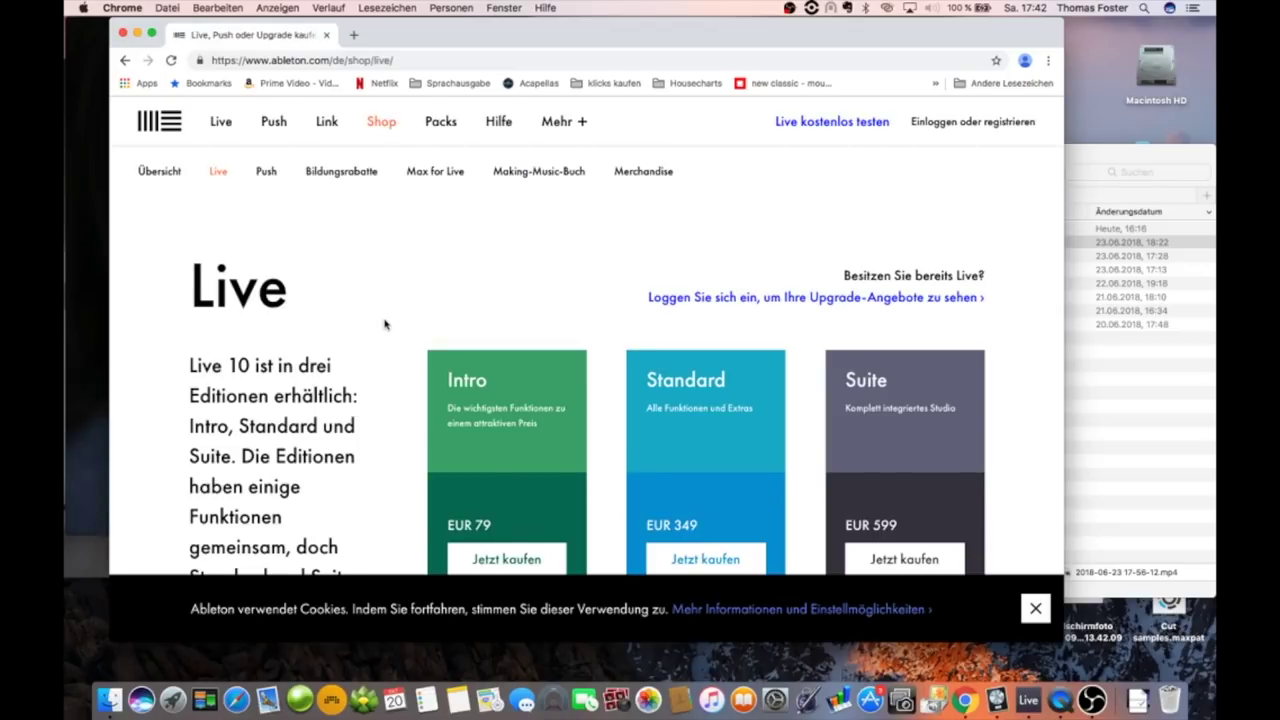
Compare the prices and main features of the Intro, Standard and Suite editions of Live 10.
{"action": "scroll", "coordinate": [384, 324], "scroll_direction": "down", "scroll_amount": 10}
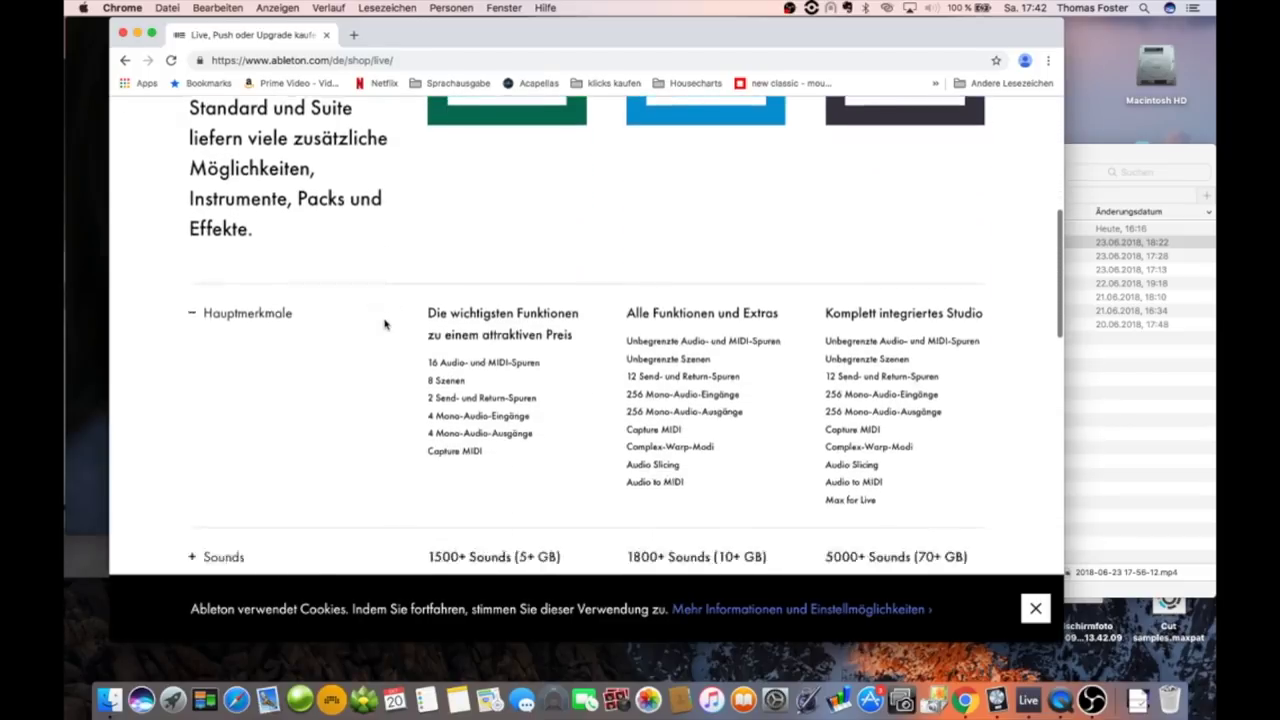
{"action": "scroll", "coordinate": [384, 324], "scroll_direction": "down", "scroll_amount": 6}
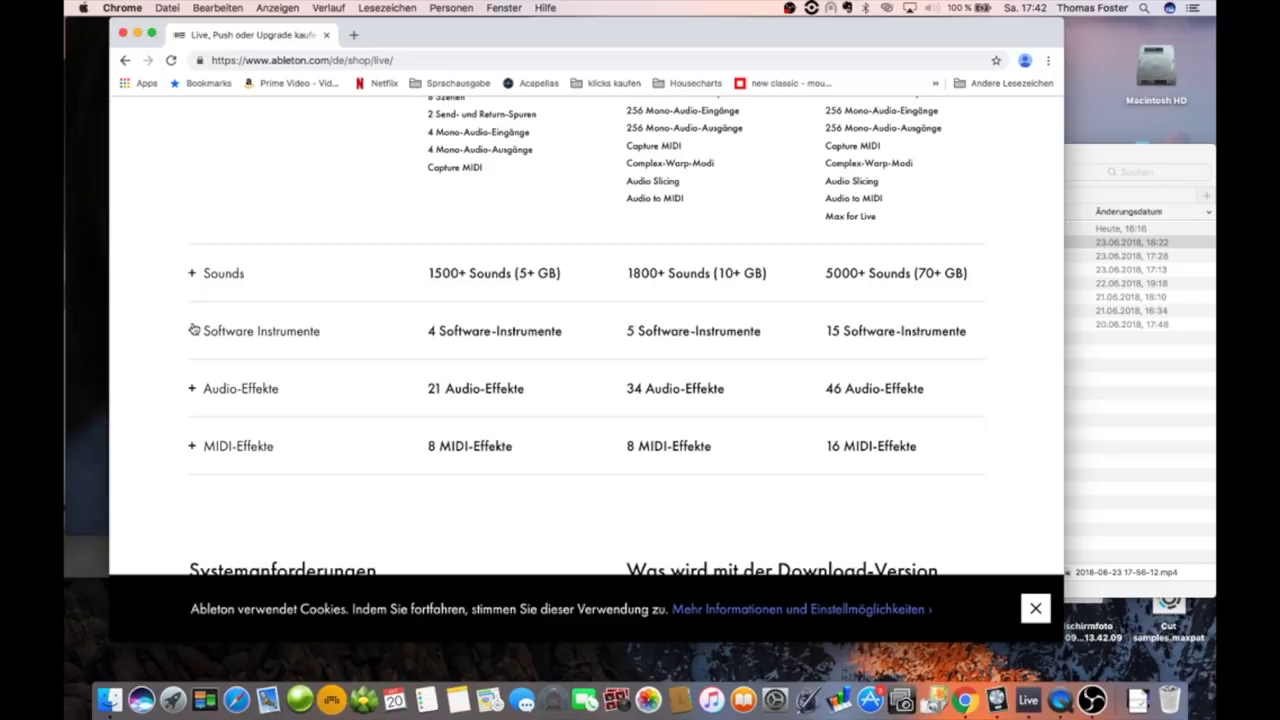
{"action": "scroll", "coordinate": [193, 329], "scroll_direction": "up", "scroll_amount": 8}
{"action": "scroll", "coordinate": [193, 328], "scroll_direction": "up", "scroll_amount": 2}
{"action": "scroll", "coordinate": [193, 325], "scroll_direction": "down", "scroll_amount": 6}
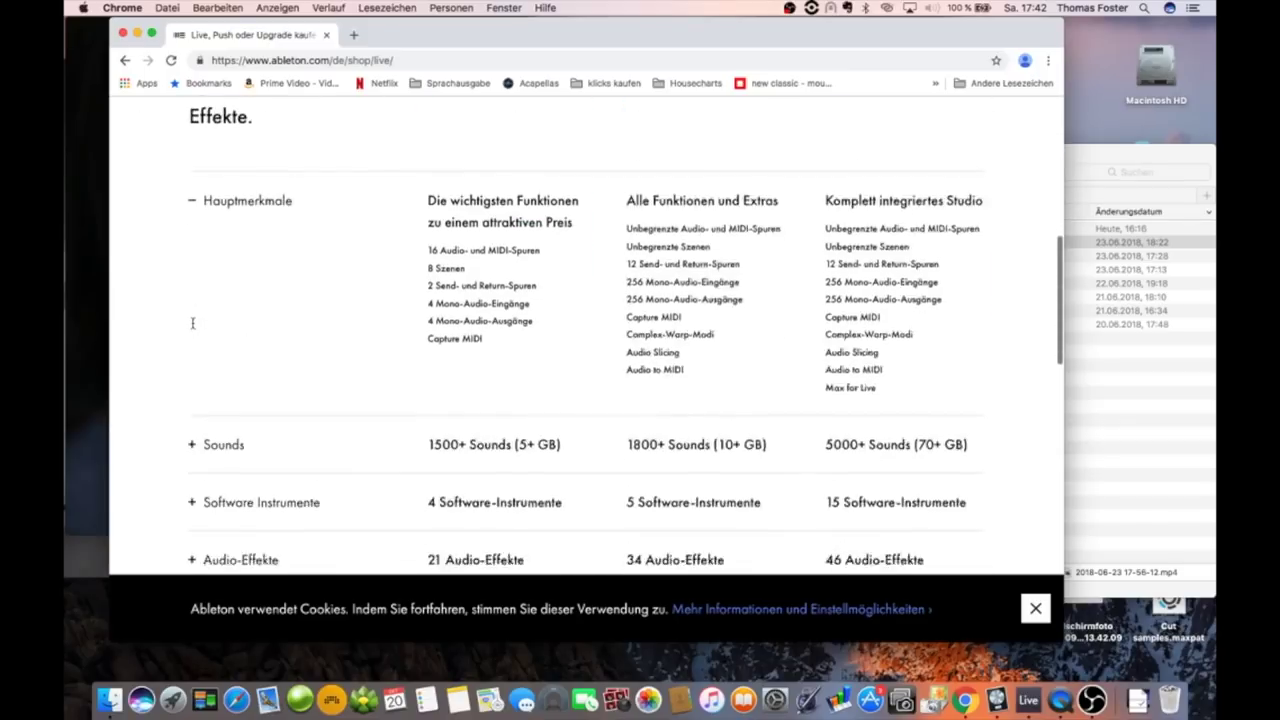
{"action": "scroll", "coordinate": [194, 403], "scroll_direction": "up", "scroll_amount": 10}
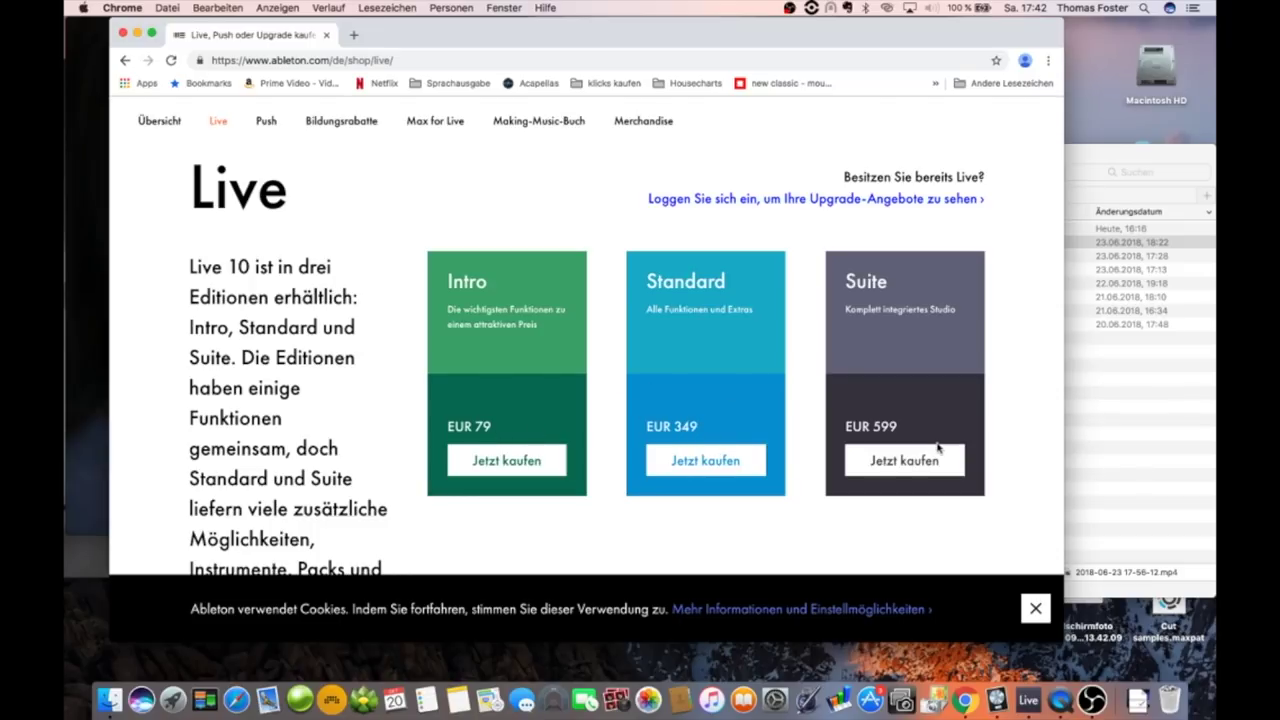
{"action": "scroll", "coordinate": [716, 460], "scroll_direction": "down", "scroll_amount": 10}
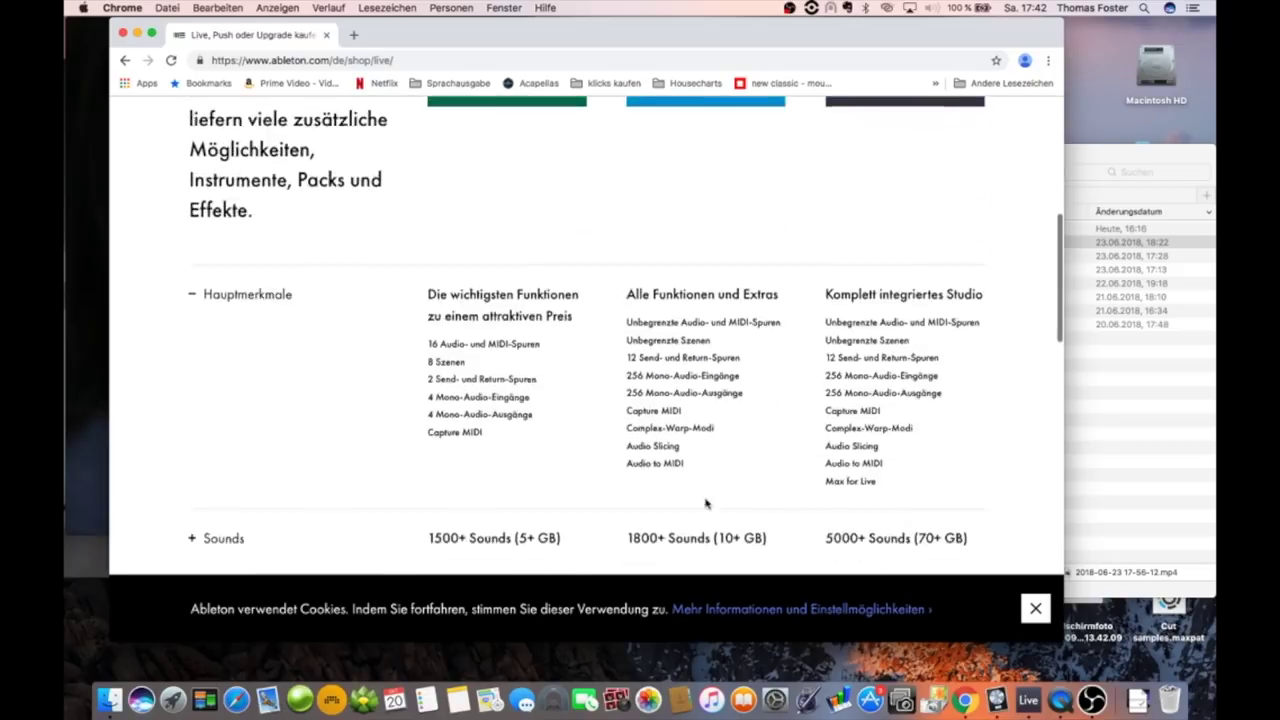
{"action": "scroll", "coordinate": [706, 505], "scroll_direction": "down", "scroll_amount": 1}
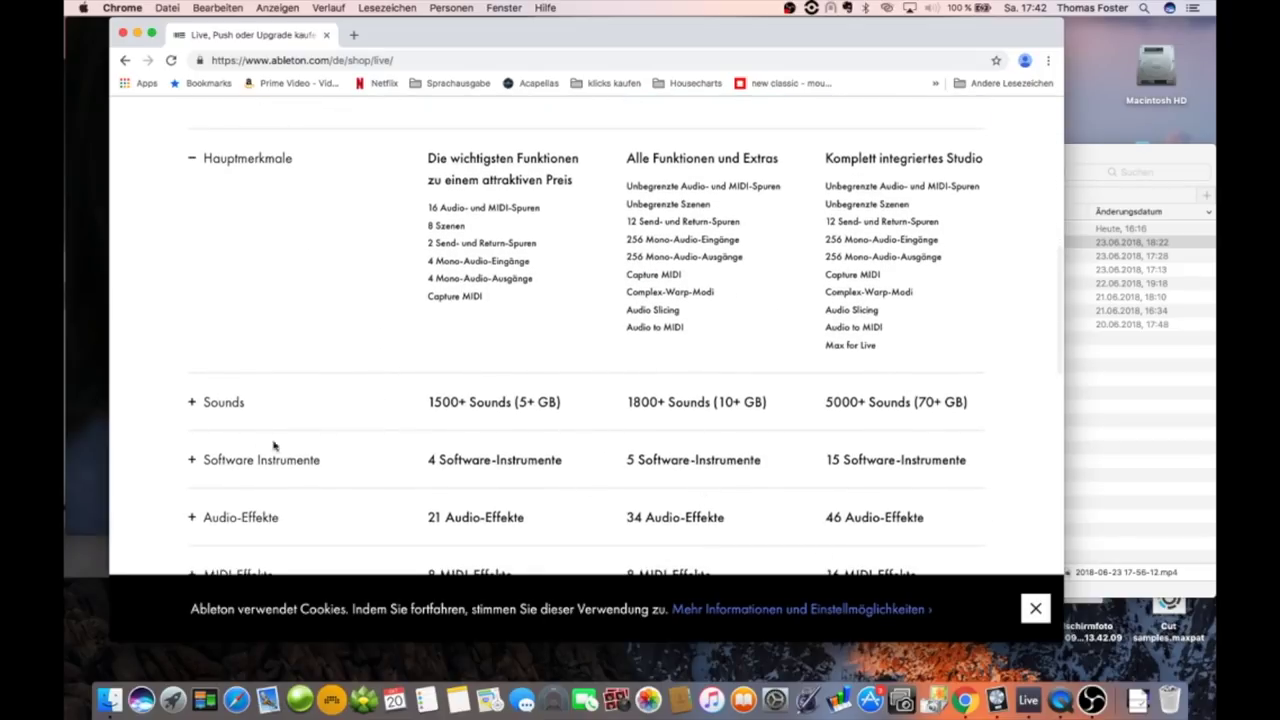
Expand the Software Instrumente section and compare which instruments each Live edition includes.
{"action": "left_click", "coordinate": [191, 460]}
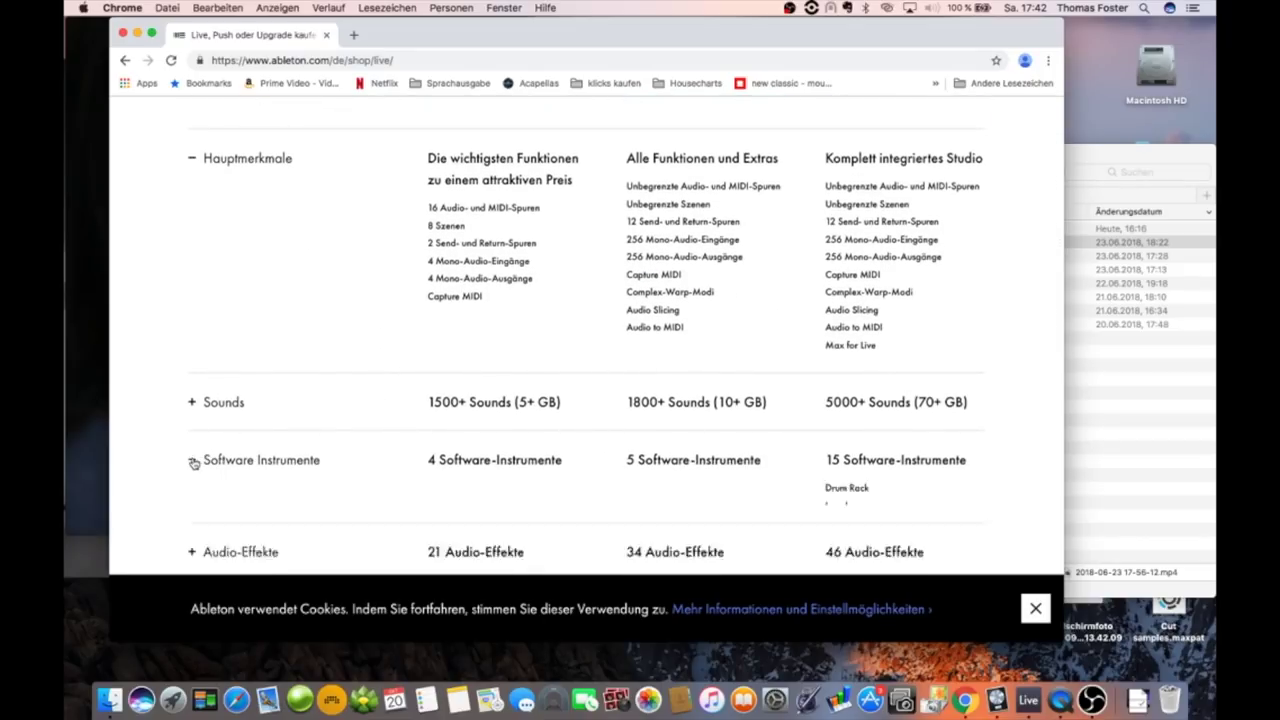
{"action": "scroll", "coordinate": [474, 443], "scroll_direction": "down", "scroll_amount": 2}
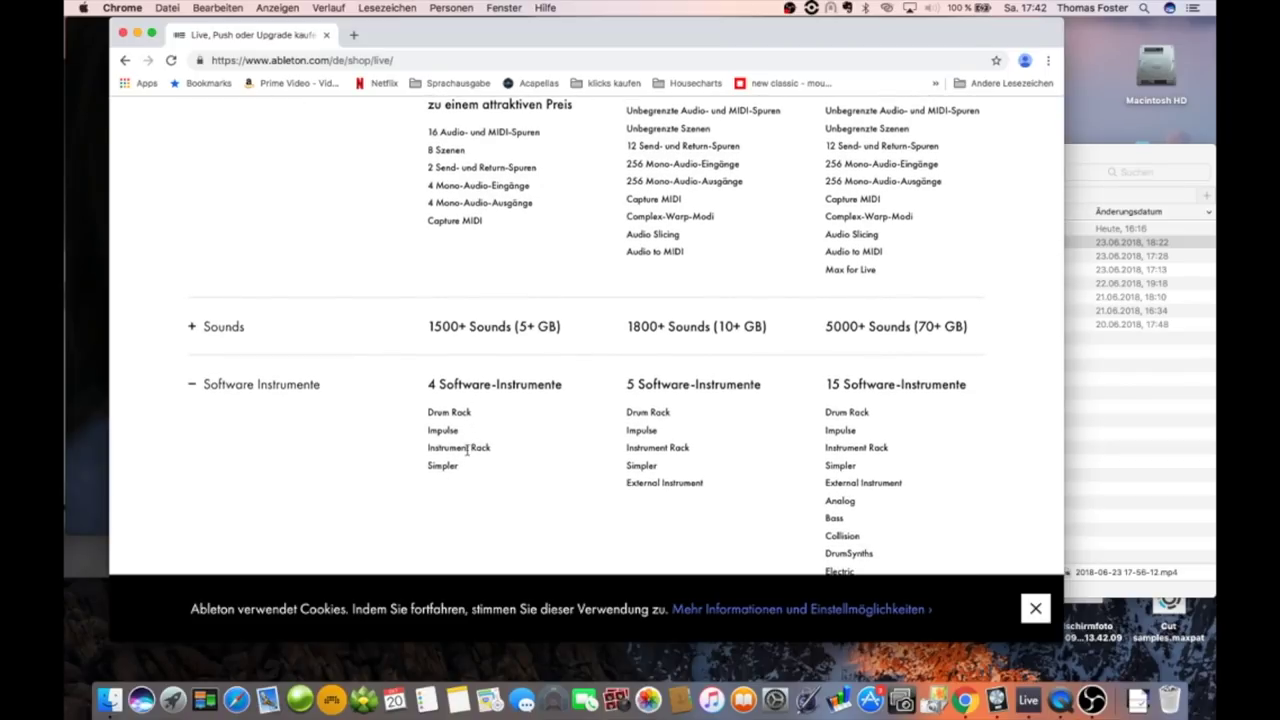
{"action": "scroll", "coordinate": [487, 460], "scroll_direction": "down", "scroll_amount": 3}
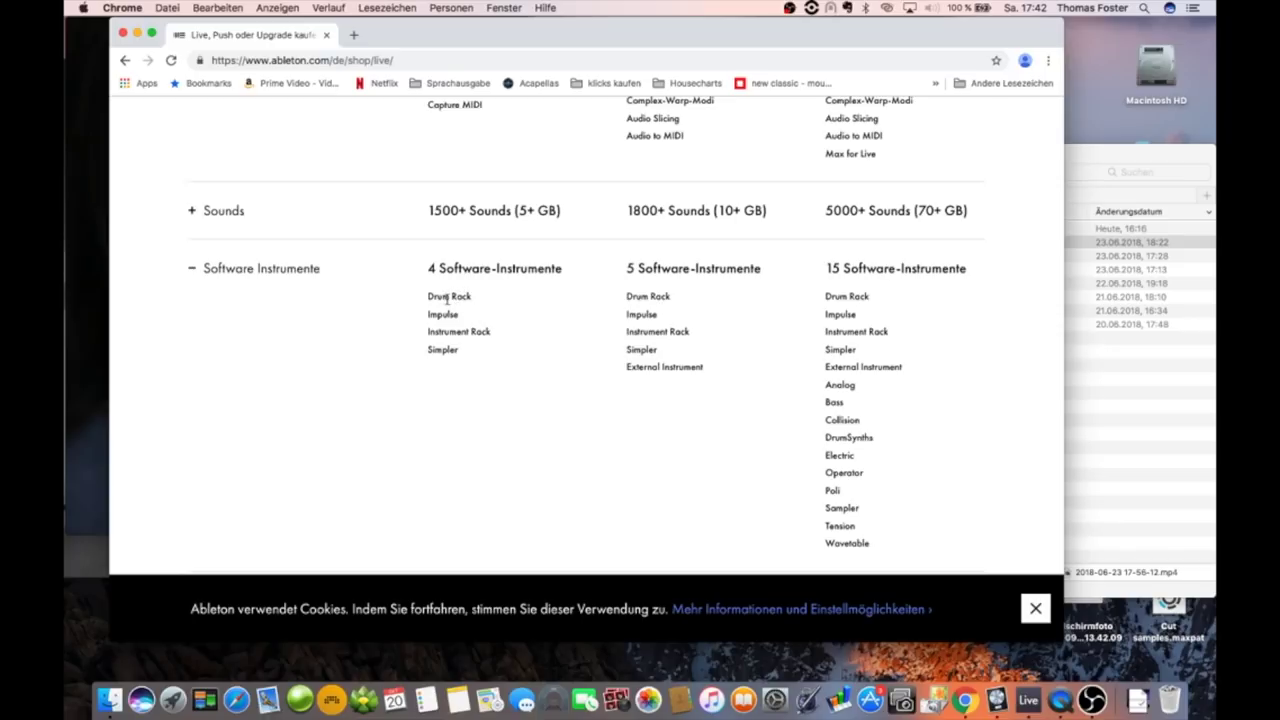
{"action": "scroll", "coordinate": [443, 362], "scroll_direction": "up", "scroll_amount": 6}
{"action": "scroll", "coordinate": [700, 370], "scroll_direction": "down", "scroll_amount": 4}
{"action": "scroll", "coordinate": [701, 374], "scroll_direction": "down", "scroll_amount": 3}
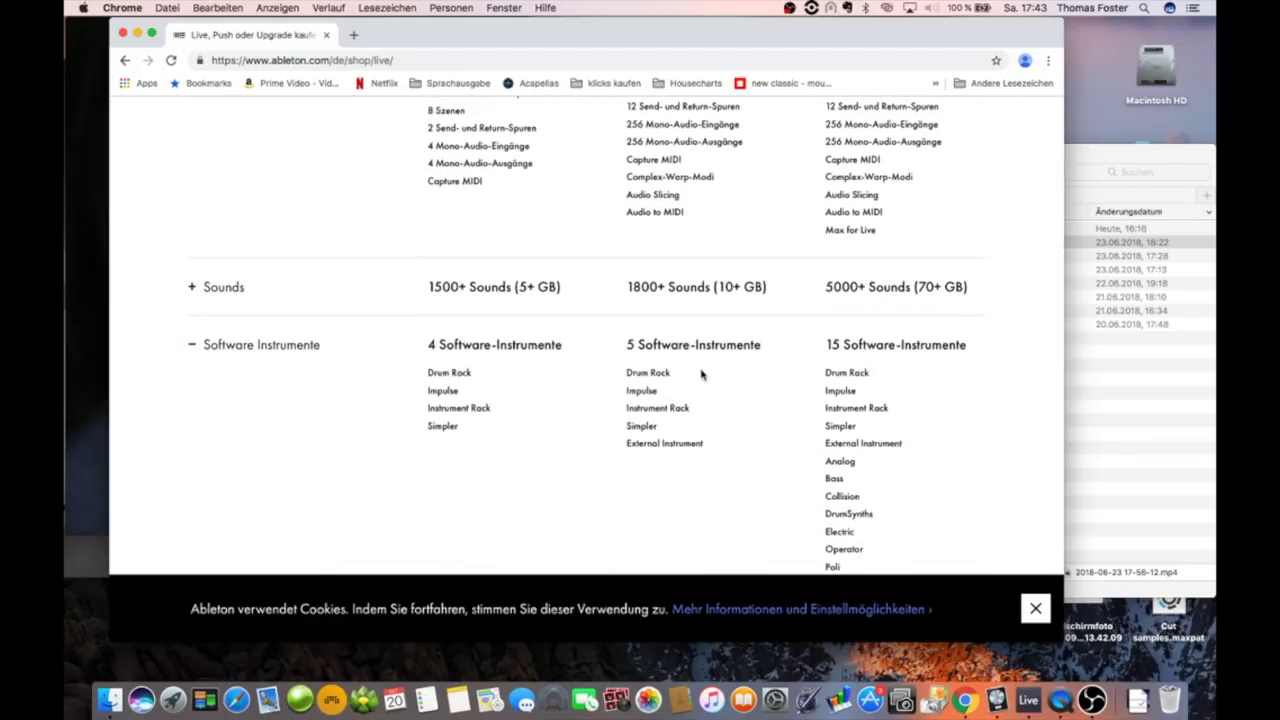
Switch back to Ableton Live, add a MIDI track below the Analog Saw Bass track and load the Analog instrument on it.
{"action": "key", "text": "super+Tab"}
{"action": "key", "text": "super+Tab"}
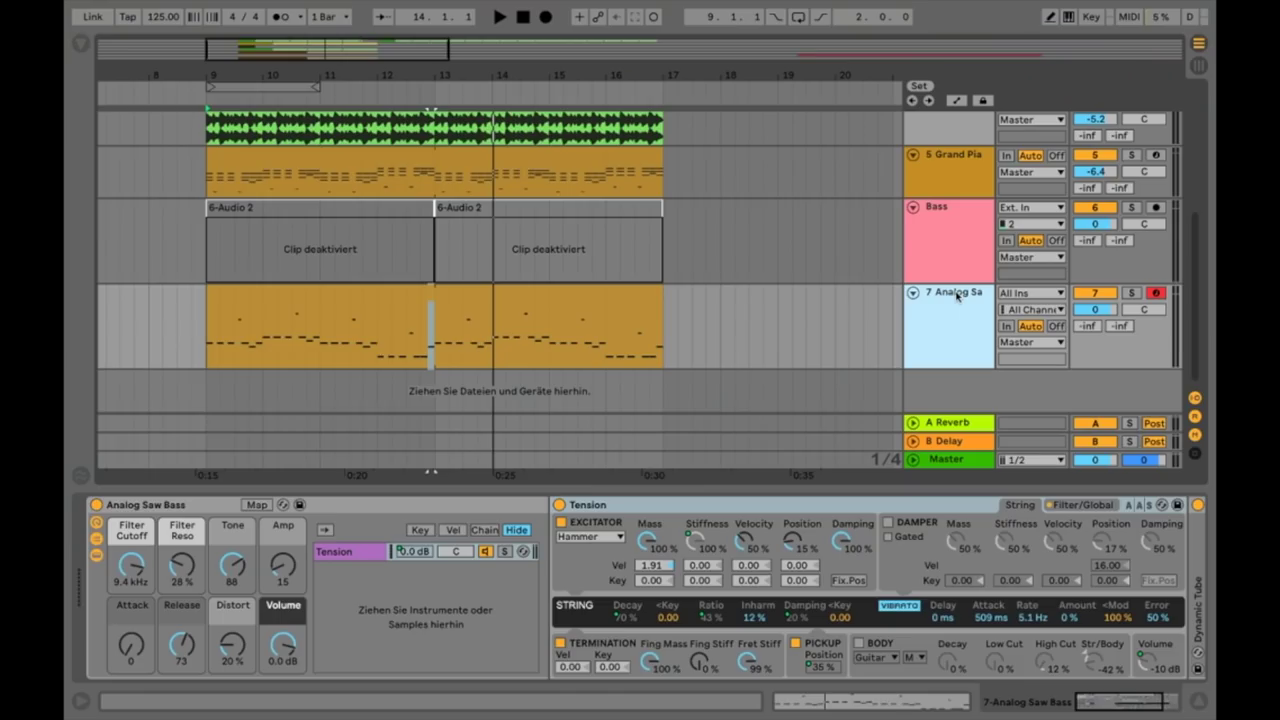
{"action": "key", "text": "super+shift+t"}
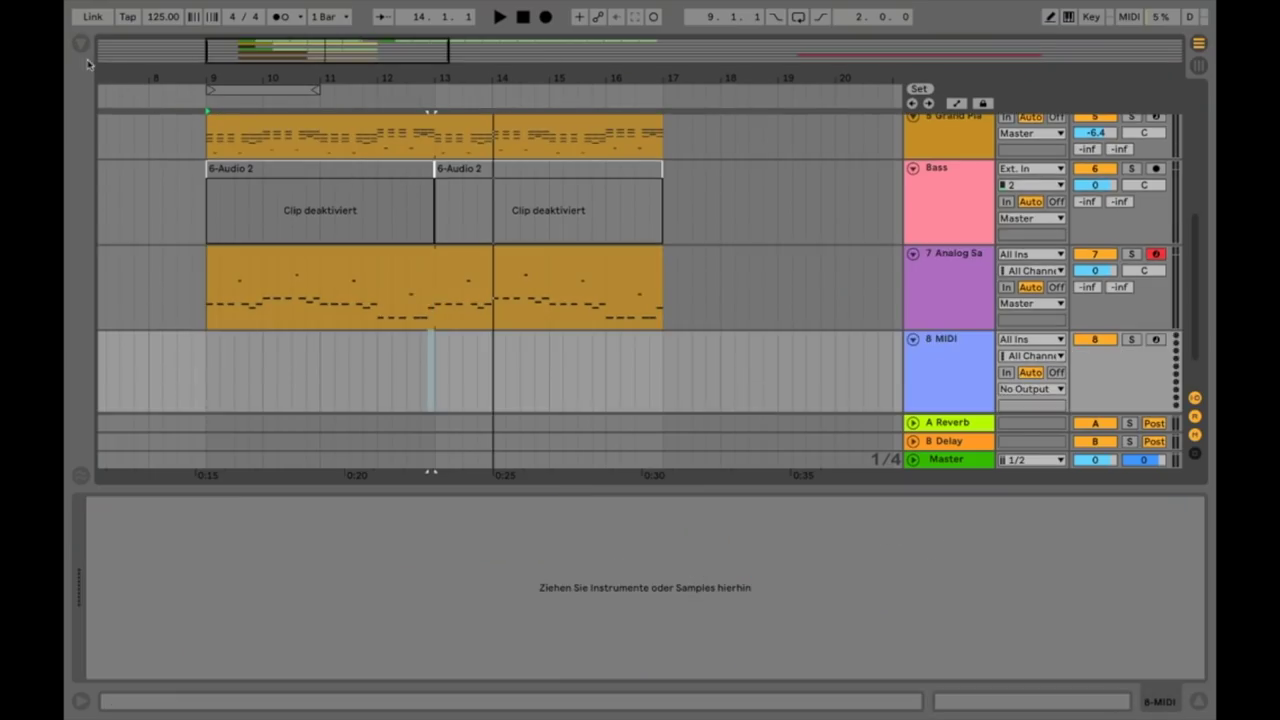
{"action": "left_click", "coordinate": [80, 45]}
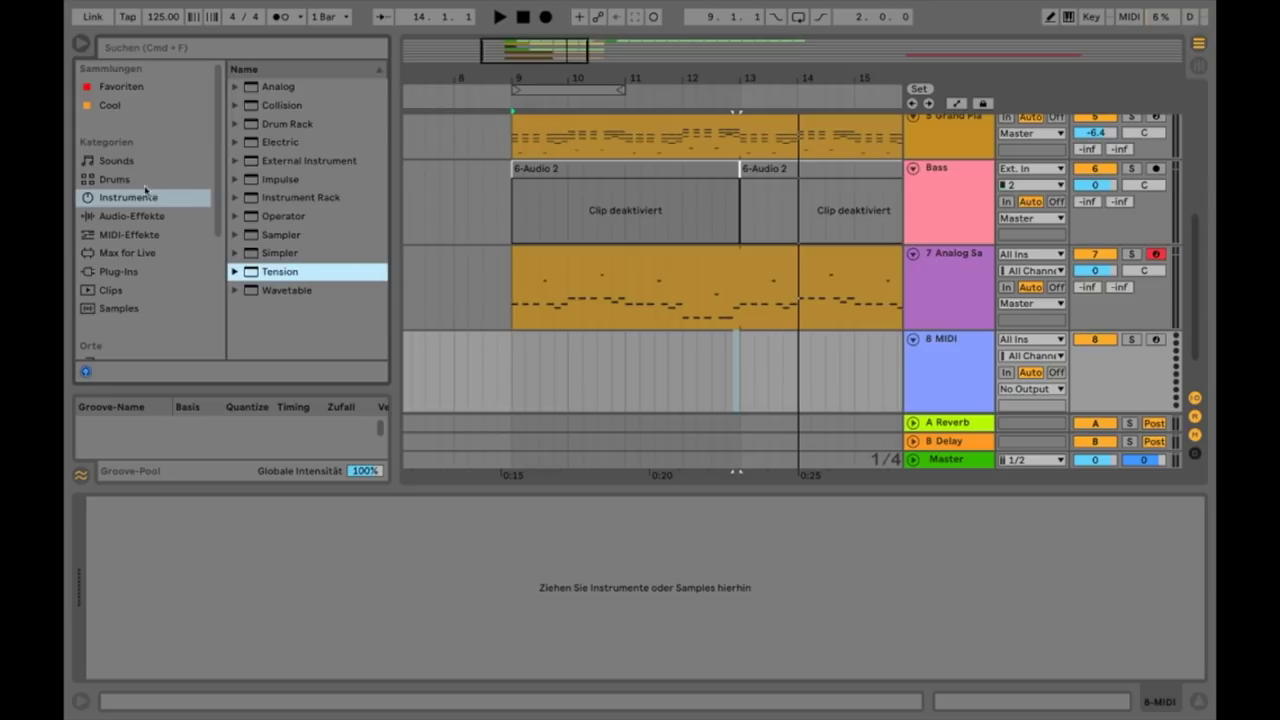
{"action": "left_click", "coordinate": [268, 88]}
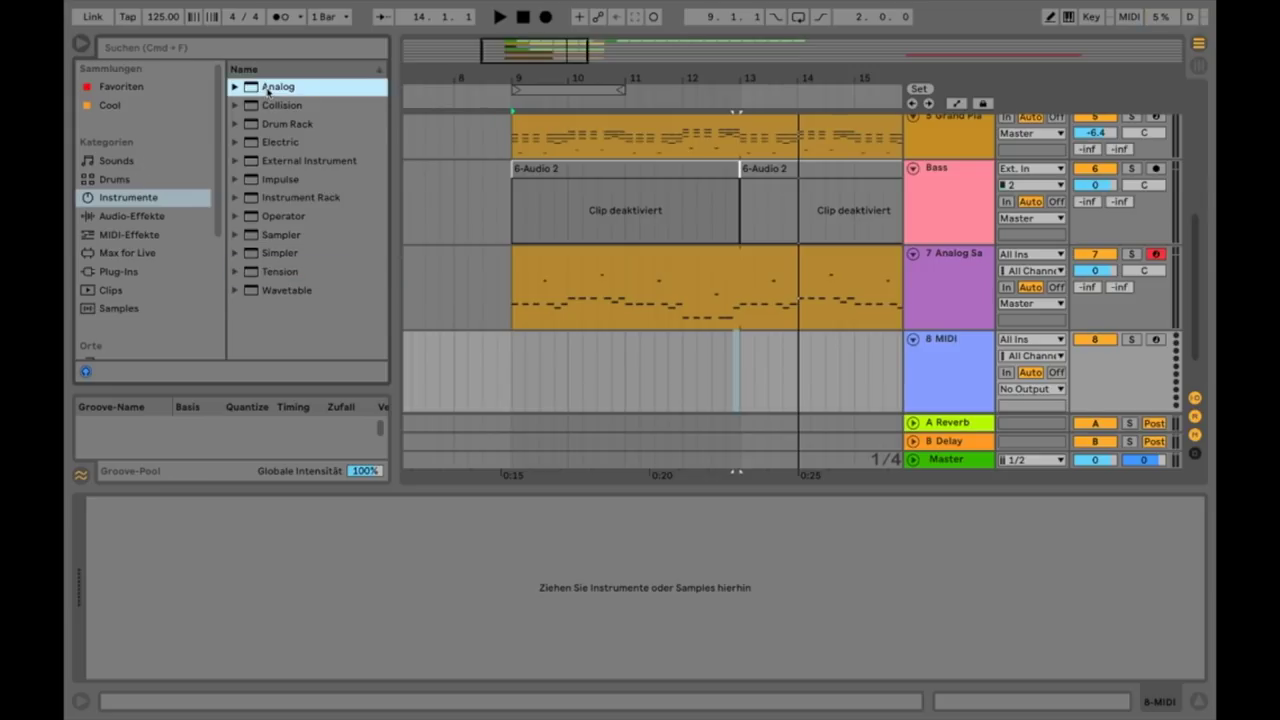
{"action": "double_click", "coordinate": [268, 88]}
Enable the computer MIDI keyboard to audition the Analog instrument, and switch off its Osc2.
{"action": "key", "text": "a"}
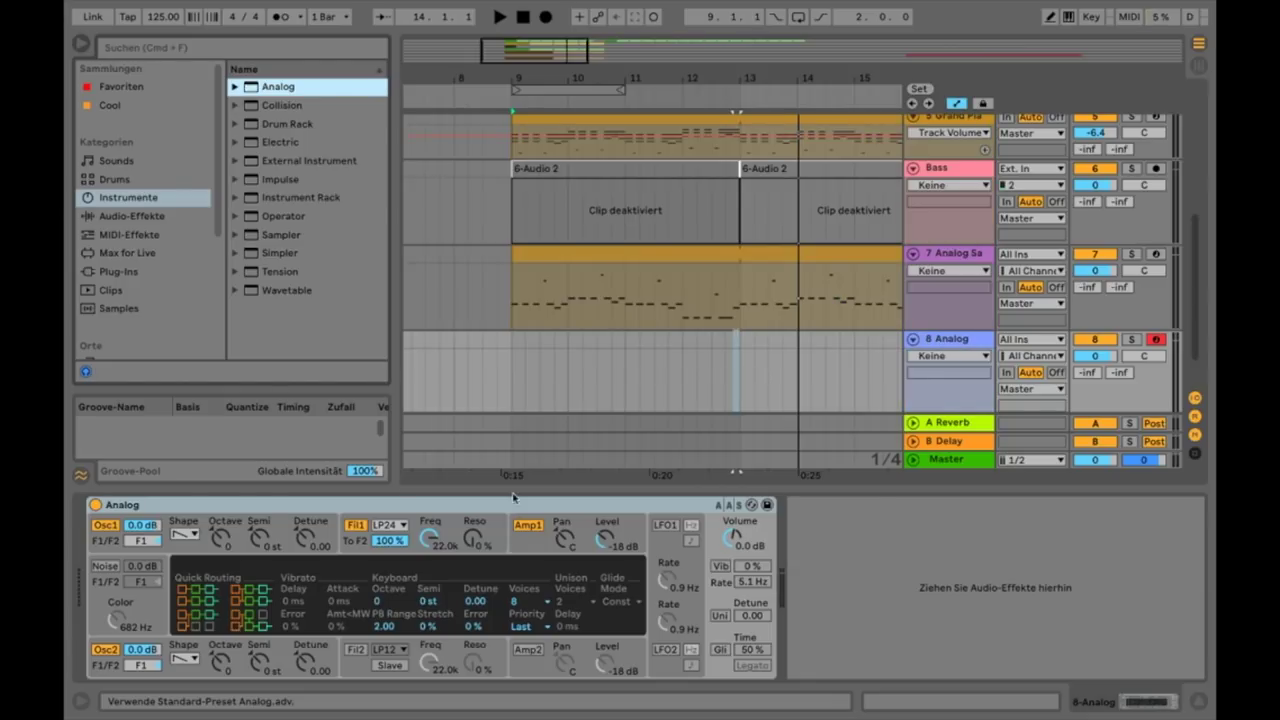
{"action": "key", "text": "a"}
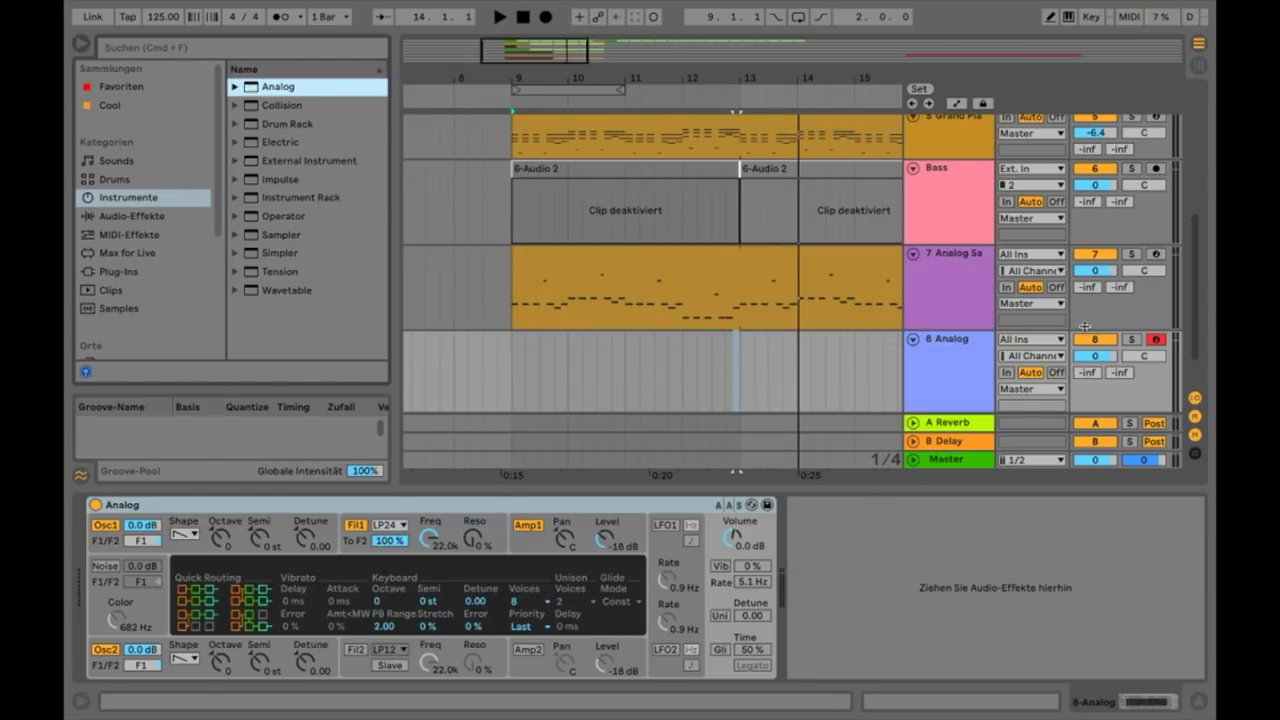
{"action": "left_click", "coordinate": [1068, 16]}
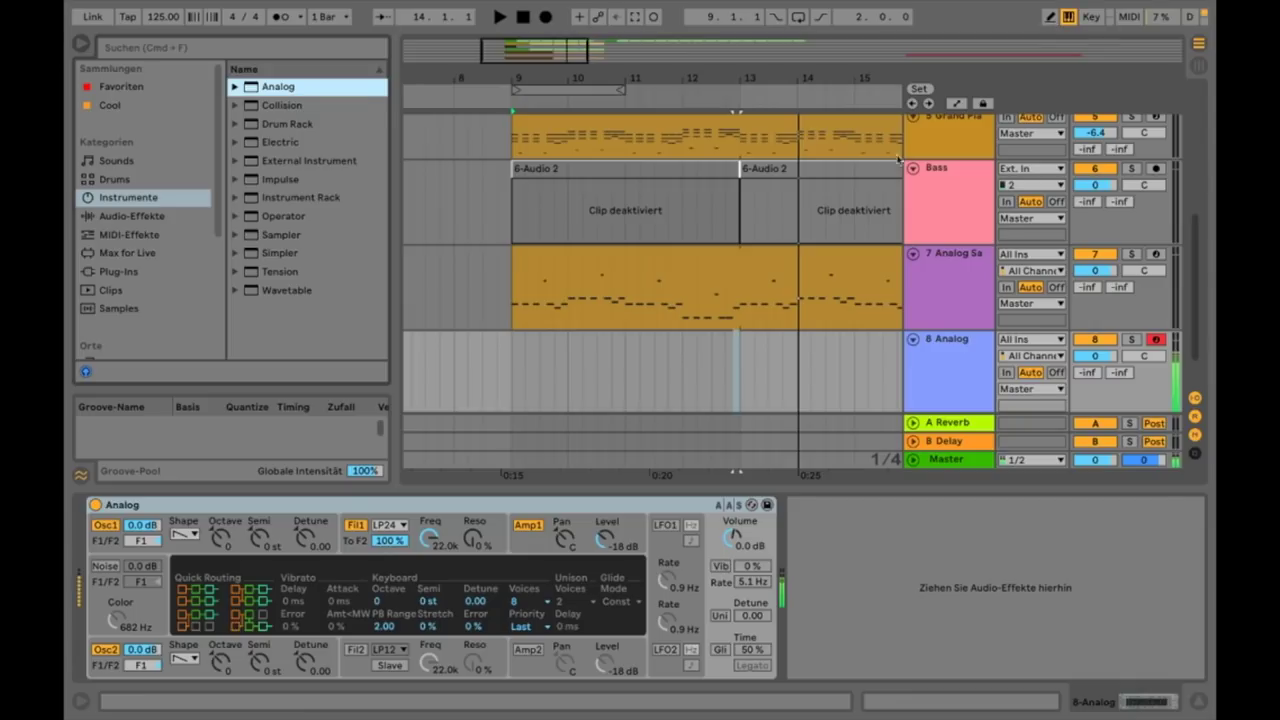
{"action": "left_click", "coordinate": [709, 300]}
{"action": "left_click", "coordinate": [106, 650]}
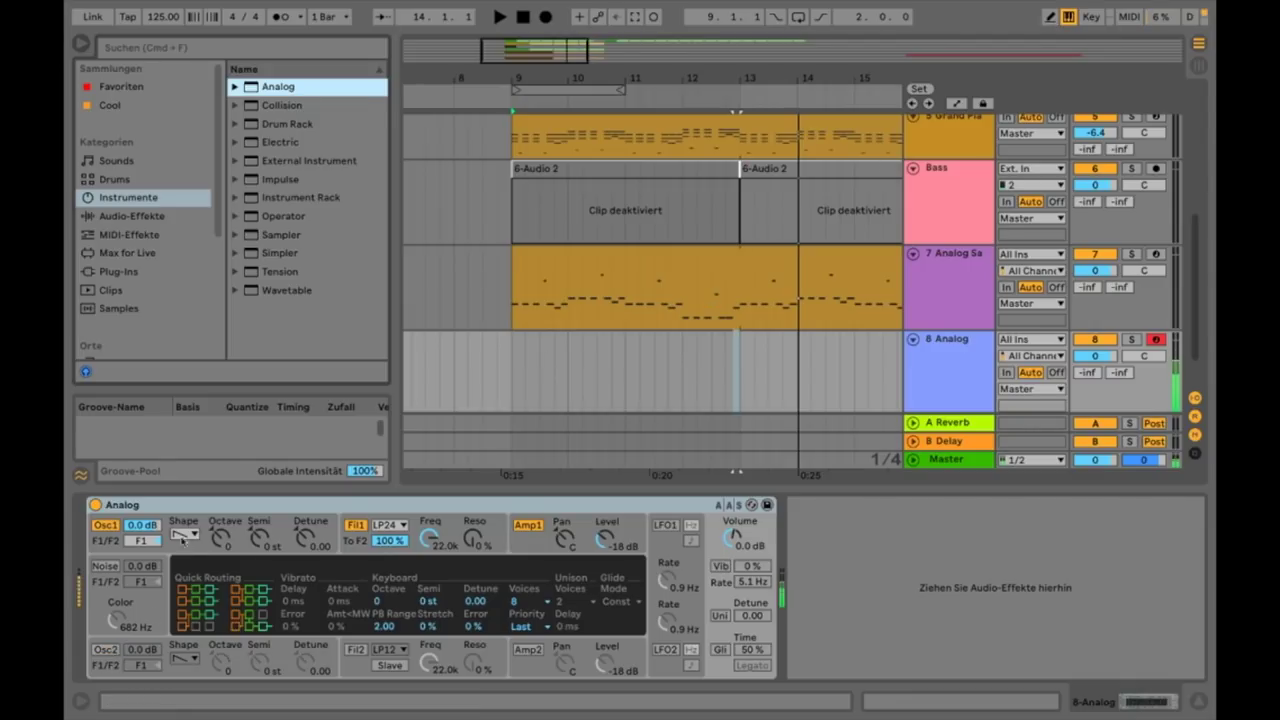
Shape Analog's bass sound with a square wave on Osc1, filter frequency 1.3k, and filter envelope decay 351 ms and sustain 0.07.
{"action": "left_click", "coordinate": [185, 533]}
{"action": "left_click", "coordinate": [184, 577]}
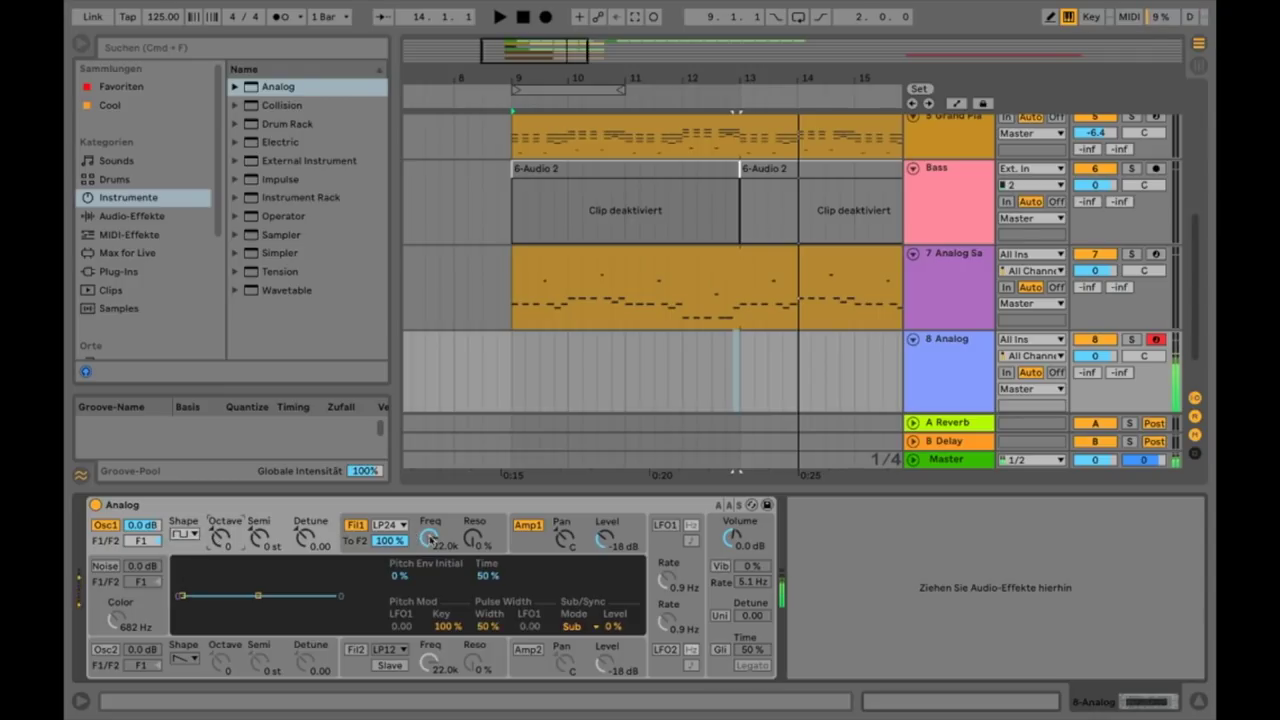
{"action": "left_click_drag", "start_coordinate": [429, 538], "coordinate": [429, 590]}
{"action": "left_click_drag", "start_coordinate": [429, 540], "coordinate": [429, 528]}
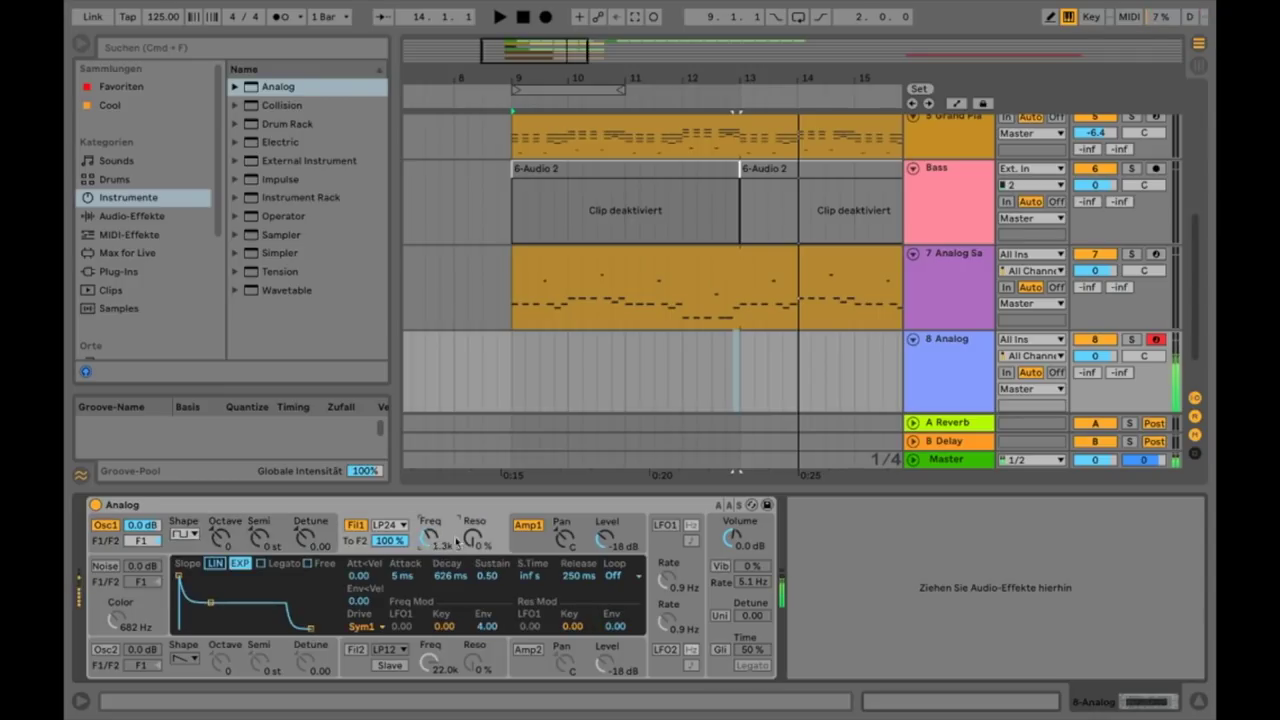
{"action": "left_click_drag", "start_coordinate": [211, 603], "coordinate": [205, 624]}
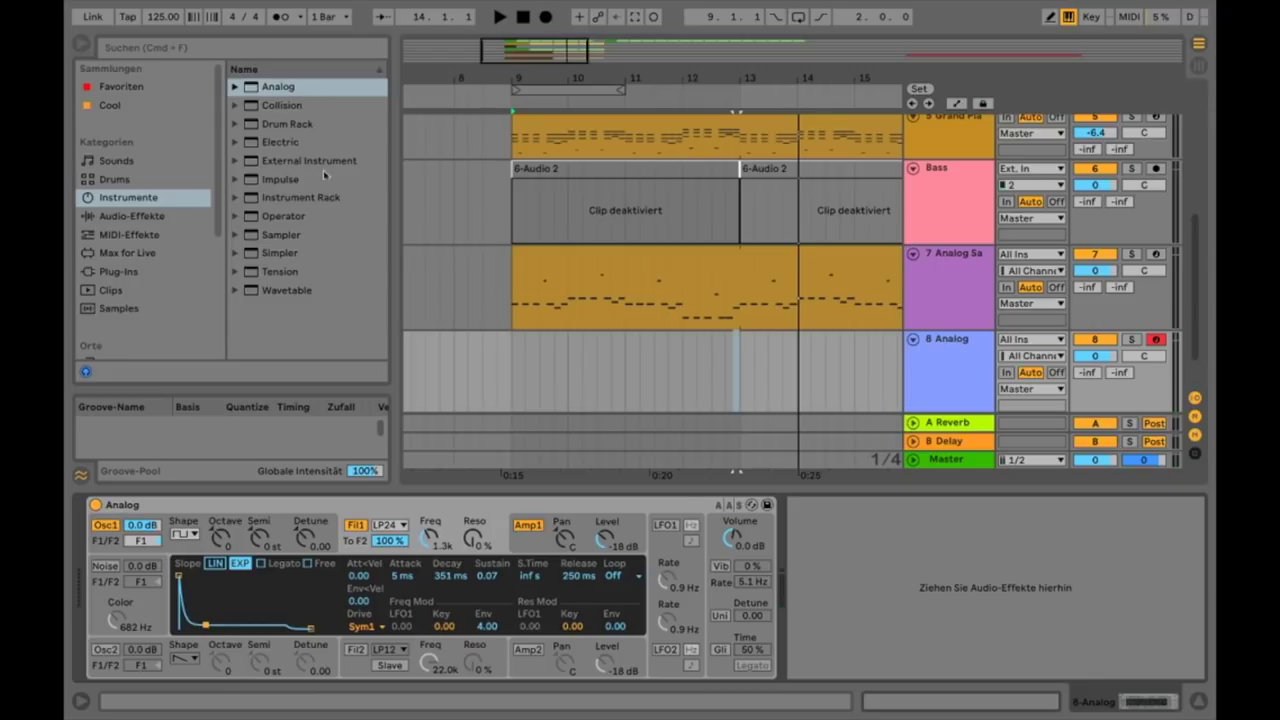
Try Operator in place of Analog with oscillators B, C and D at -17, -19 and -14 dB, and remove the device.
{"action": "double_click", "coordinate": [301, 218]}
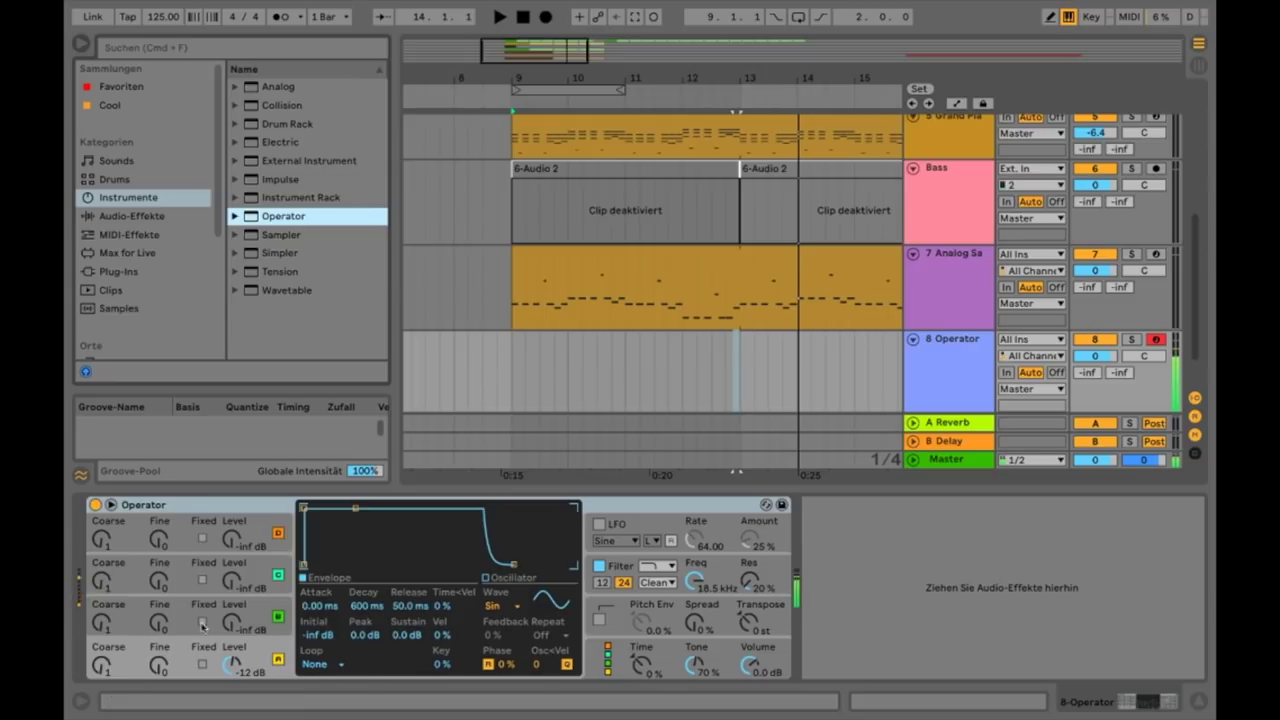
{"action": "left_click_drag", "start_coordinate": [230, 622], "coordinate": [233, 528]}
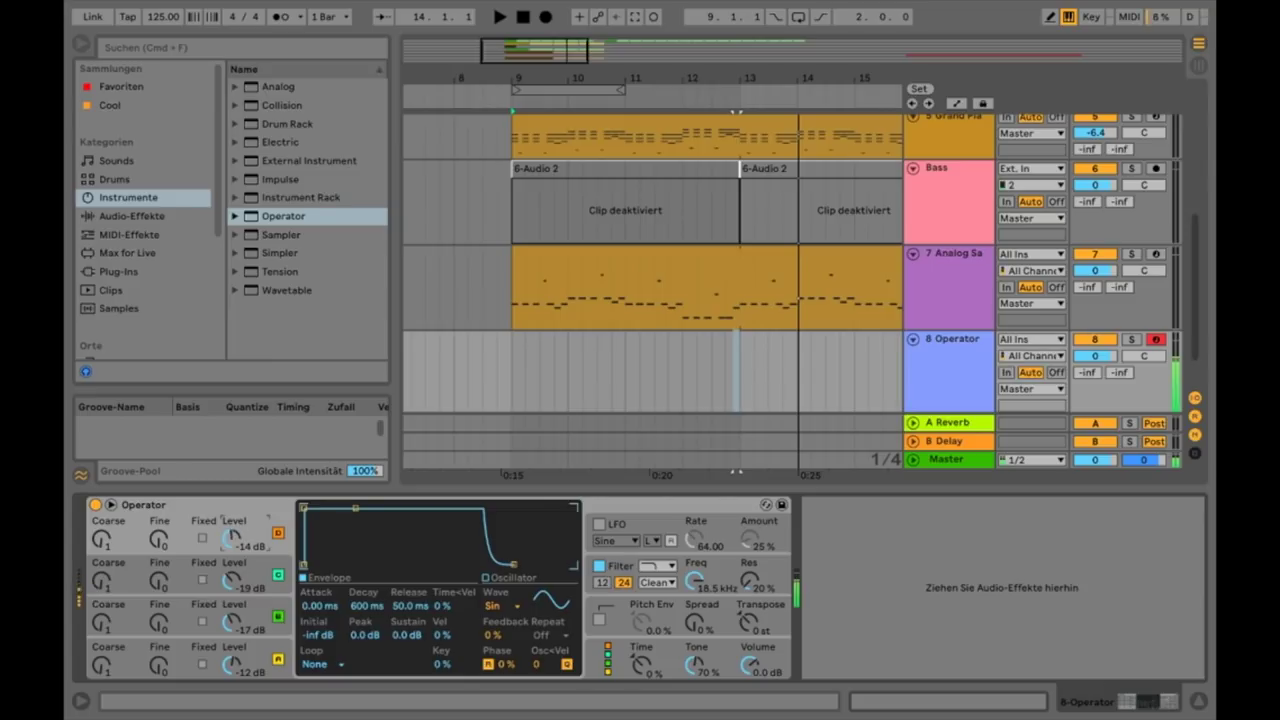
{"action": "left_click", "coordinate": [193, 509]}
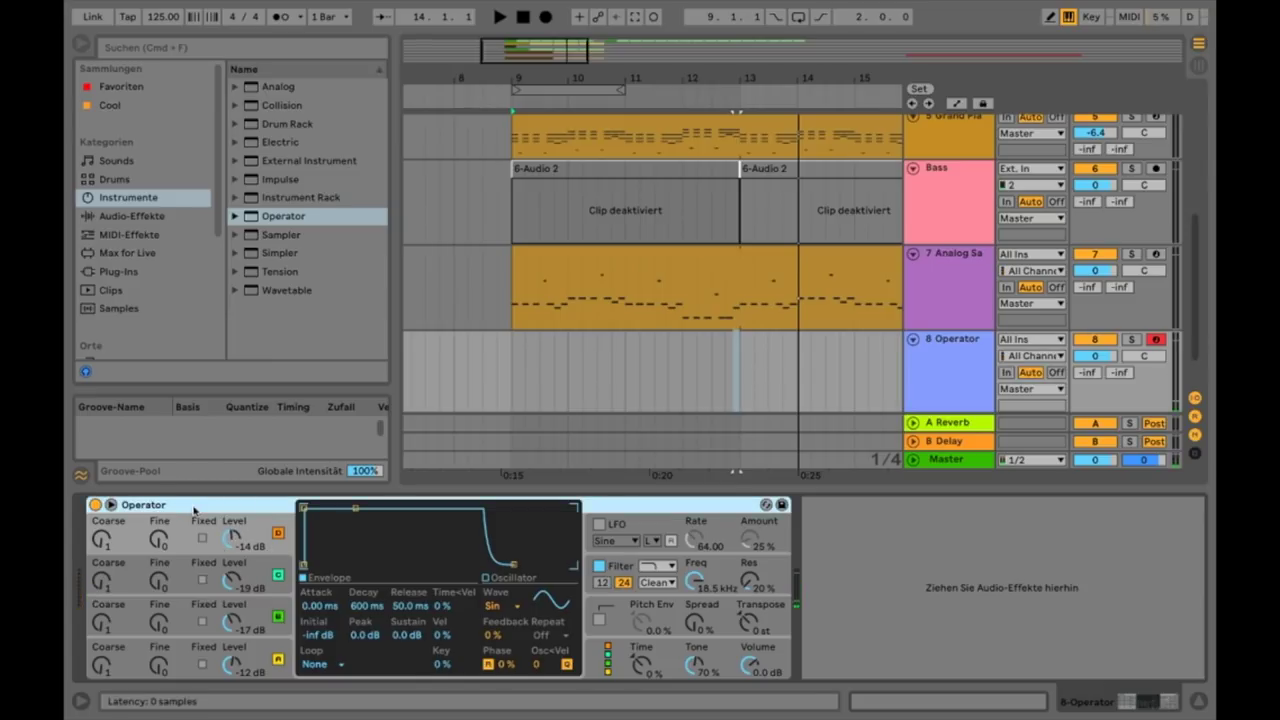
{"action": "key", "text": "Delete"}
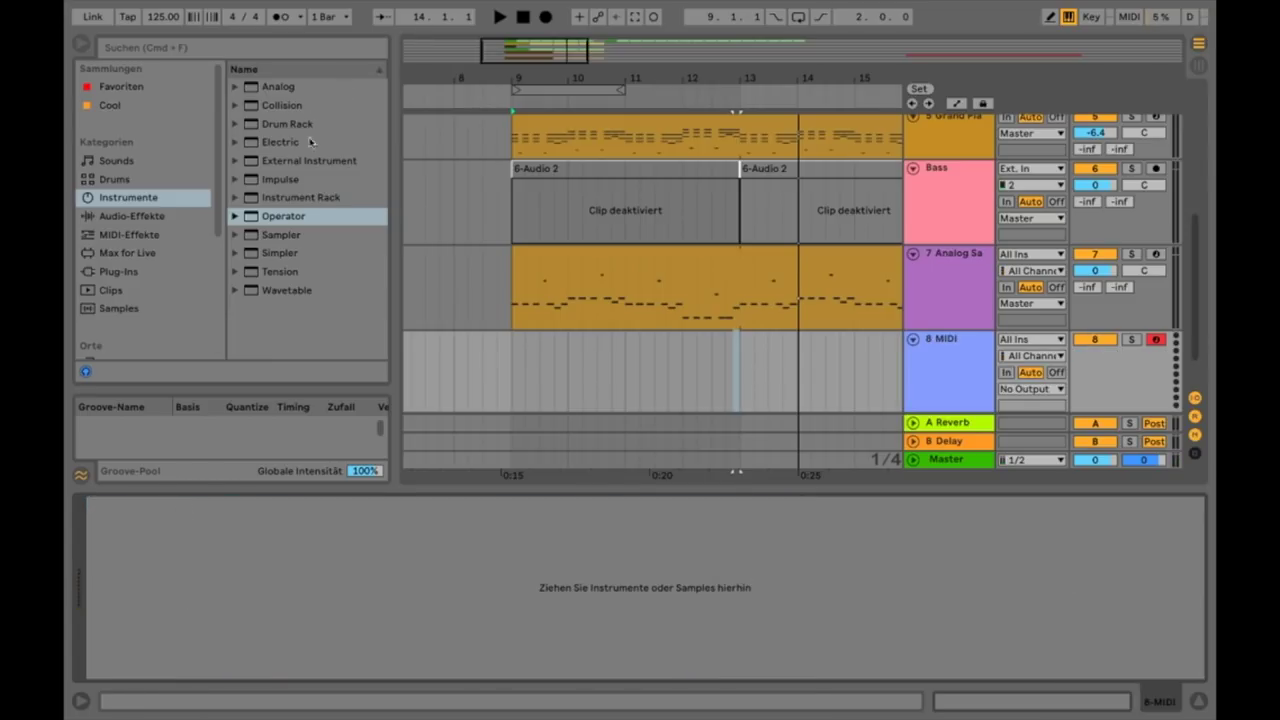
Load Wavetable on the empty MIDI track, hide the browser and open the instrument's expanded view.
{"action": "double_click", "coordinate": [300, 291]}
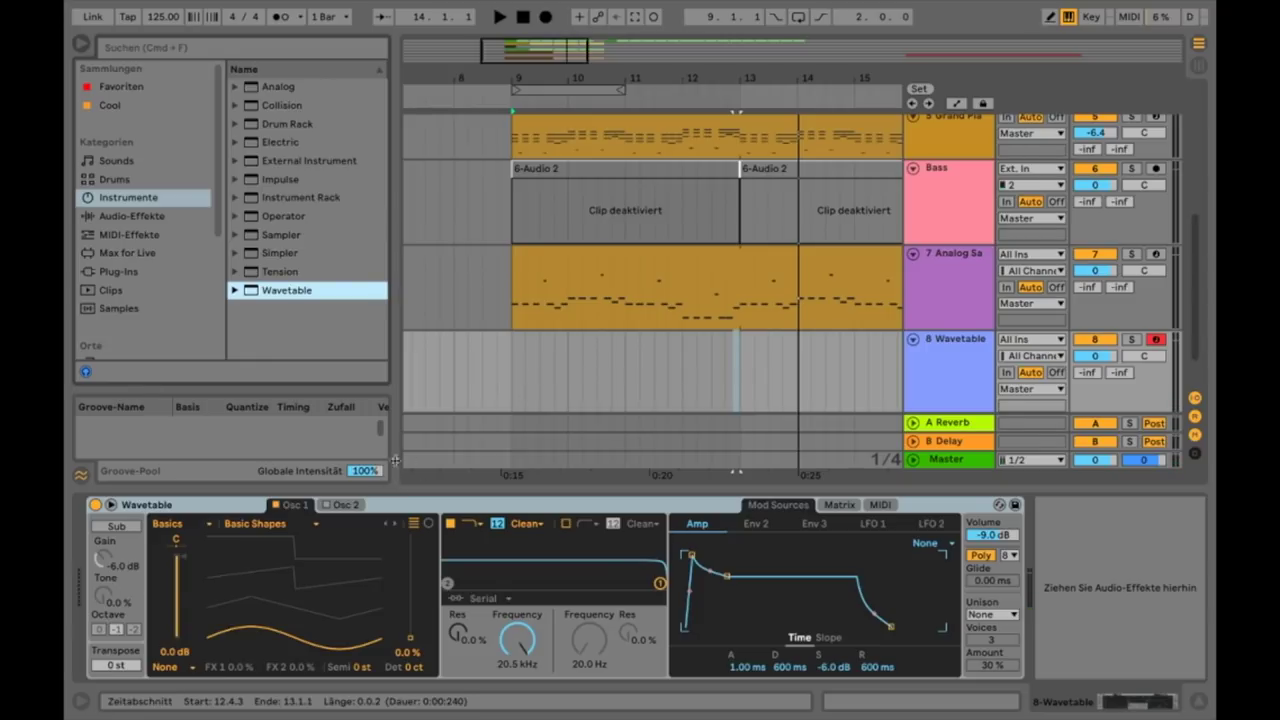
{"action": "left_click", "coordinate": [81, 45]}
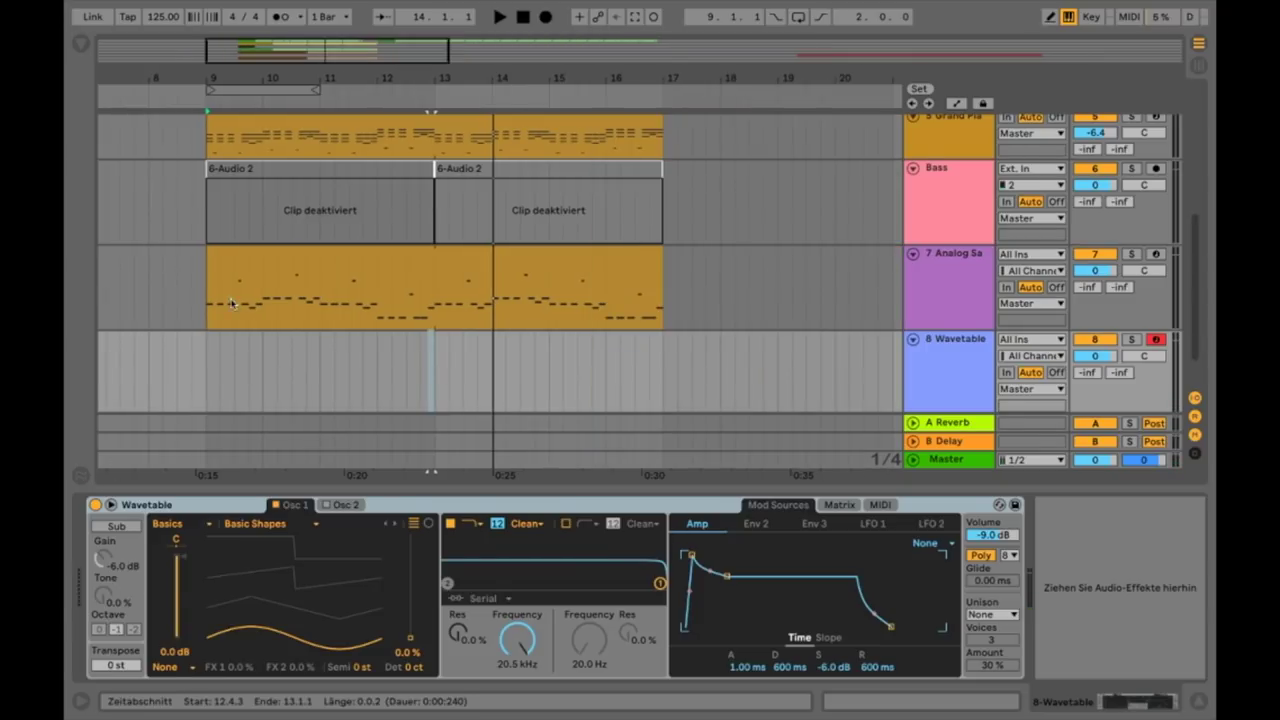
{"action": "left_click", "coordinate": [110, 505]}
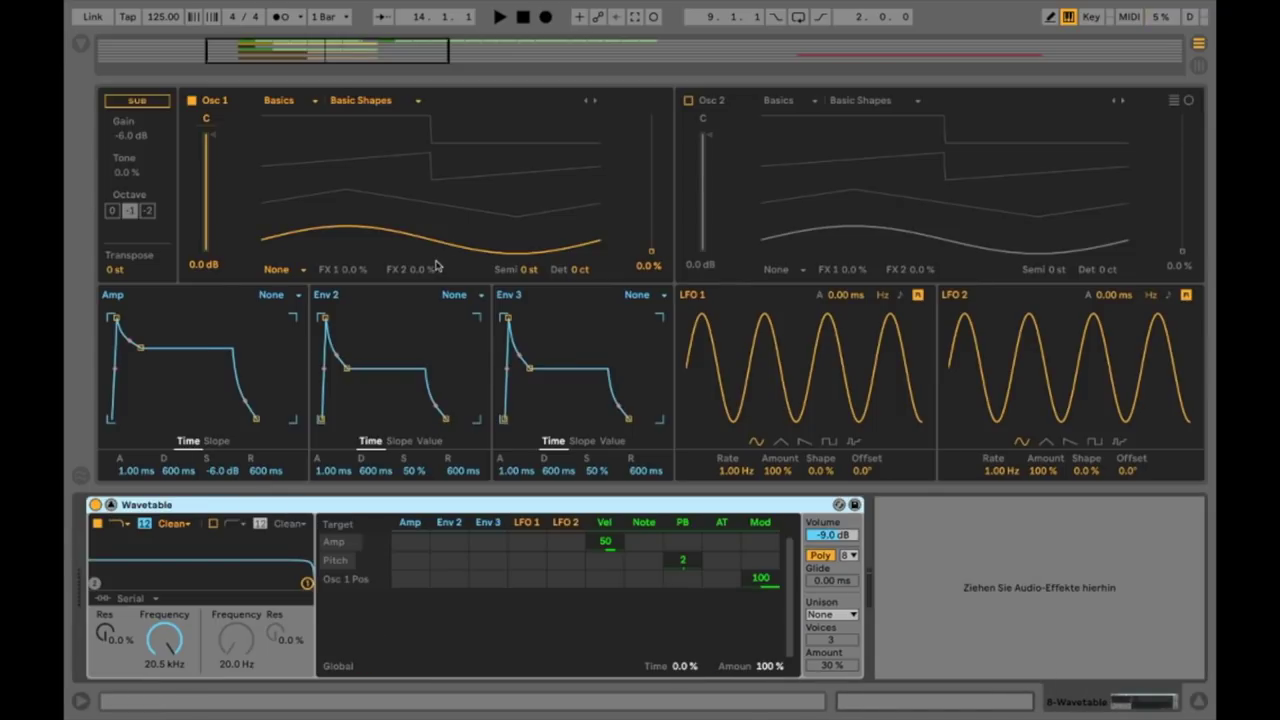
Set Wavetable's Osc 1 to the Quad Saw wavetable at position 52% and collapse the expanded view.
{"action": "left_click", "coordinate": [371, 108]}
{"action": "left_click", "coordinate": [372, 275]}
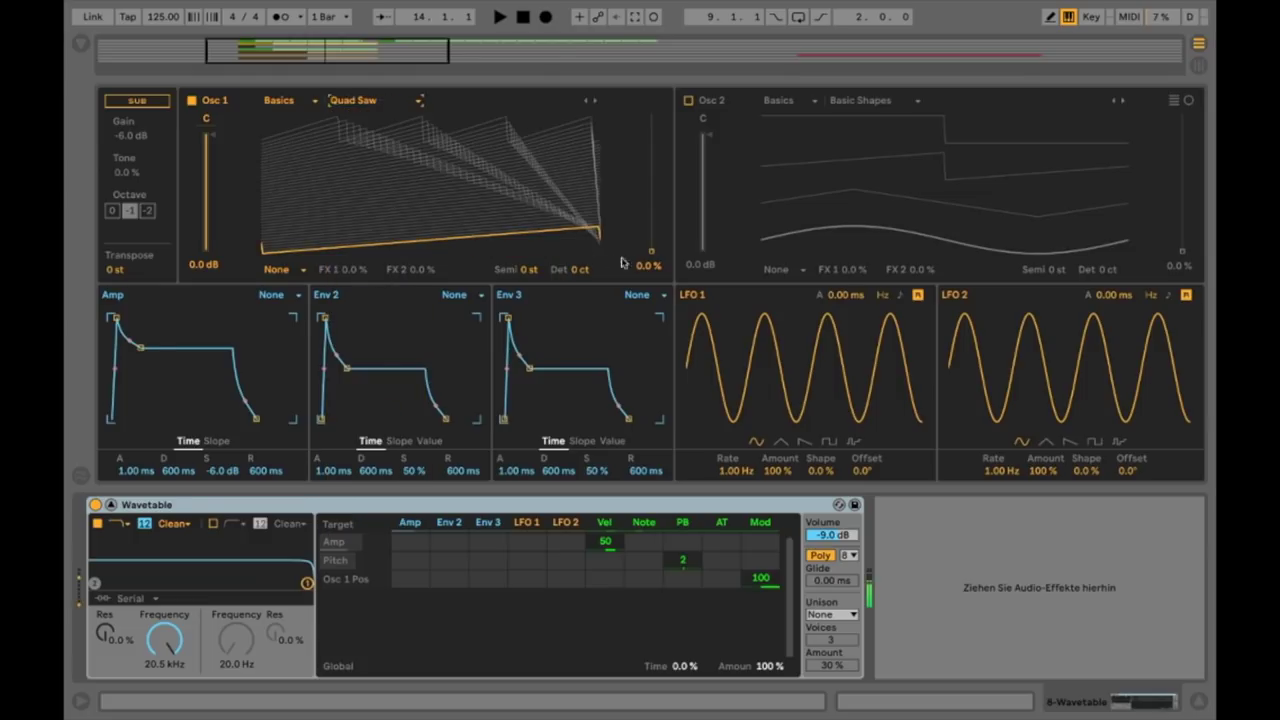
{"action": "left_click_drag", "start_coordinate": [648, 254], "coordinate": [650, 181]}
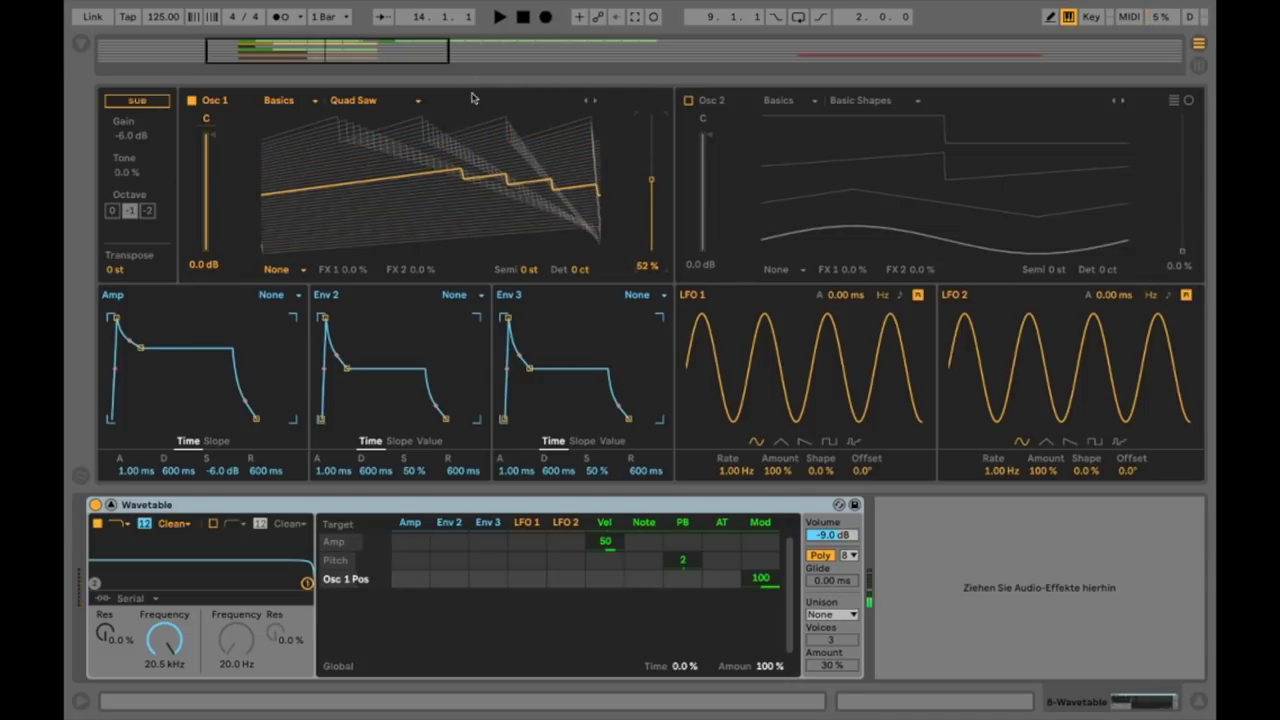
{"action": "left_click_drag", "start_coordinate": [498, 79], "coordinate": [496, 492]}
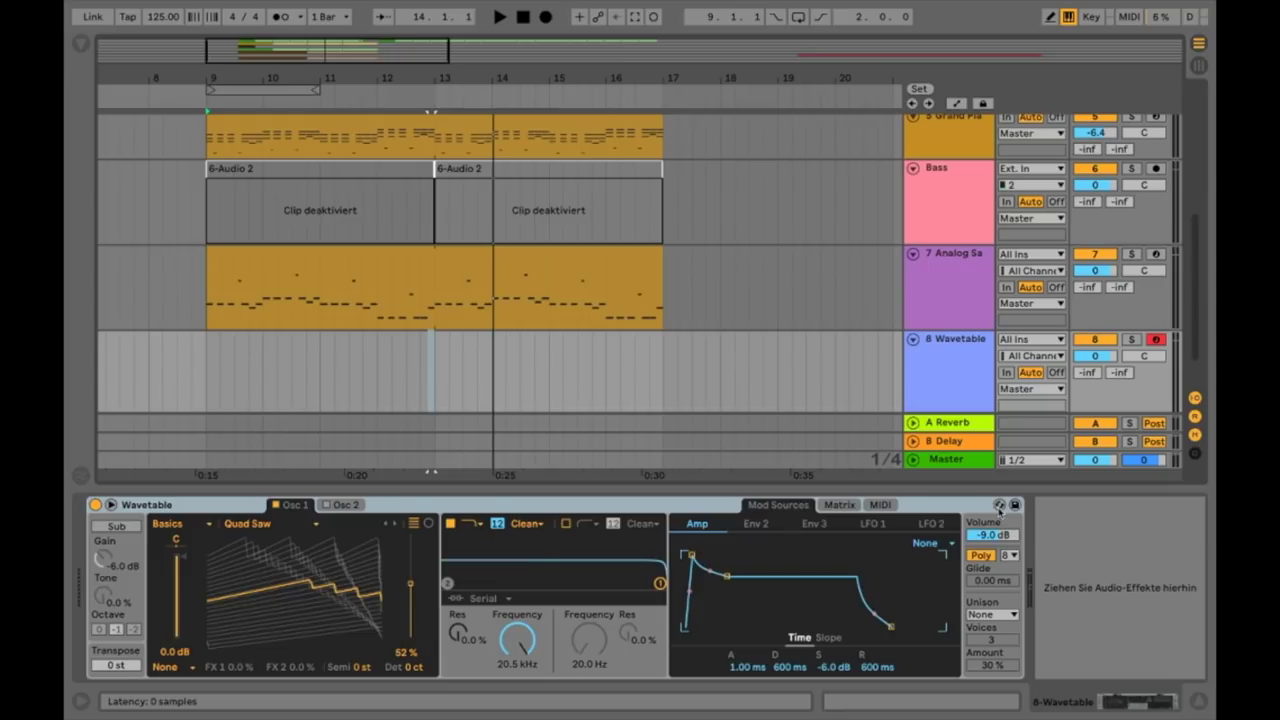
Hot-swap Wavetable through the Ambient & Evolving presets Echoic Chamber and Flux Capacitor, keep Flux Capacitor and end the swap mode.
{"action": "left_click", "coordinate": [1000, 505]}
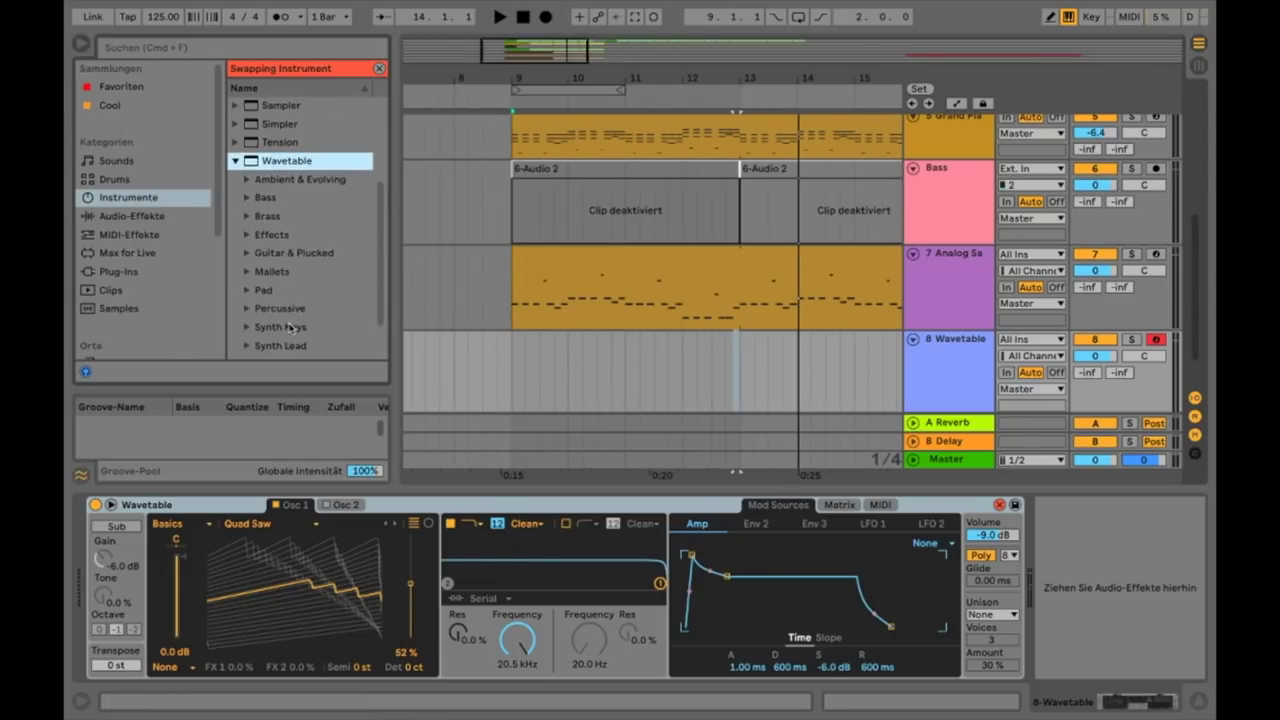
{"action": "left_click", "coordinate": [247, 180]}
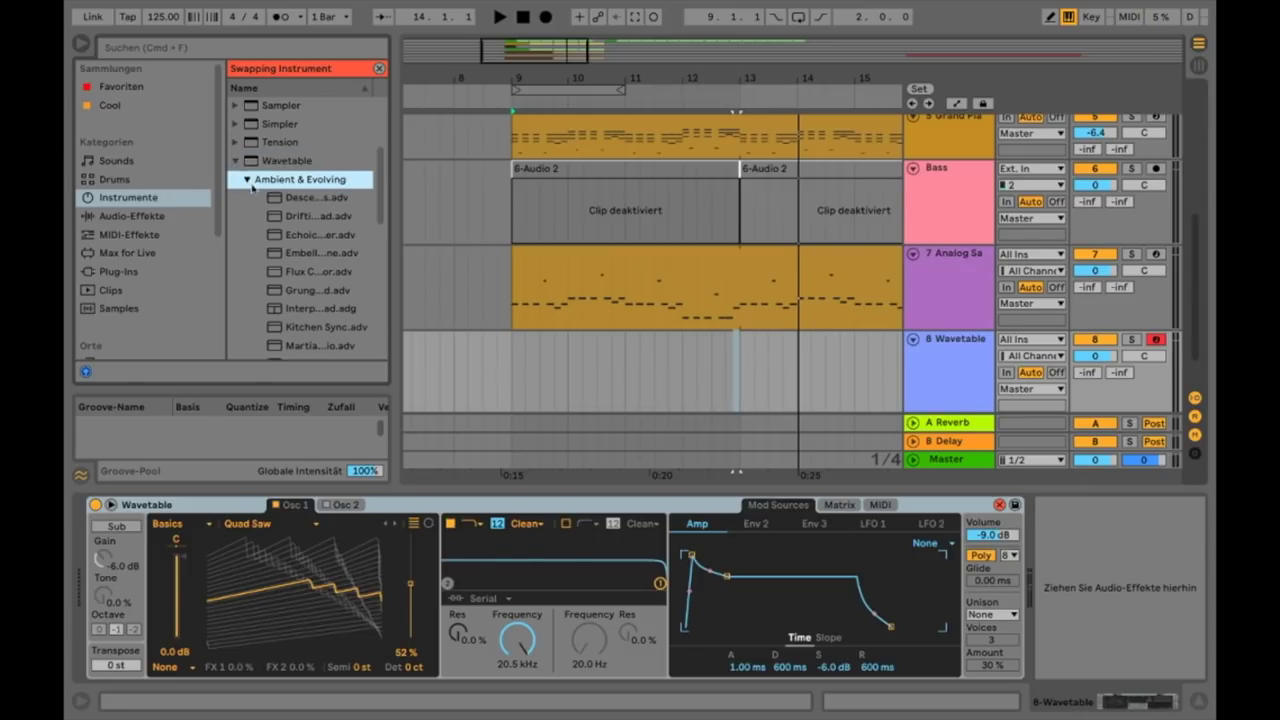
{"action": "left_click", "coordinate": [291, 234]}
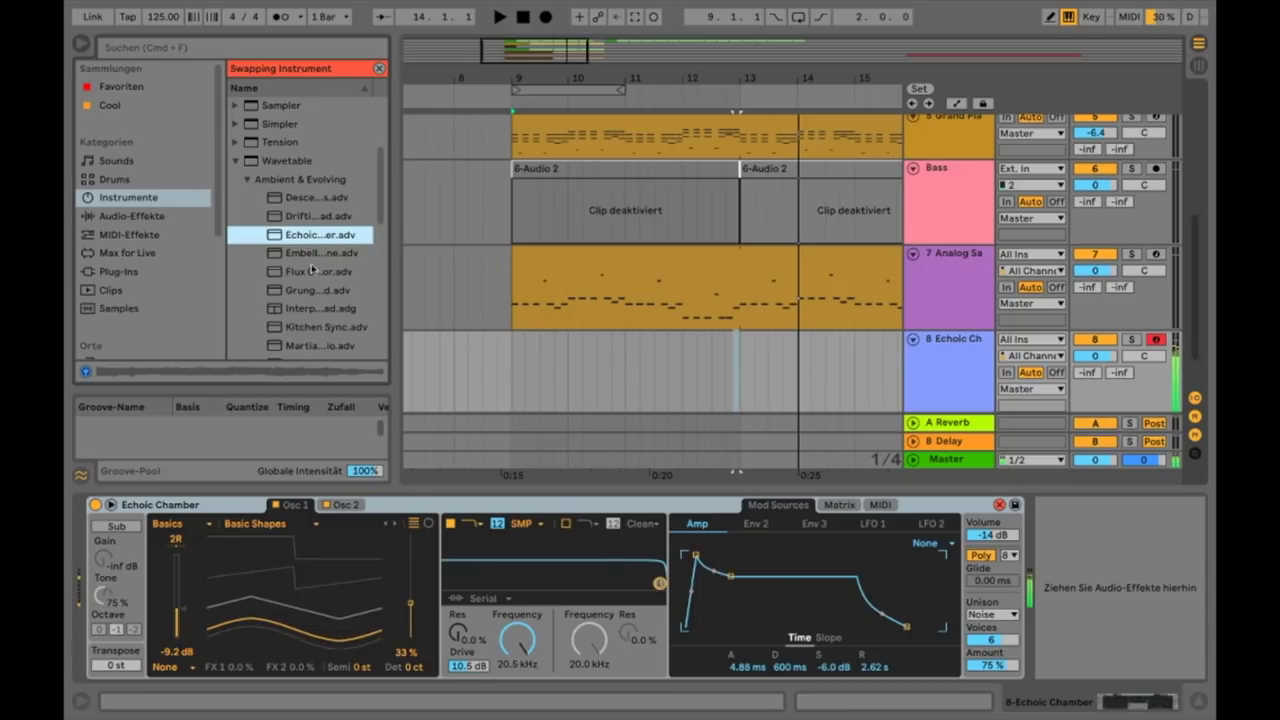
{"action": "left_click", "coordinate": [312, 271]}
{"action": "left_click", "coordinate": [418, 555]}
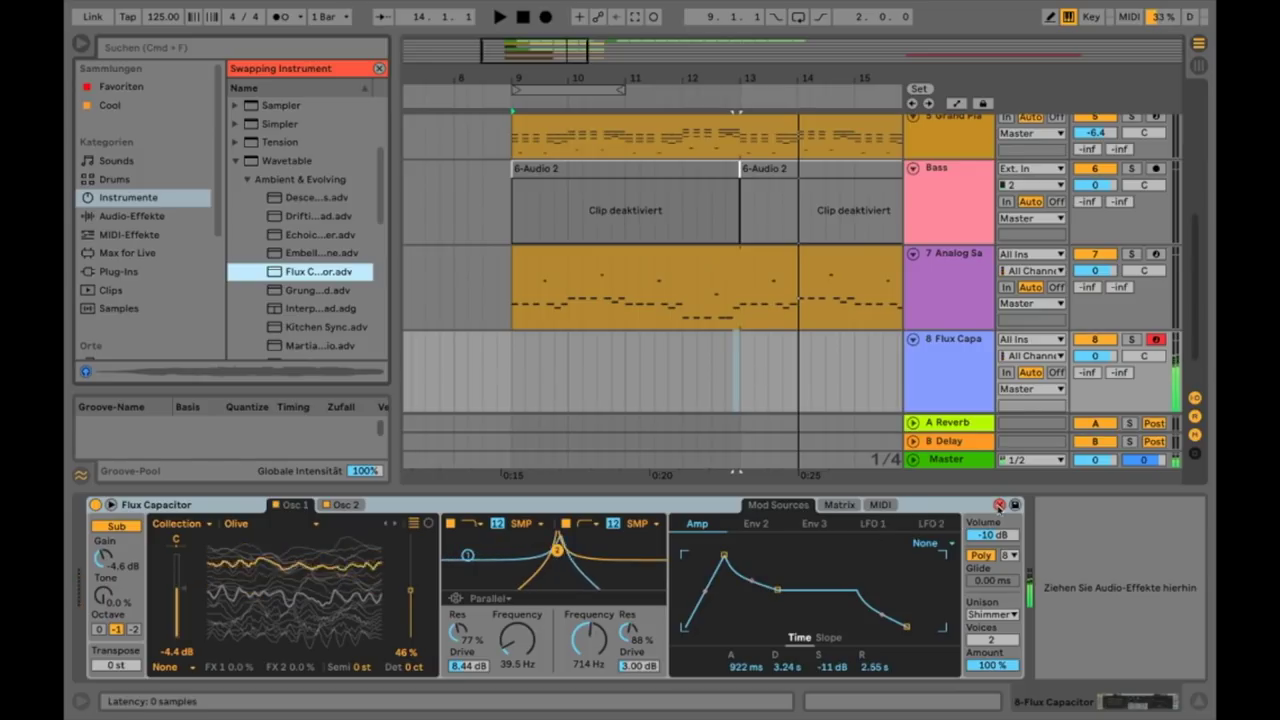
{"action": "left_click", "coordinate": [999, 505]}
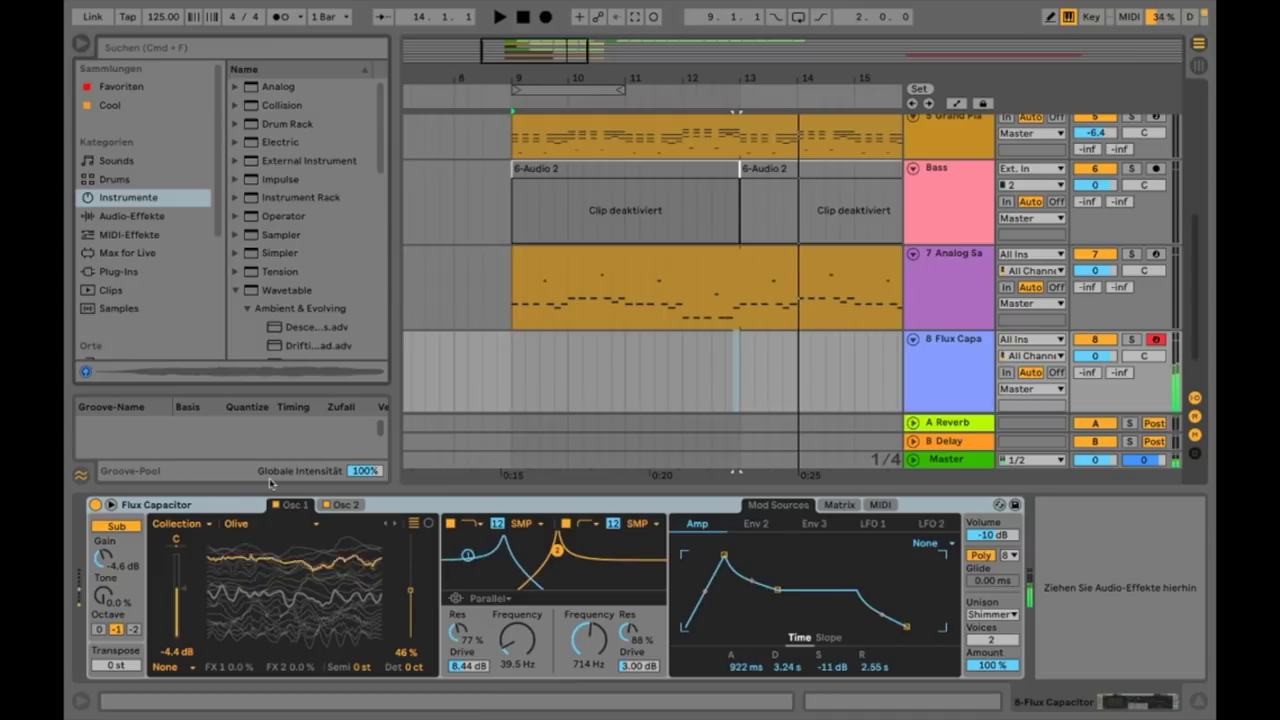
Open Flux Capacitor's expanded view at full height and examine the wavetable choices for Osc 2.
{"action": "left_click", "coordinate": [270, 483]}
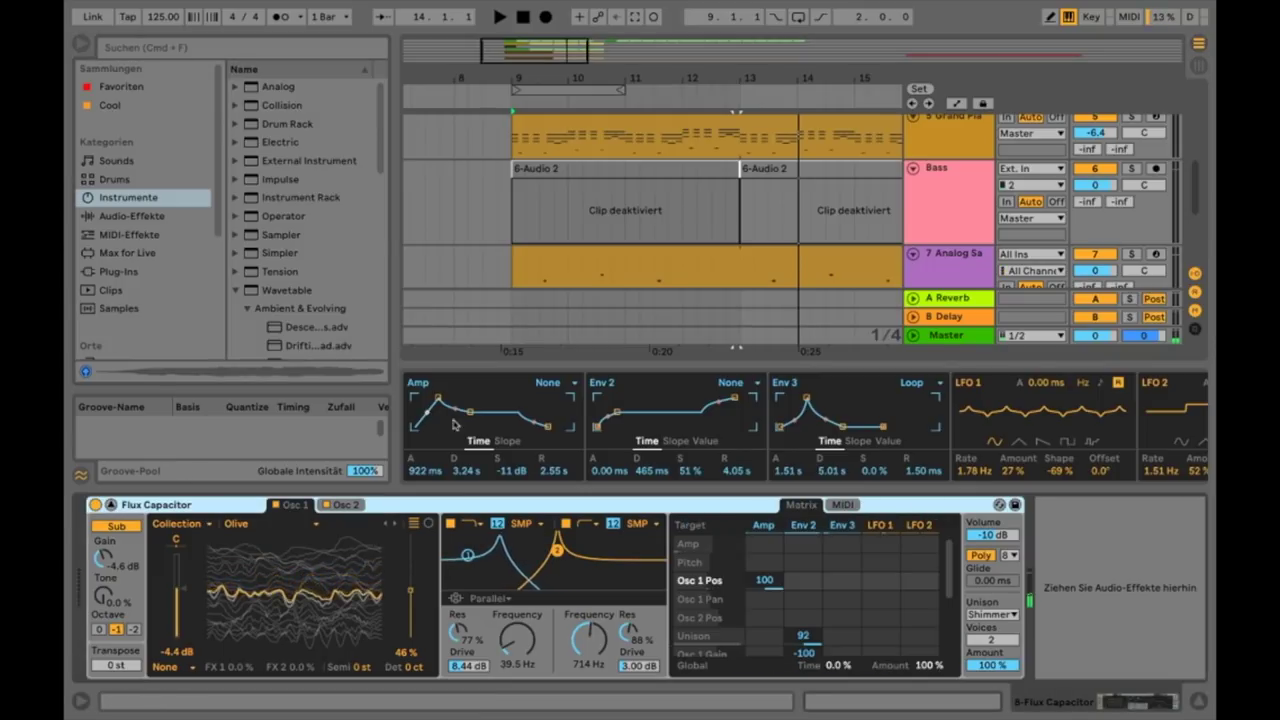
{"action": "left_click_drag", "start_coordinate": [608, 365], "coordinate": [608, 88]}
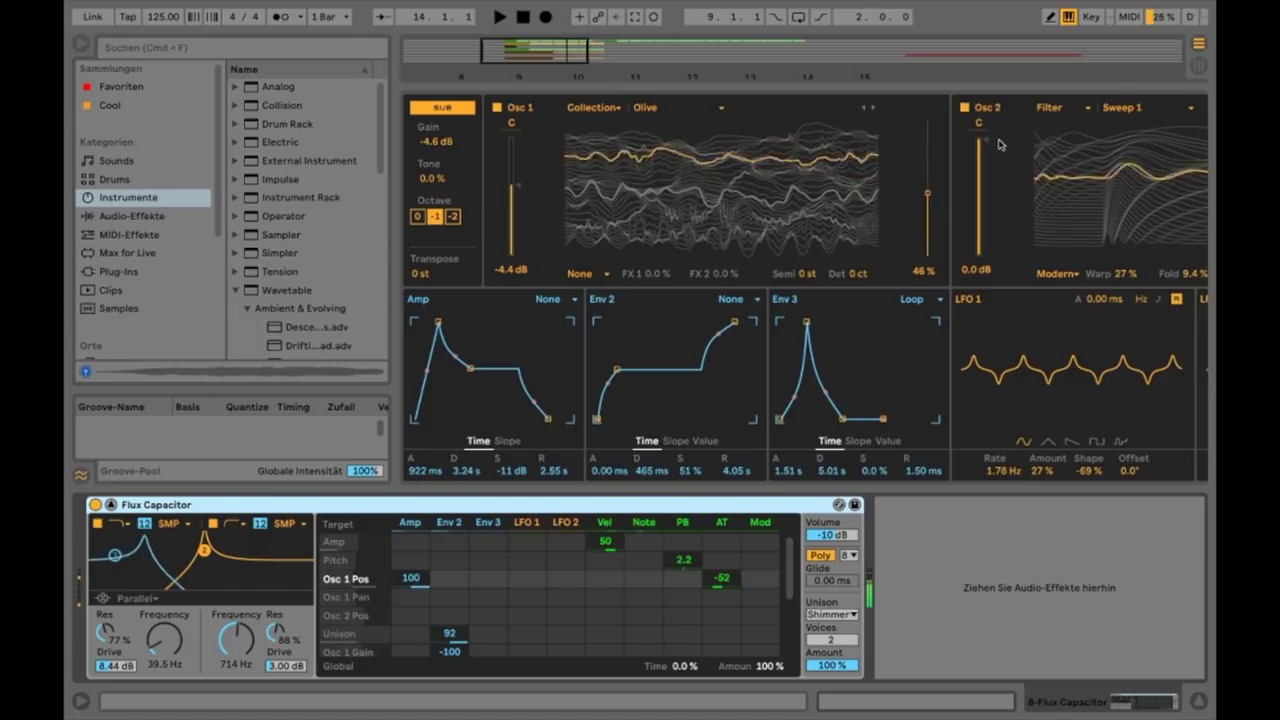
{"action": "left_click", "coordinate": [1189, 107]}
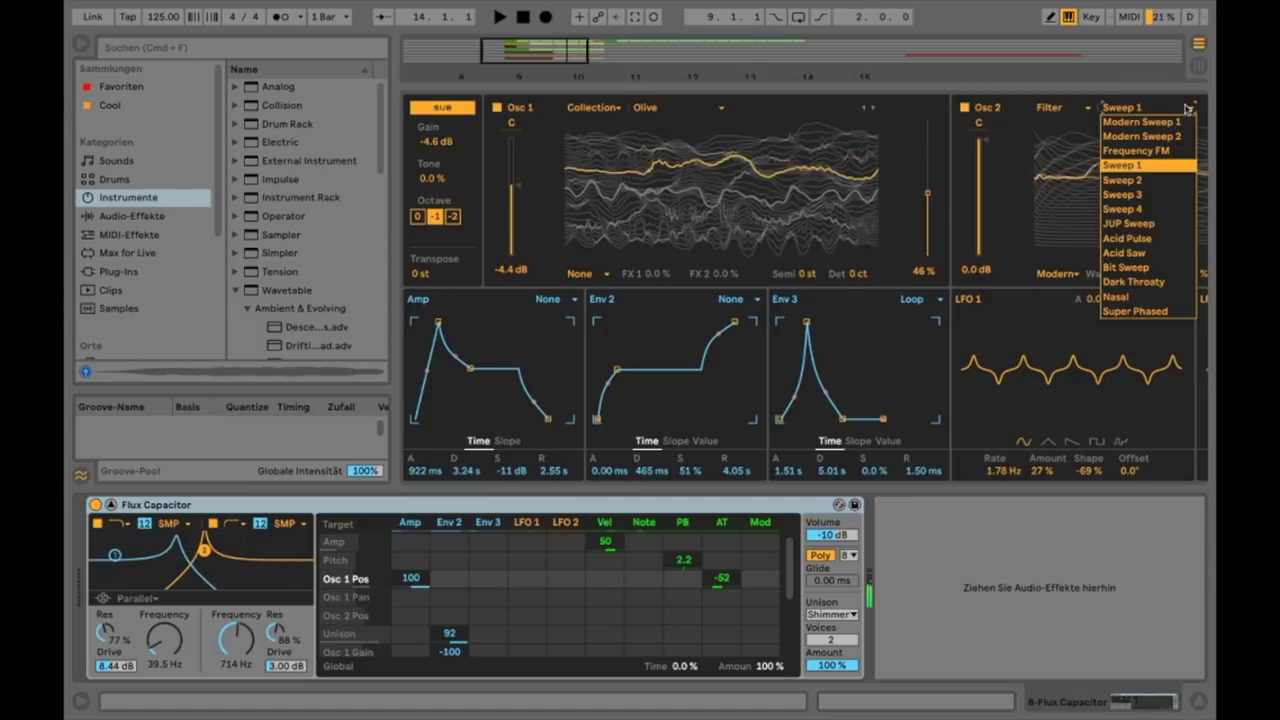
{"action": "left_click", "coordinate": [1186, 104]}
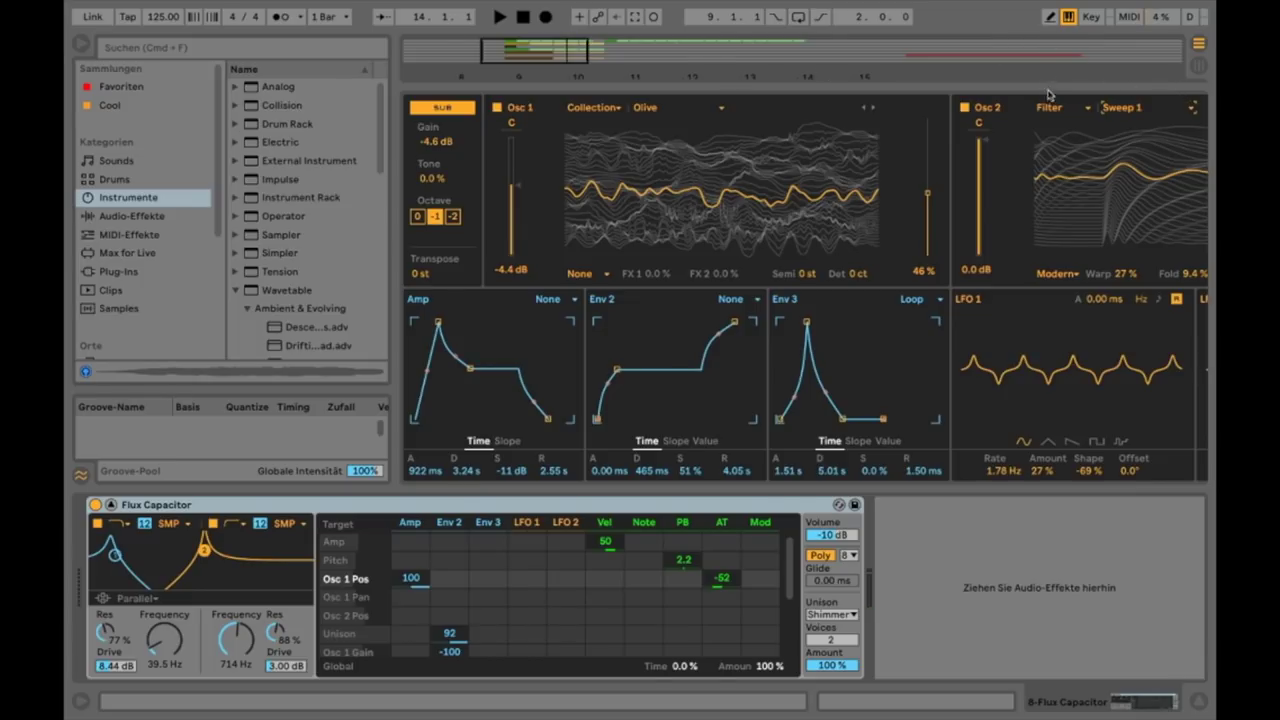
Collapse Flux Capacitor's expanded view and remove the device from the MIDI track.
{"action": "left_click", "coordinate": [838, 504]}
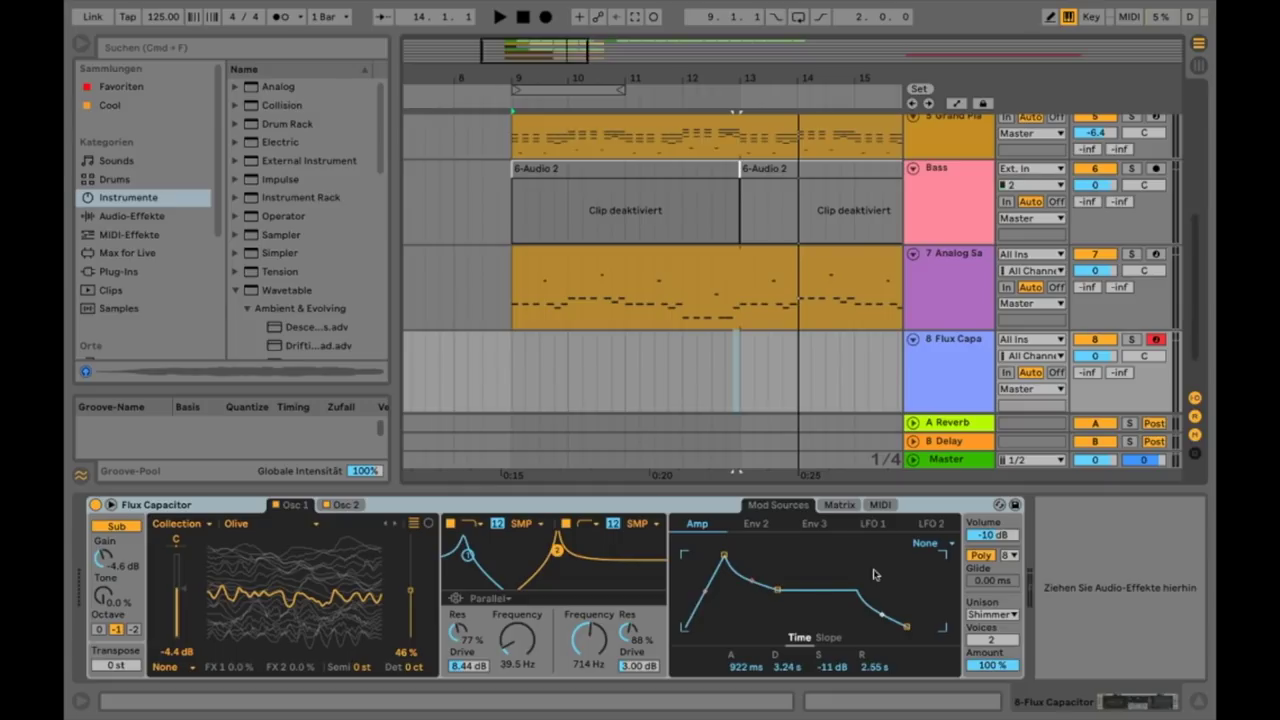
{"action": "left_click", "coordinate": [427, 511]}
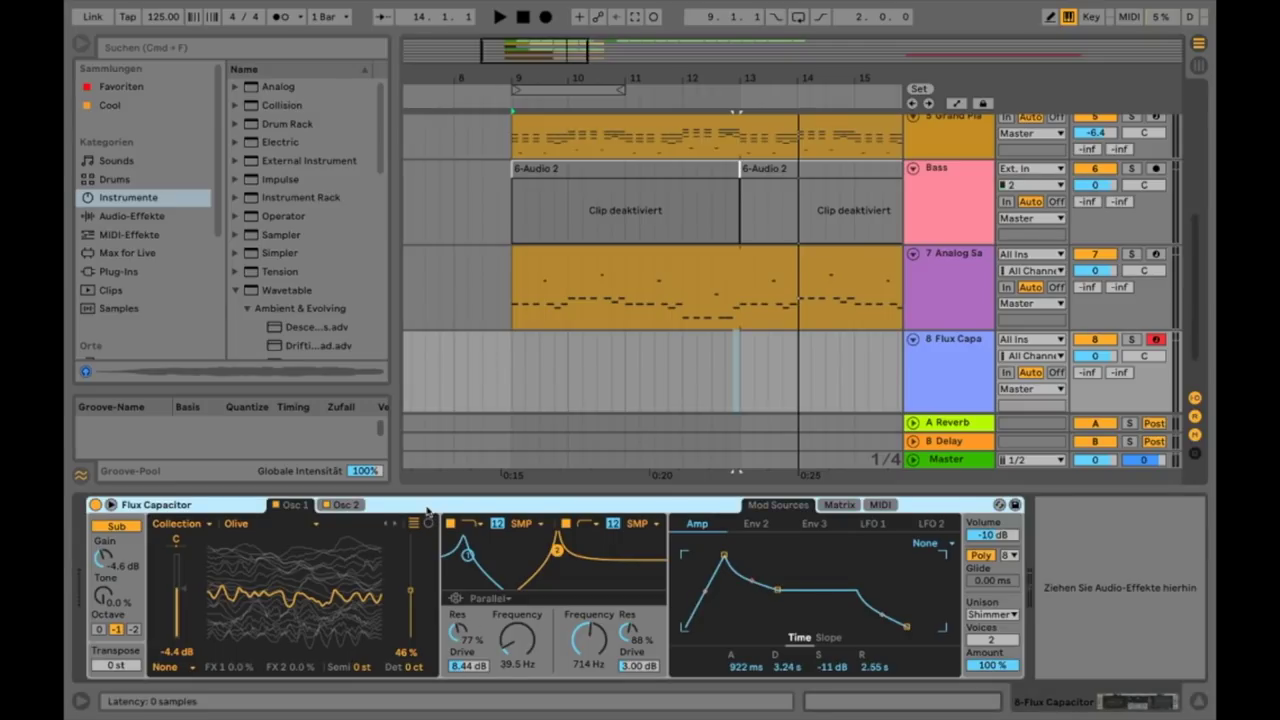
{"action": "key", "text": "Delete"}
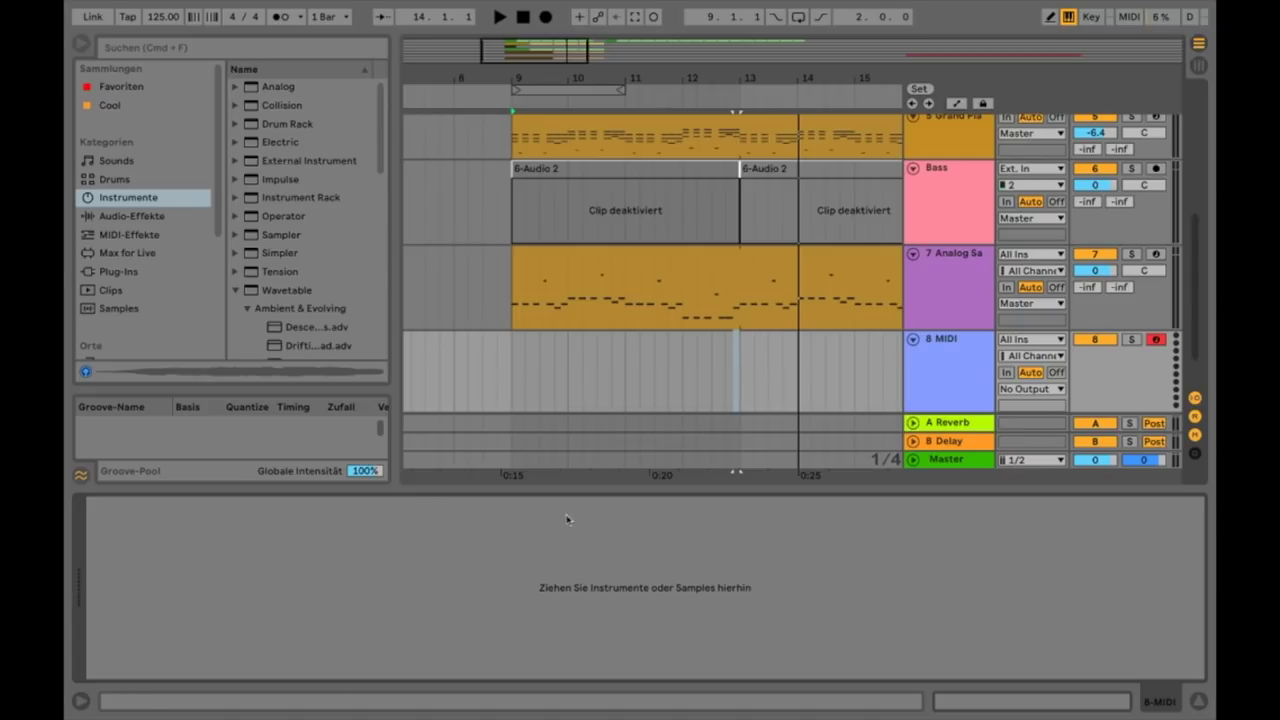
Load the Multiband Dynamics audio effect on the Master track after Utility, and remove it again.
{"action": "left_click", "coordinate": [963, 468]}
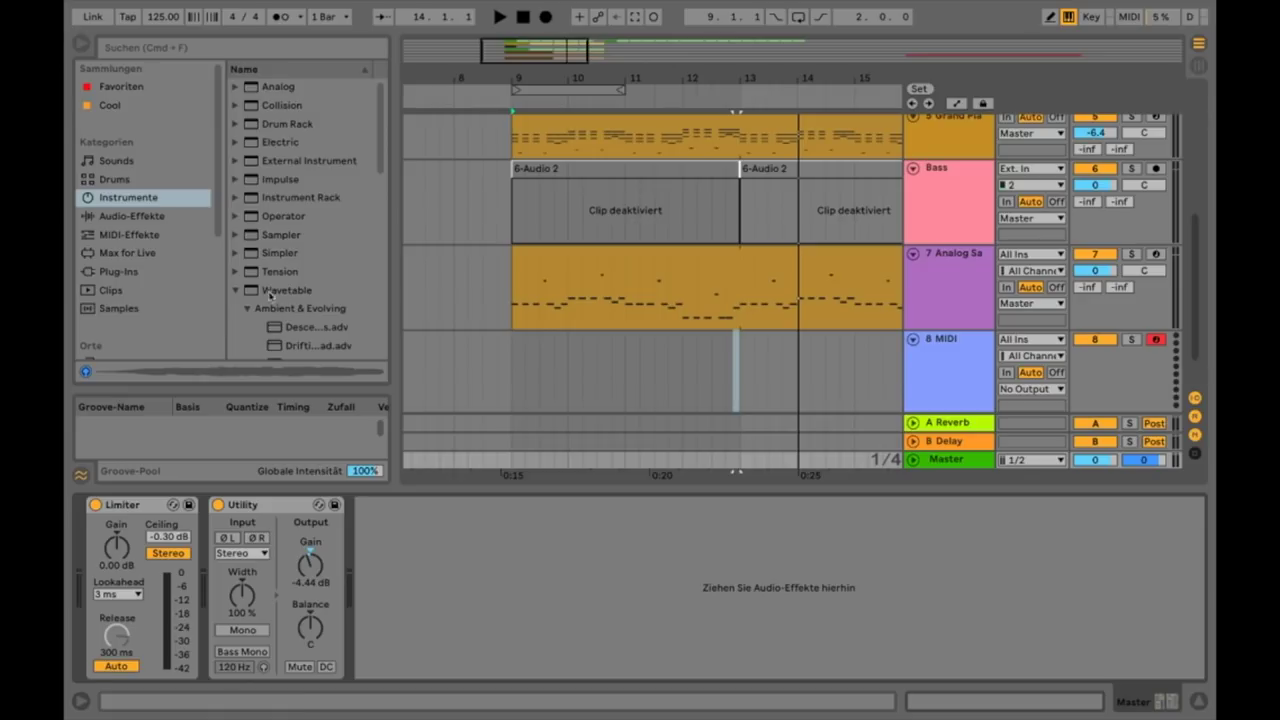
{"action": "left_click", "coordinate": [236, 291]}
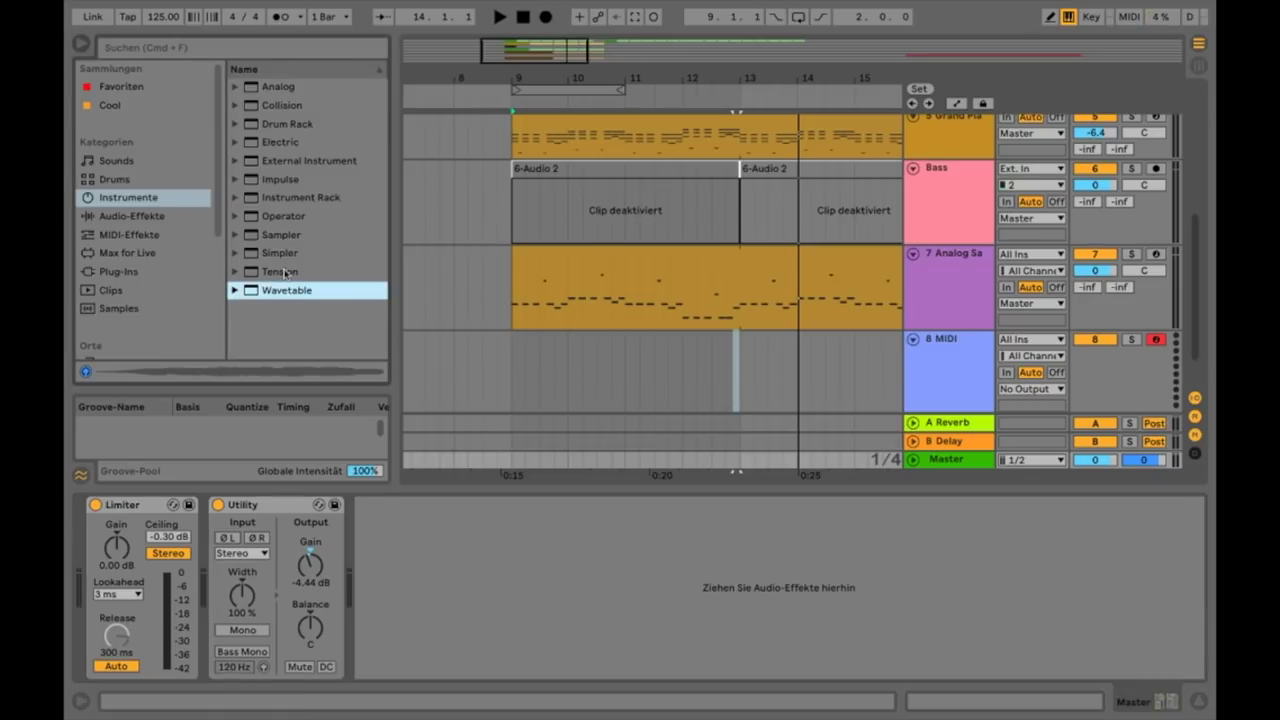
{"action": "left_click", "coordinate": [145, 220]}
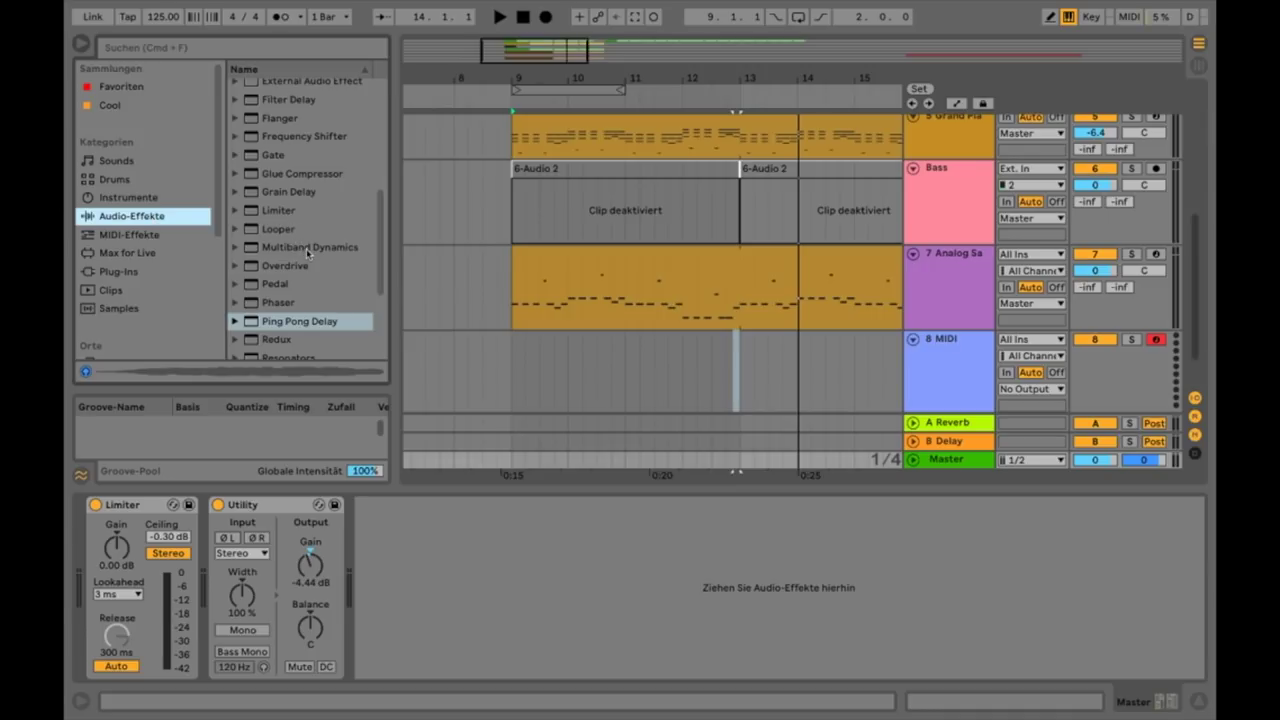
{"action": "left_click", "coordinate": [309, 248]}
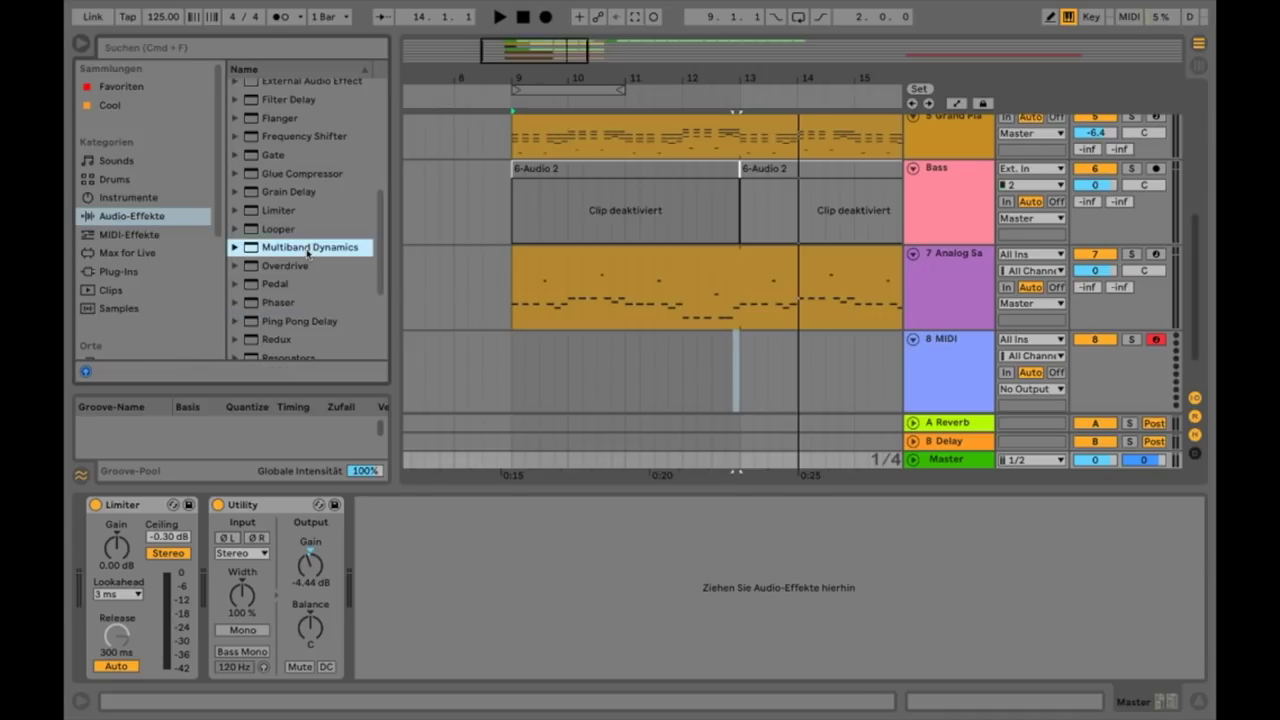
{"action": "double_click", "coordinate": [309, 248]}
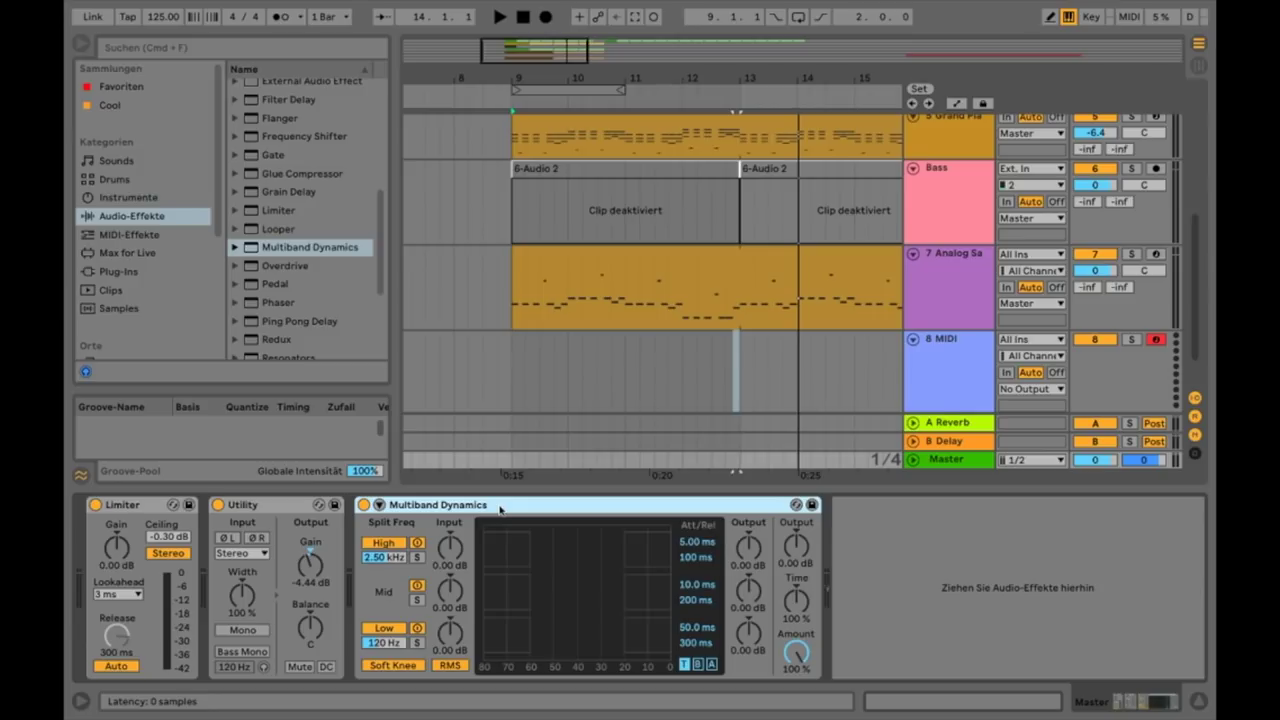
{"action": "key", "text": "Delete"}
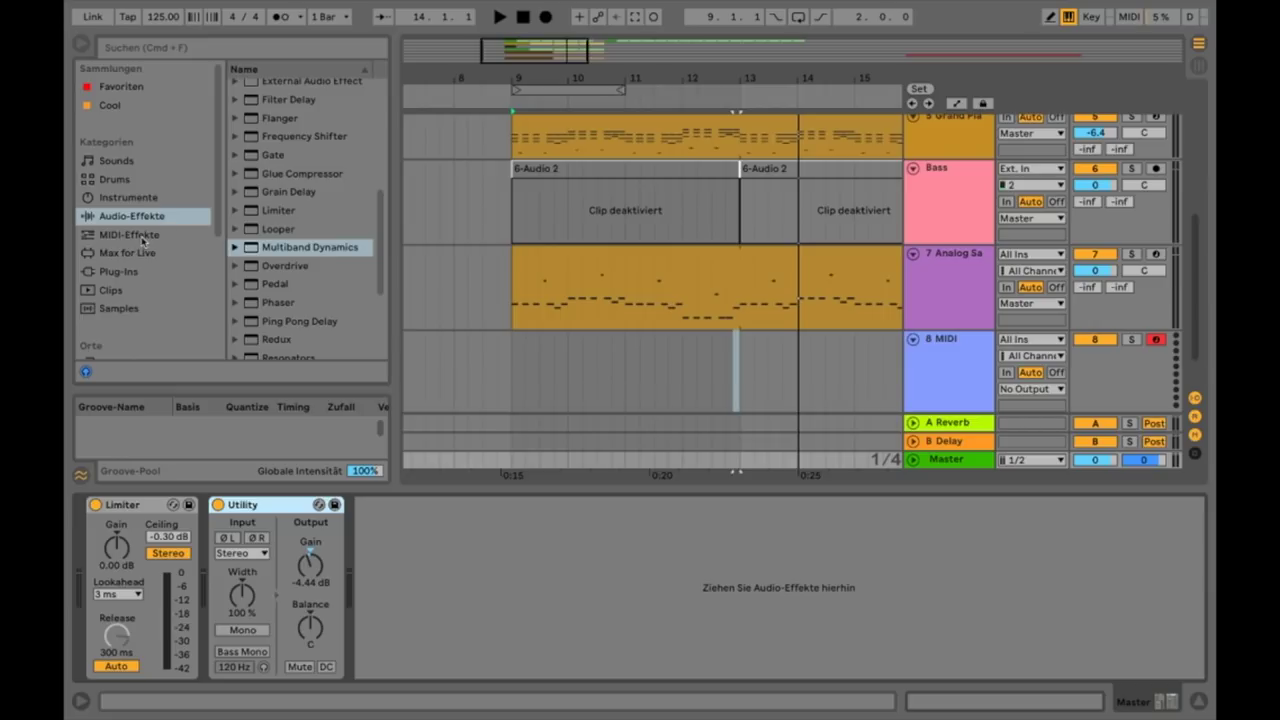
Browse the installed third-party plug-ins, examining the Spectrasonics and Native Instruments folders.
{"action": "left_click", "coordinate": [123, 199]}
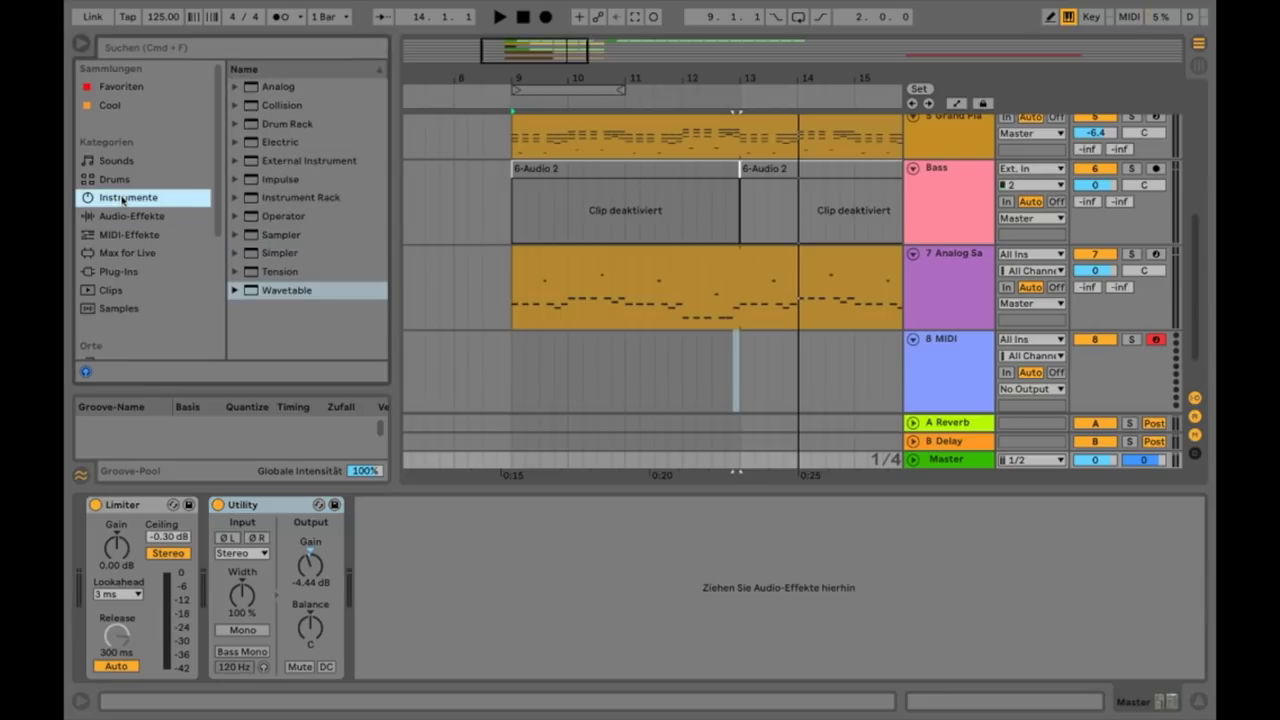
{"action": "left_click", "coordinate": [127, 274]}
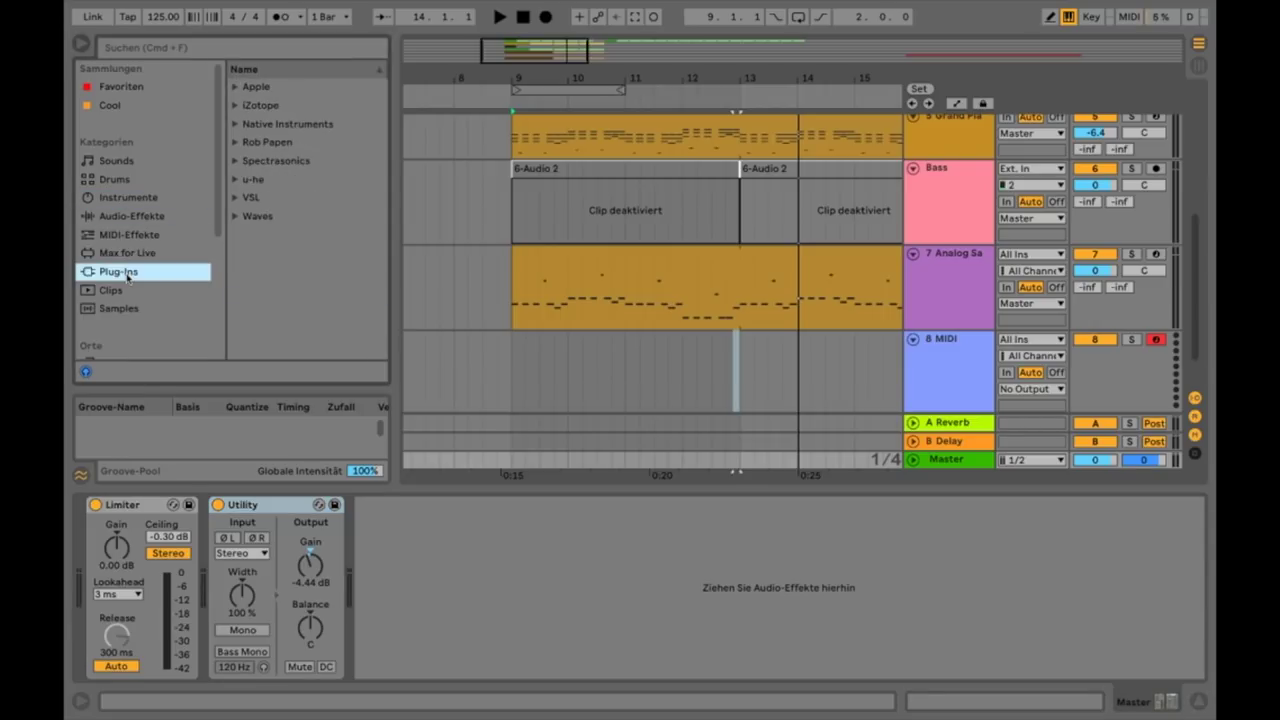
{"action": "left_click", "coordinate": [236, 160]}
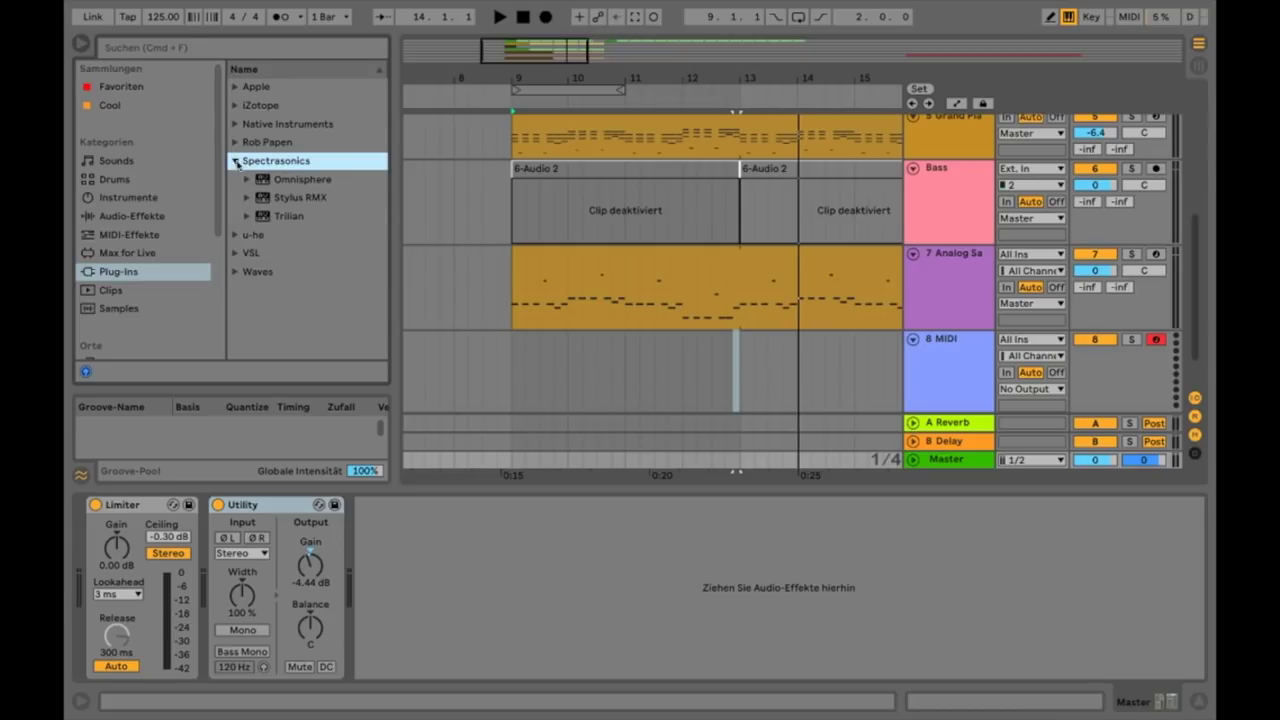
{"action": "left_click", "coordinate": [292, 179]}
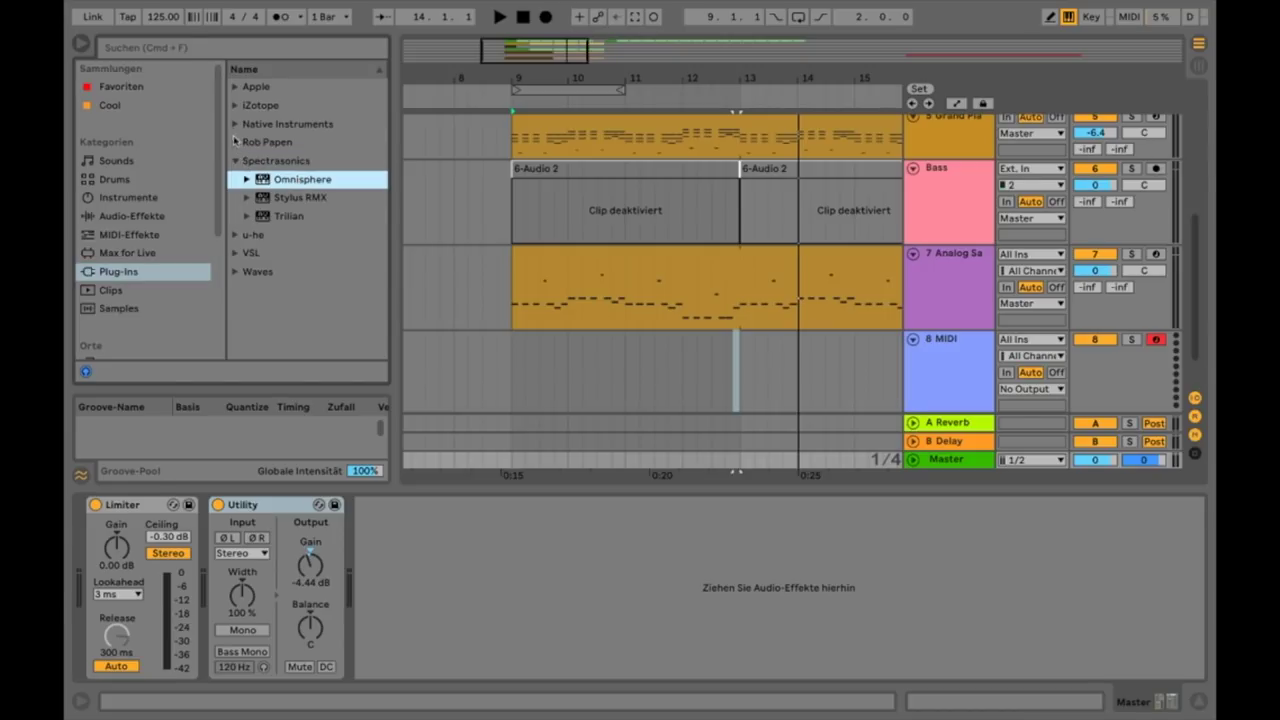
{"action": "left_click", "coordinate": [235, 124]}
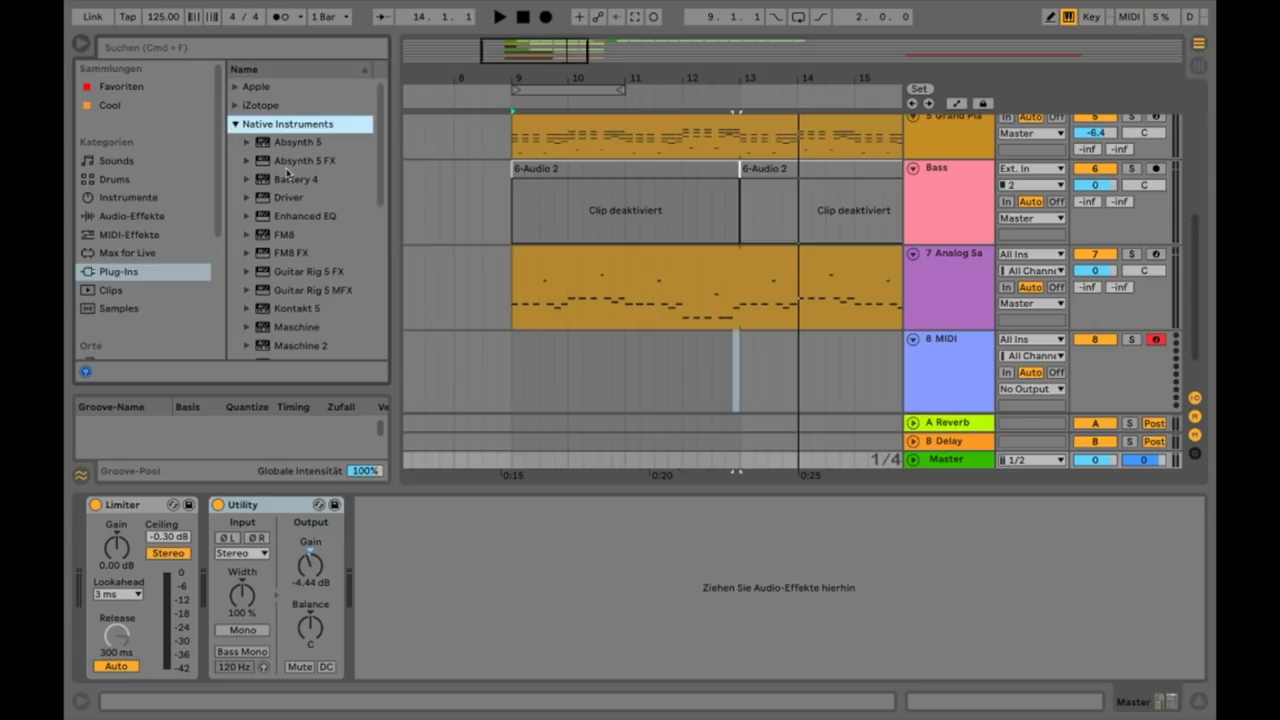
{"action": "scroll", "coordinate": [287, 173], "scroll_direction": "down", "scroll_amount": 5}
{"action": "scroll", "coordinate": [280, 165], "scroll_direction": "up", "scroll_amount": 5}
{"action": "left_click", "coordinate": [235, 124]}
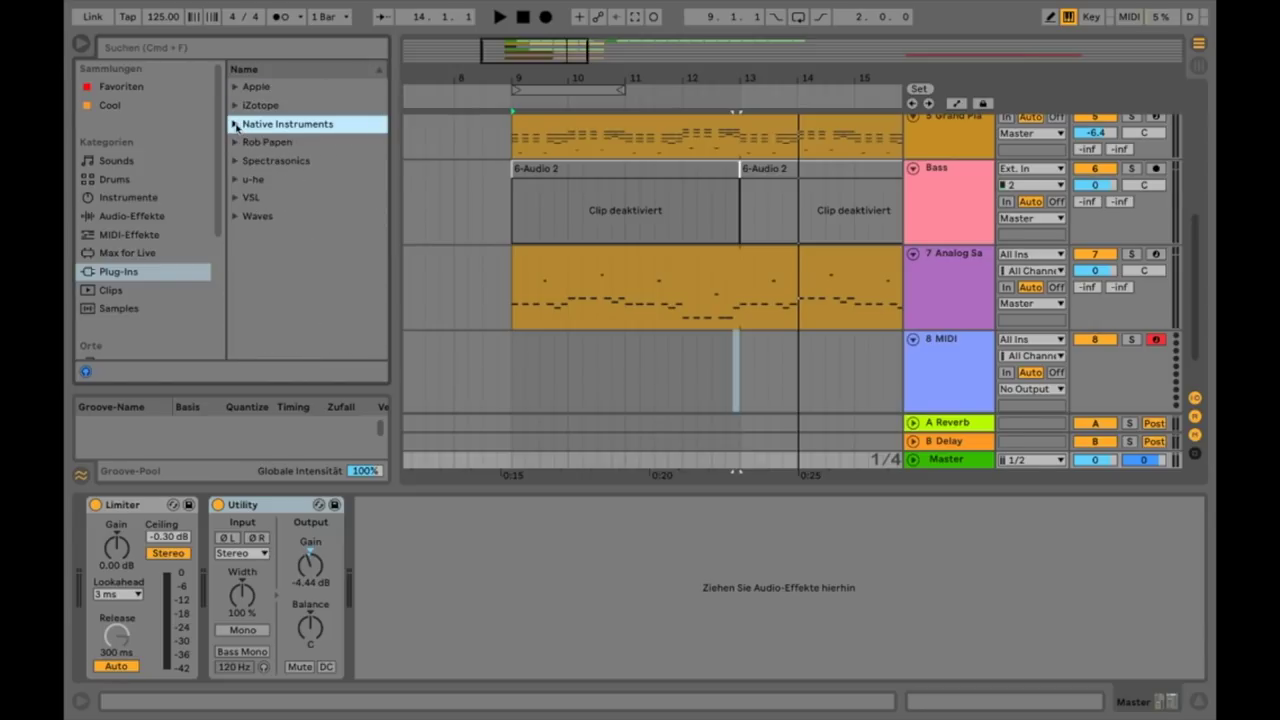
{"action": "left_click", "coordinate": [235, 160]}
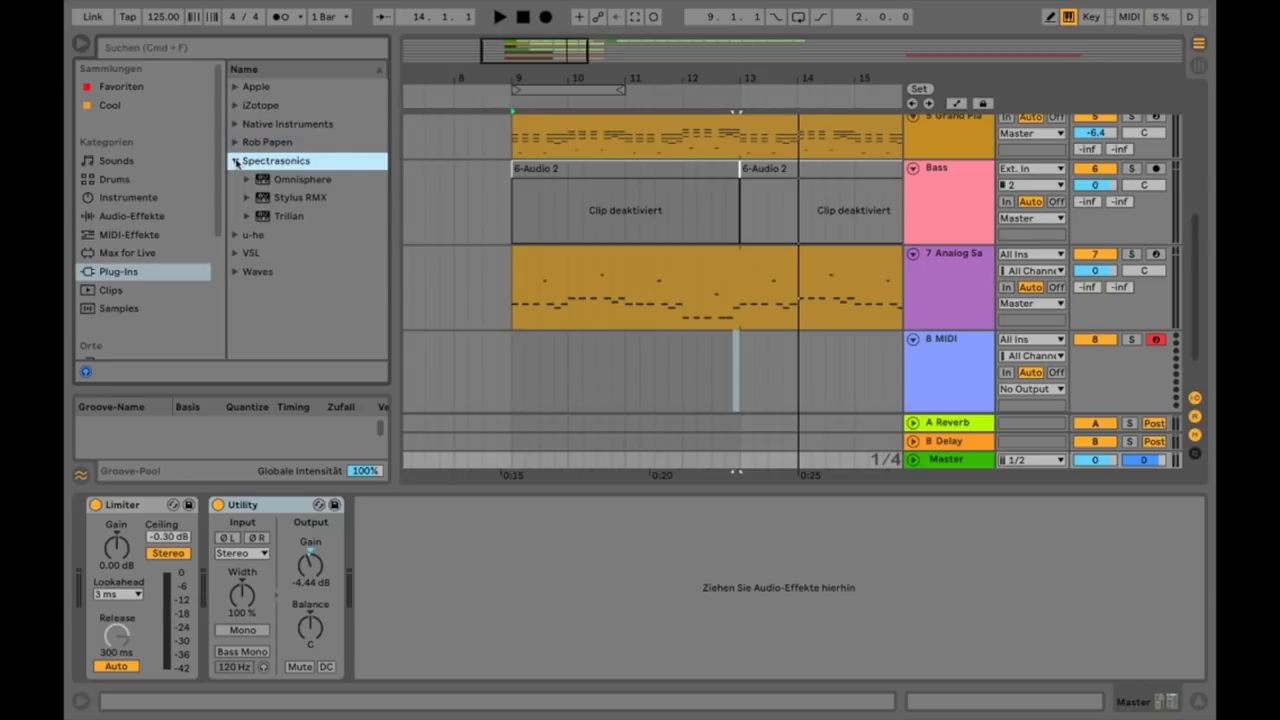
{"action": "left_click", "coordinate": [235, 160]}
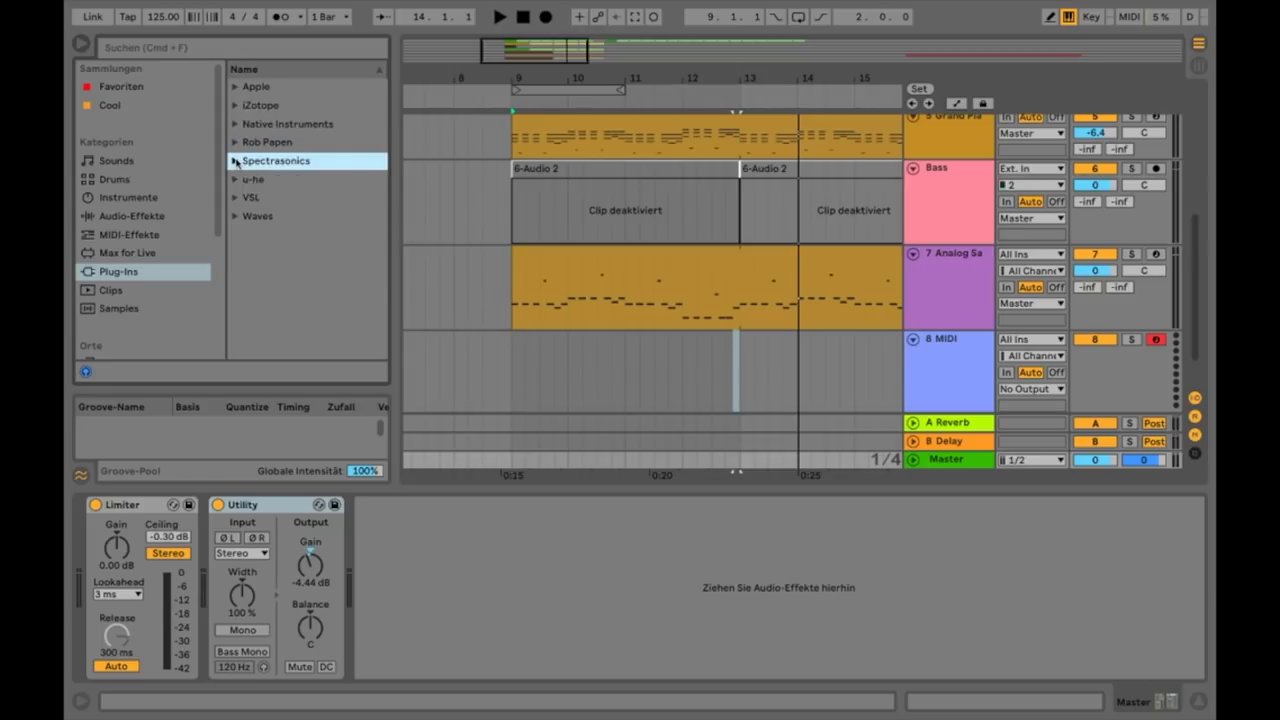